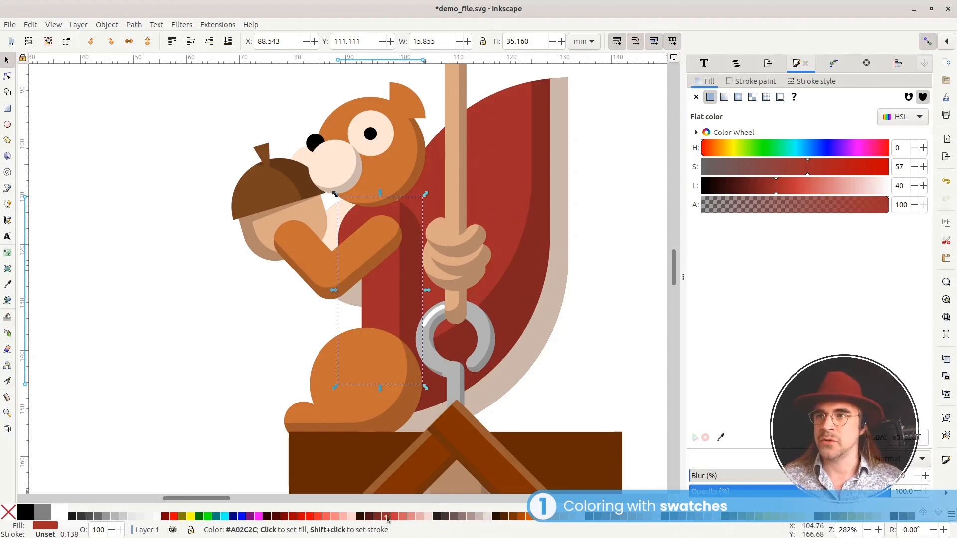
Fill the squirrel's leg, foot, head, ear and arm with the dark red swatch #A02C2C.
{"action": "left_click_drag", "start_coordinate": [387, 518], "coordinate": [381, 360]}
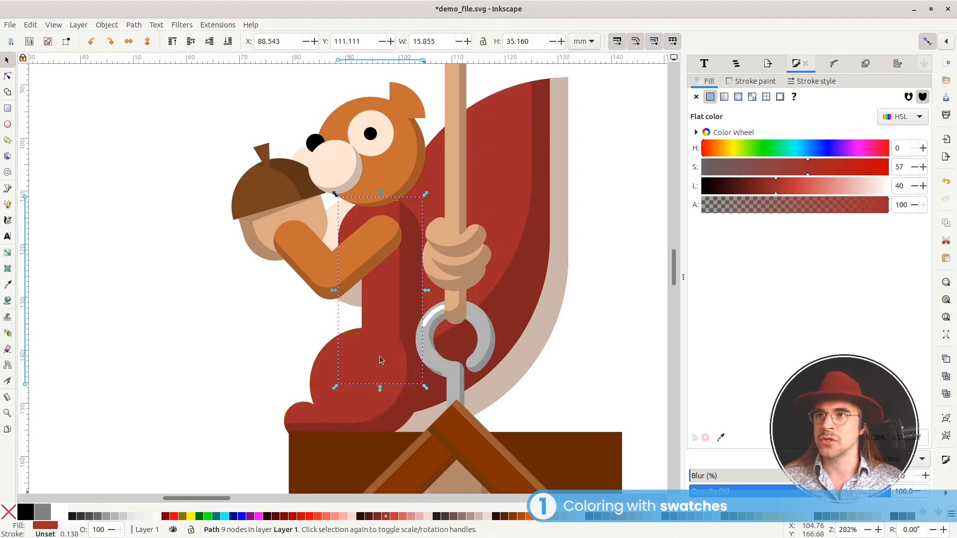
{"action": "left_click_drag", "start_coordinate": [391, 517], "coordinate": [399, 174]}
{"action": "left_click_drag", "start_coordinate": [390, 517], "coordinate": [420, 120]}
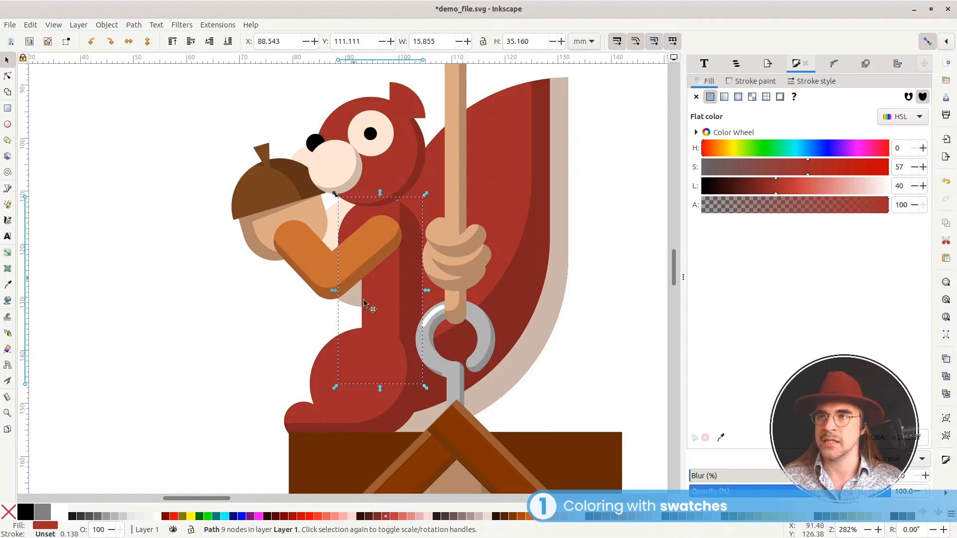
{"action": "left_click_drag", "start_coordinate": [387, 518], "coordinate": [303, 256]}
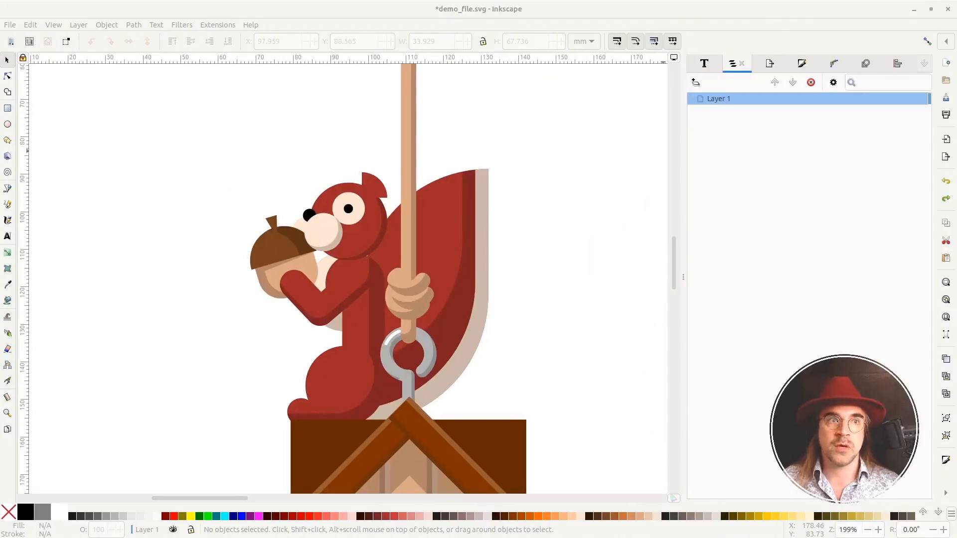
Give the squirrel's tail a linear gradient fill, with the Gradient tool active and its fill settings open.
{"action": "left_click", "coordinate": [445, 223]}
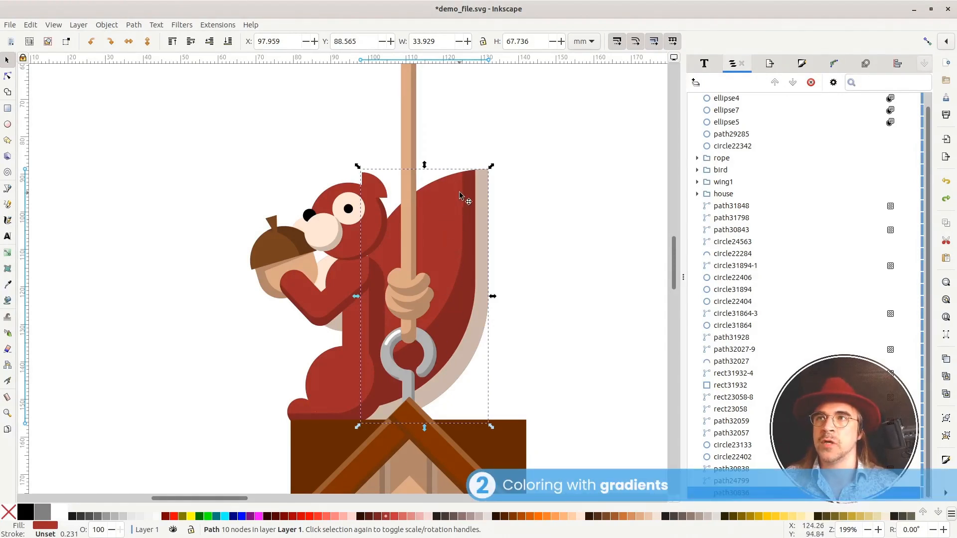
{"action": "left_click", "coordinate": [8, 254]}
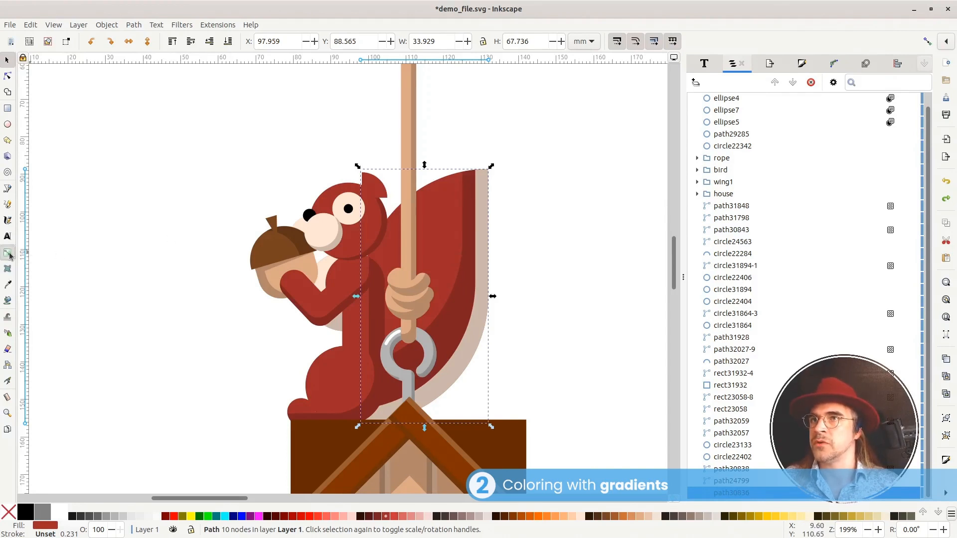
{"action": "left_click", "coordinate": [49, 527]}
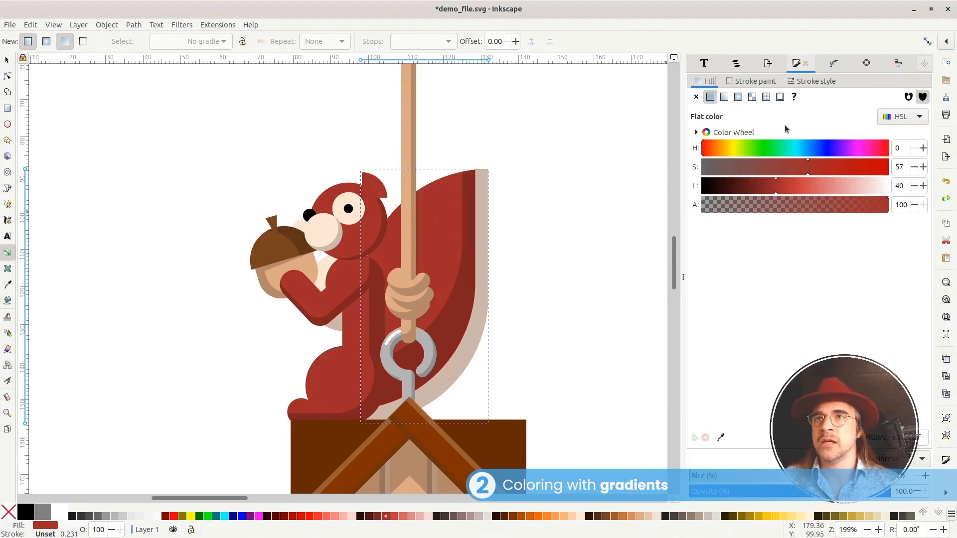
{"action": "left_click", "coordinate": [724, 97]}
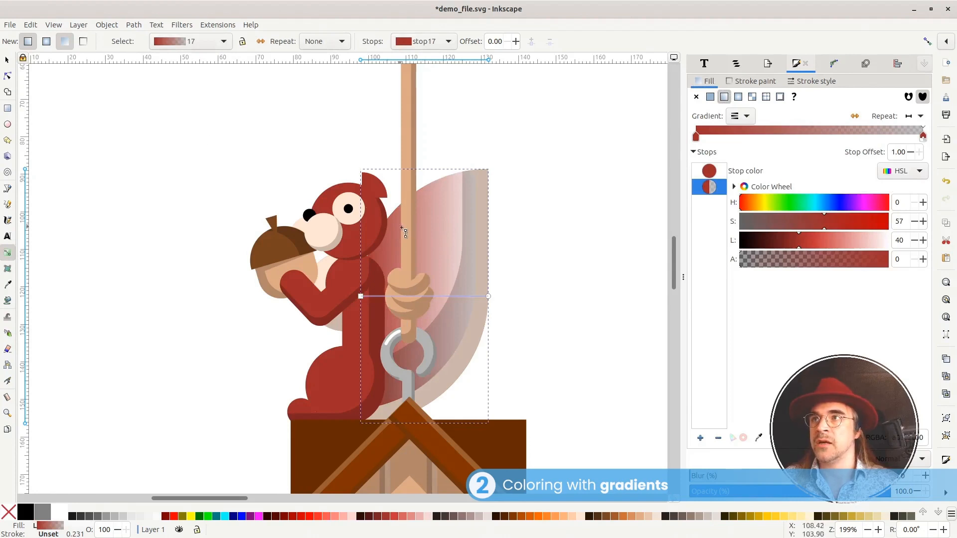
Reposition the tail's gradient line so it runs from near the tail's base up to its tip.
{"action": "mouse_move", "coordinate": [424, 208]}
{"action": "left_mouse_down"}
{"action": "mouse_move", "coordinate": [474, 339]}
{"action": "mouse_move", "coordinate": [518, 385]}
{"action": "mouse_move", "coordinate": [523, 293]}
{"action": "mouse_move", "coordinate": [487, 346]}
{"action": "mouse_move", "coordinate": [439, 275]}
{"action": "mouse_move", "coordinate": [483, 265]}
{"action": "mouse_move", "coordinate": [469, 359]}
{"action": "left_mouse_up"}
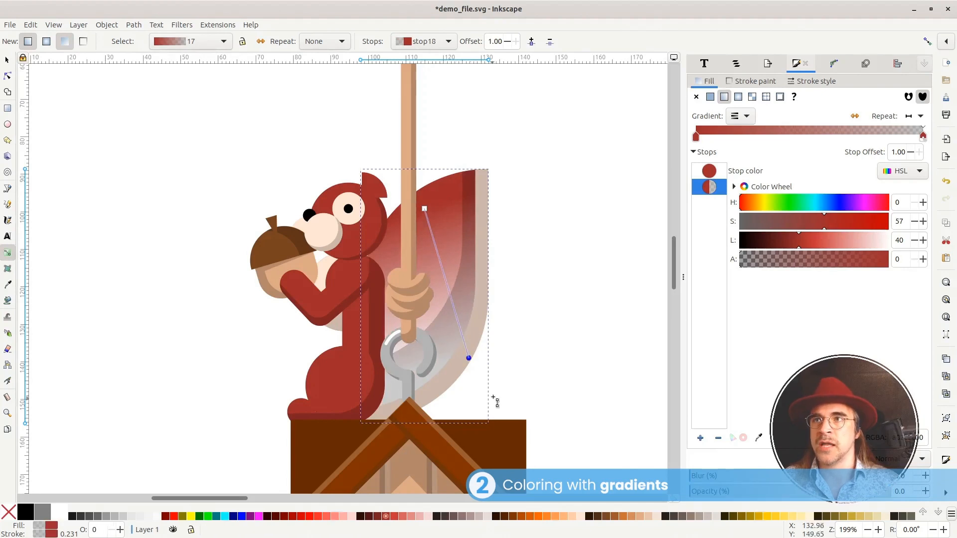
{"action": "left_click_drag", "start_coordinate": [424, 209], "coordinate": [443, 397]}
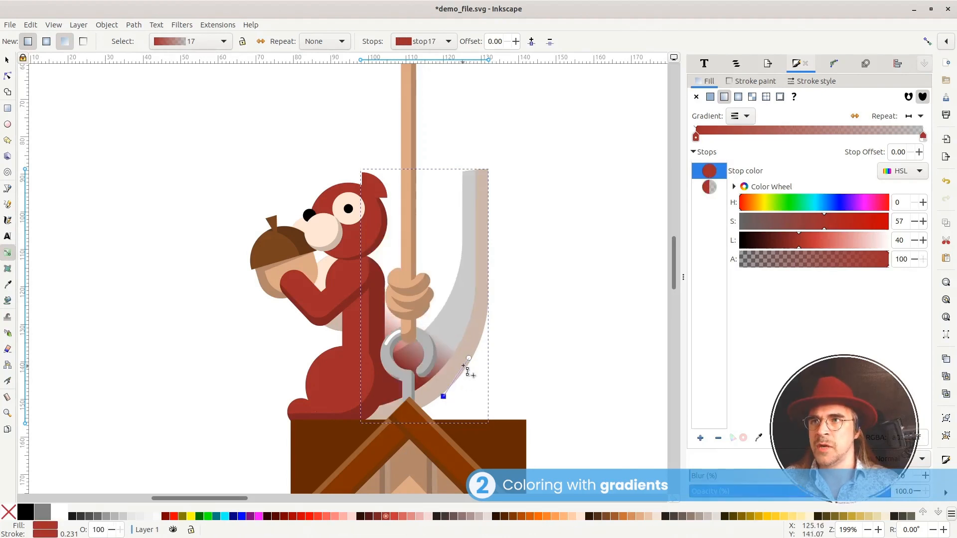
{"action": "left_click_drag", "start_coordinate": [469, 357], "coordinate": [475, 171]}
{"action": "left_click", "coordinate": [440, 393]}
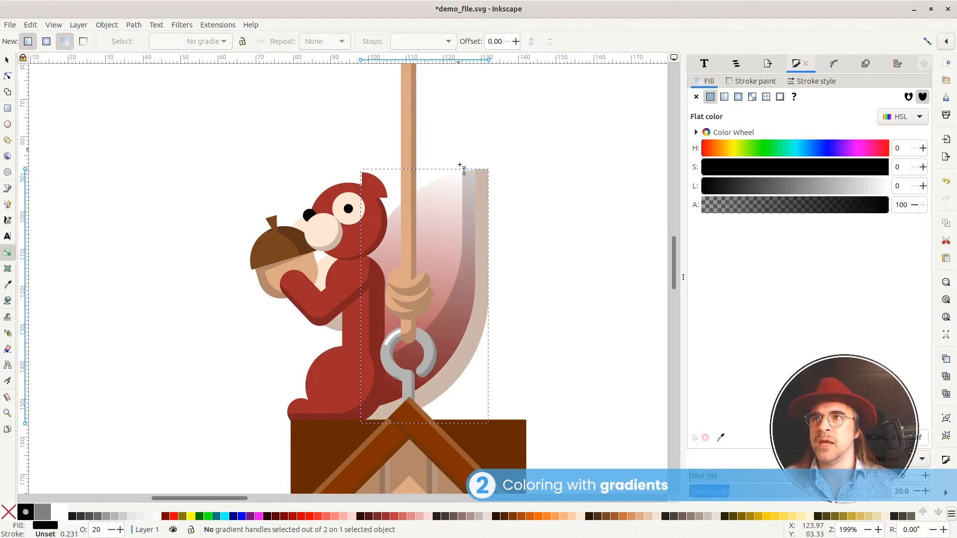
Set the gradient stop at the tail's tip to alpha 100 and hue 275.
{"action": "left_click", "coordinate": [446, 232]}
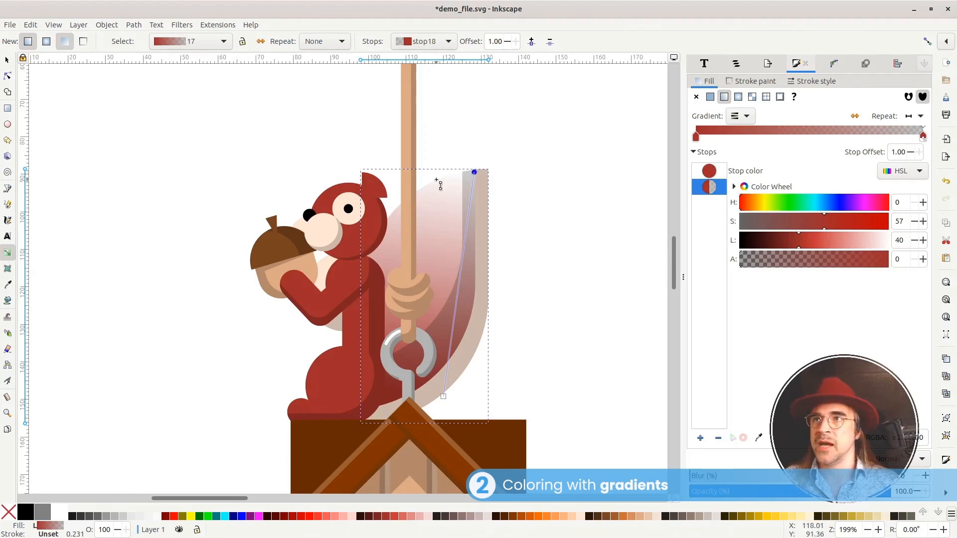
{"action": "left_click", "coordinate": [888, 260]}
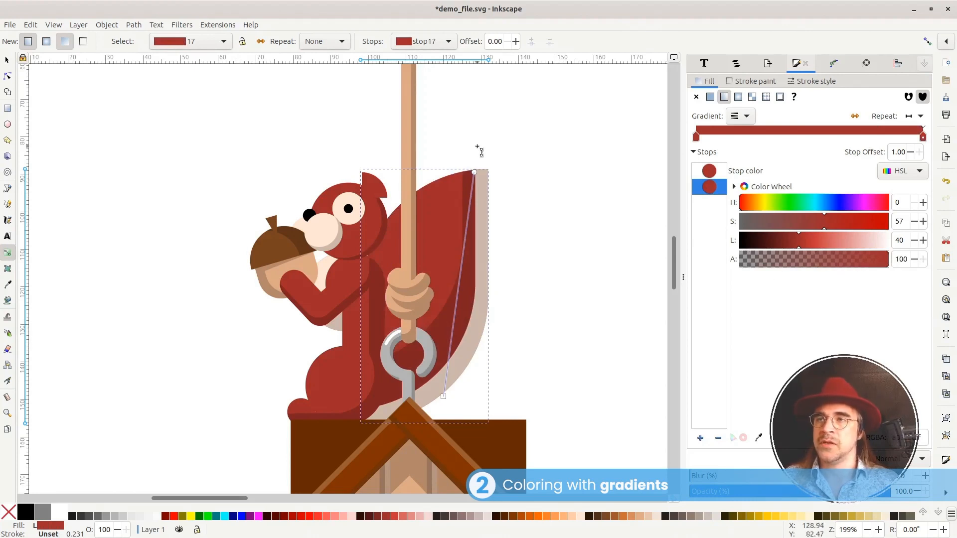
{"action": "left_click", "coordinate": [475, 172]}
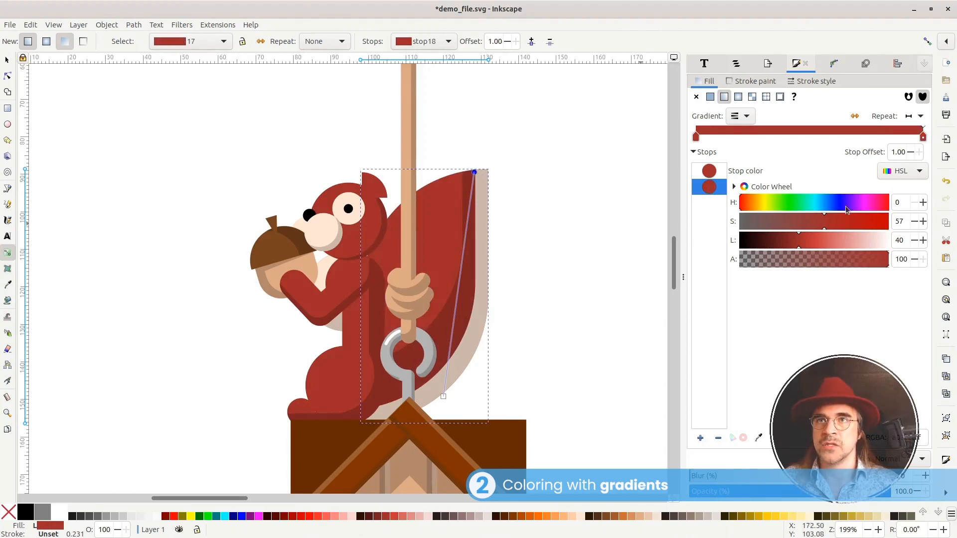
{"action": "left_click", "coordinate": [853, 203]}
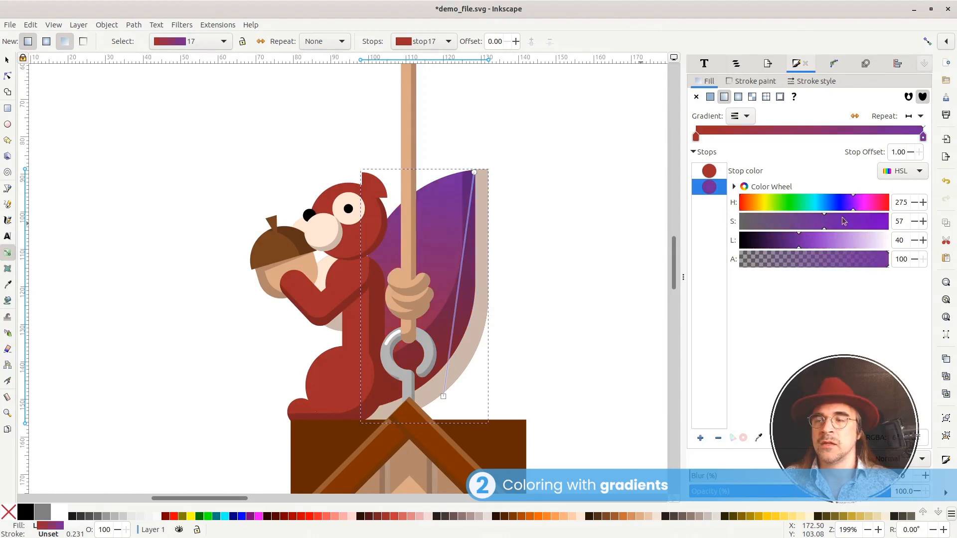
Add a middle gradient stop at offset 0.42 with hue 296 and lightness 58, and place the red start handle in the tail's lower half.
{"action": "left_click", "coordinate": [443, 395]}
{"action": "left_click_drag", "start_coordinate": [449, 369], "coordinate": [453, 296]}
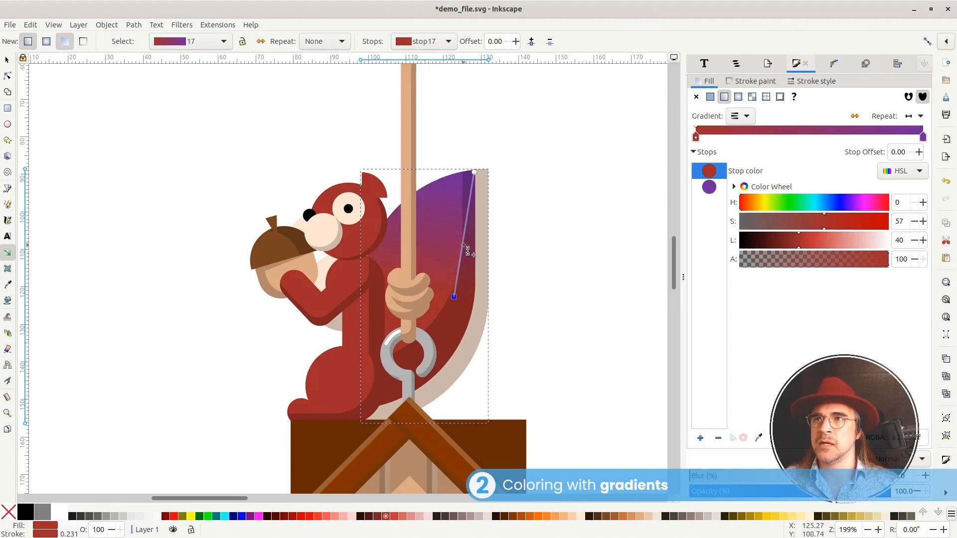
{"action": "double_click", "coordinate": [463, 245]}
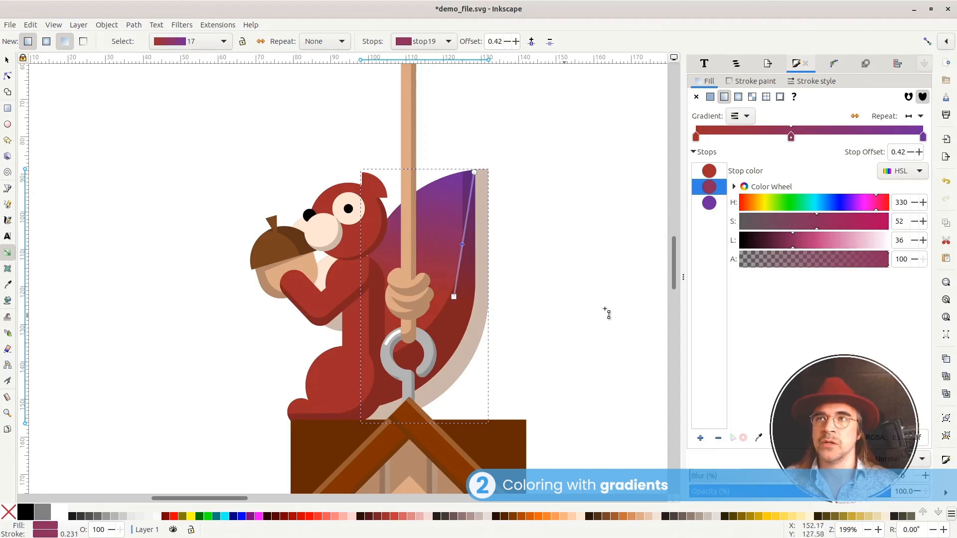
{"action": "left_click_drag", "start_coordinate": [867, 209], "coordinate": [865, 209]}
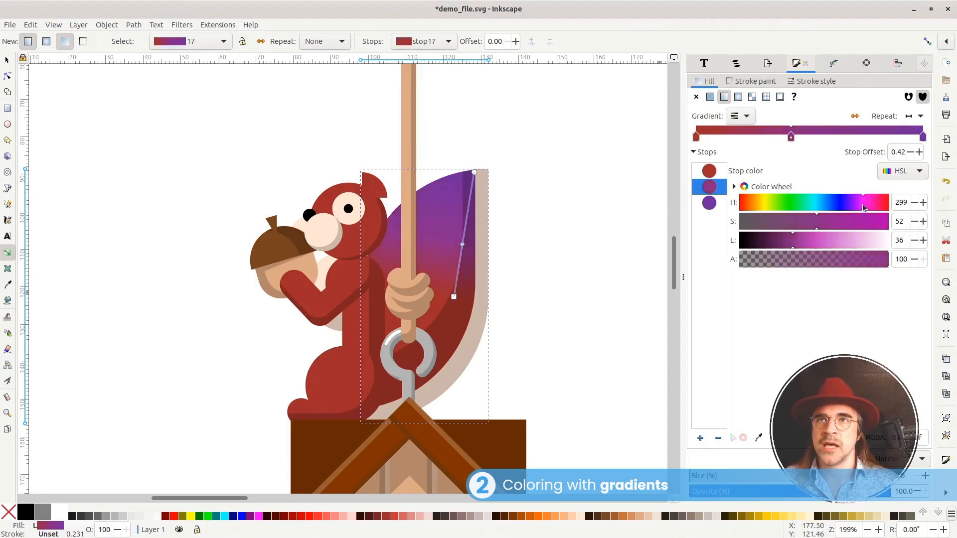
{"action": "left_click_drag", "start_coordinate": [801, 244], "coordinate": [833, 244]}
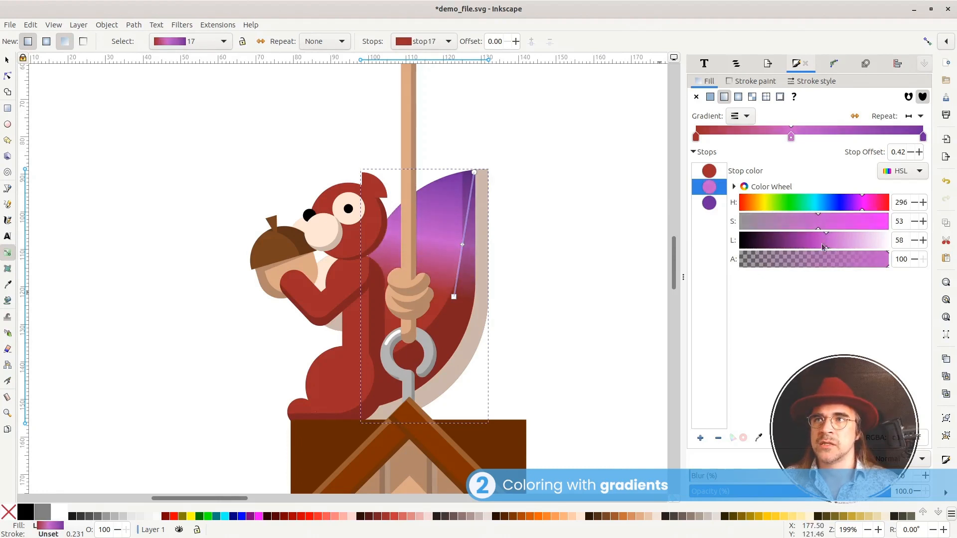
{"action": "left_click_drag", "start_coordinate": [454, 297], "coordinate": [451, 338]}
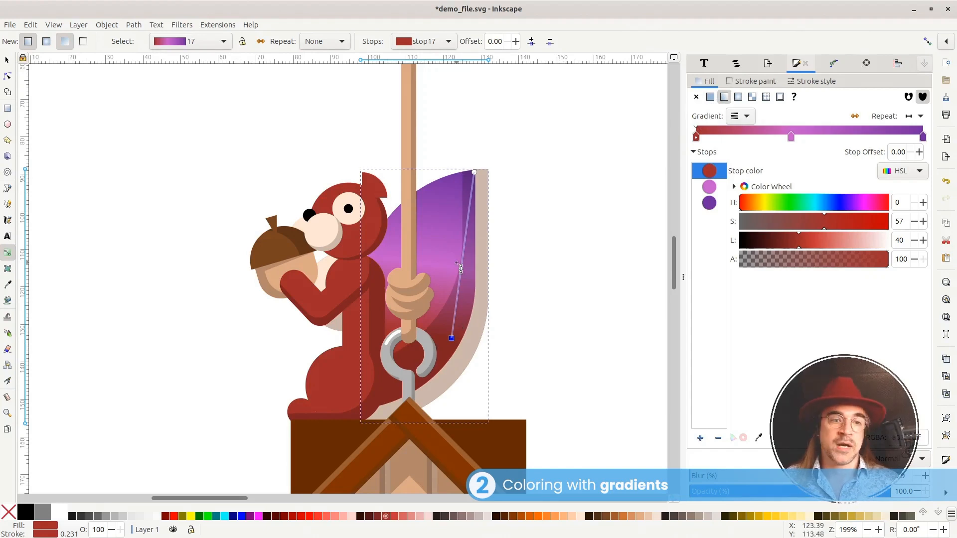
Switch the tail's fill to a radial gradient, widen its horizontal radius and move its centre slightly lower.
{"action": "left_click", "coordinate": [738, 97]}
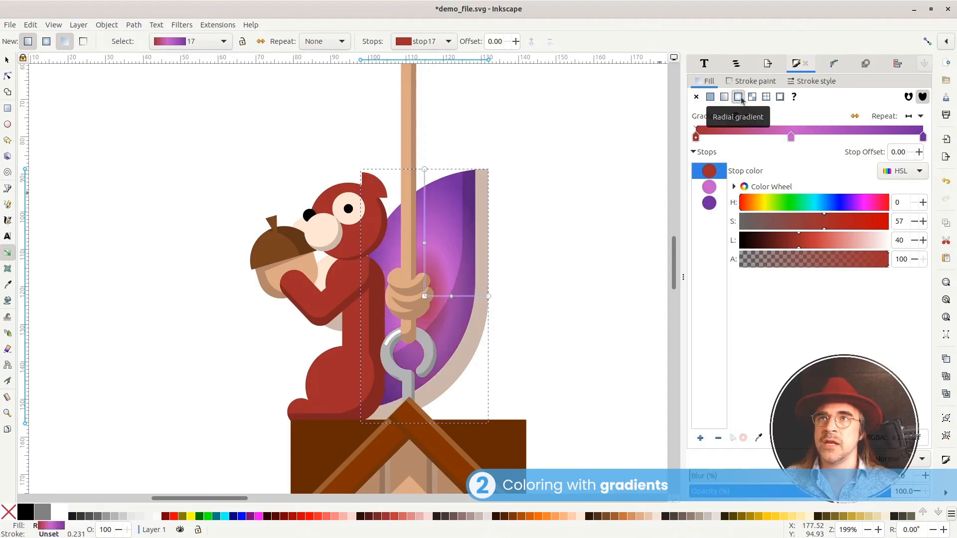
{"action": "left_click_drag", "start_coordinate": [492, 297], "coordinate": [546, 296]}
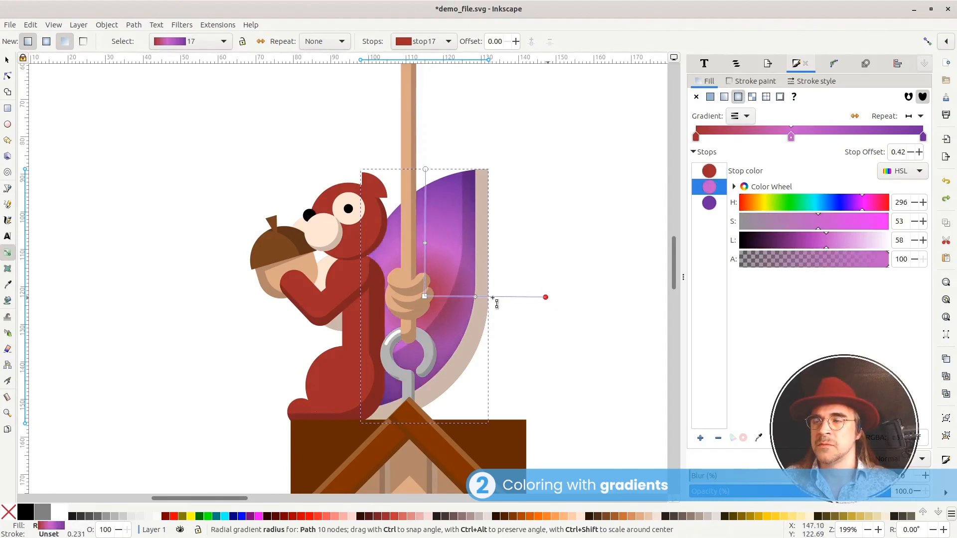
{"action": "left_click_drag", "start_coordinate": [426, 295], "coordinate": [426, 326]}
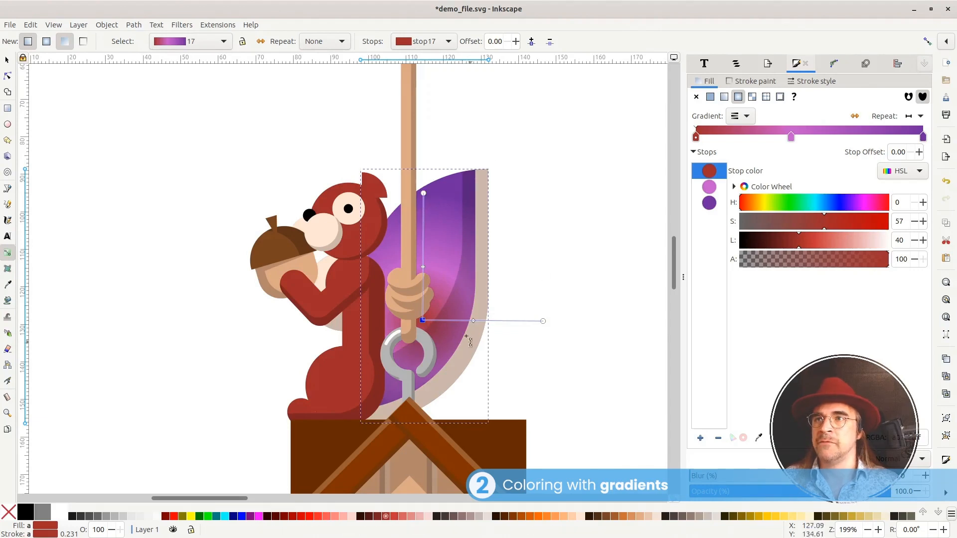
Reverse the direction of the tail's radial gradient, and reverse it back.
{"action": "left_click", "coordinate": [855, 117]}
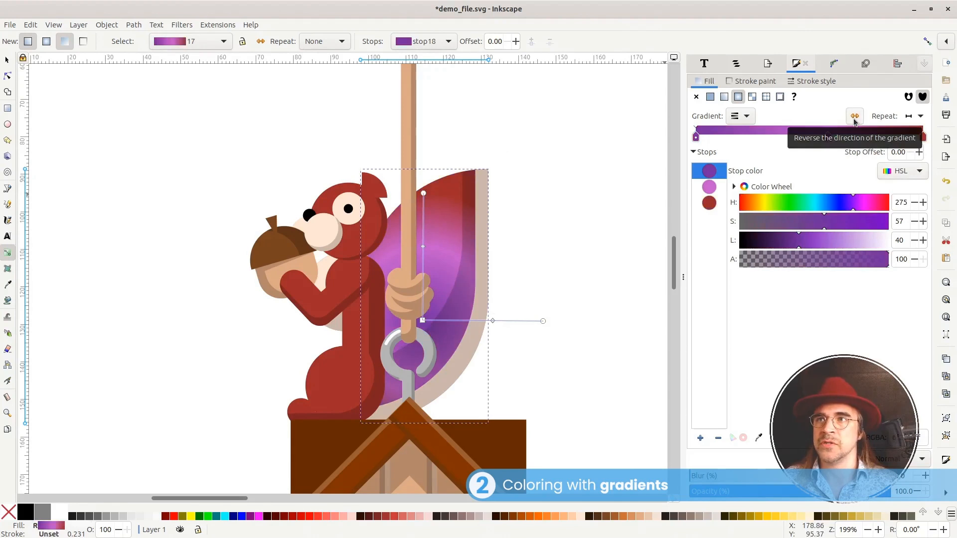
{"action": "left_click", "coordinate": [855, 118]}
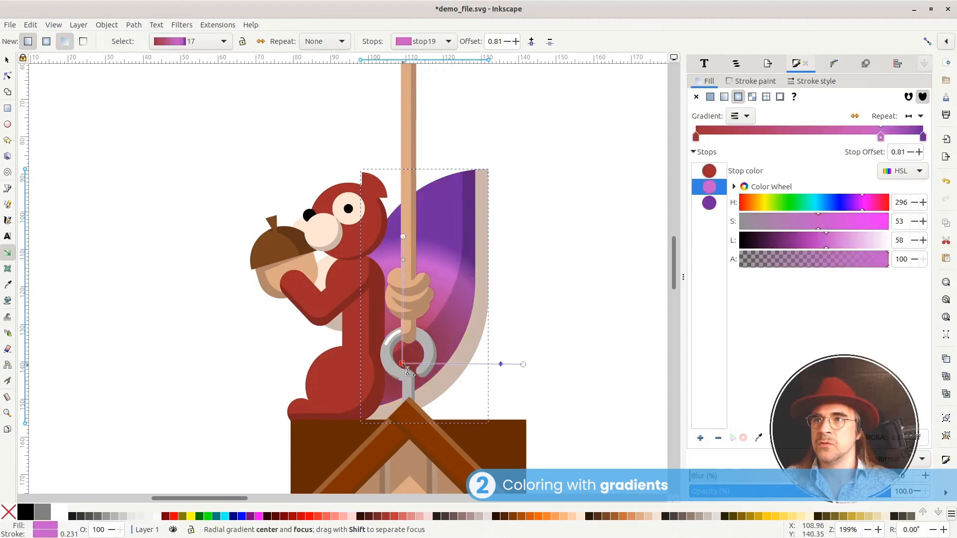
Stretch the radial gradient from the hook toward the tail's tip, widen its other radius, and add a second red stop about midway.
{"action": "left_click", "coordinate": [404, 365]}
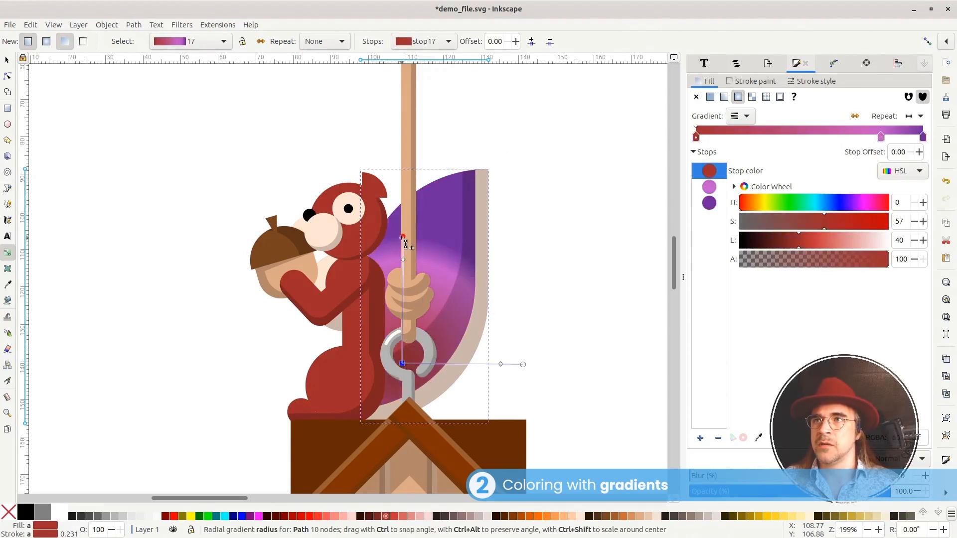
{"action": "left_click_drag", "start_coordinate": [403, 237], "coordinate": [470, 196]}
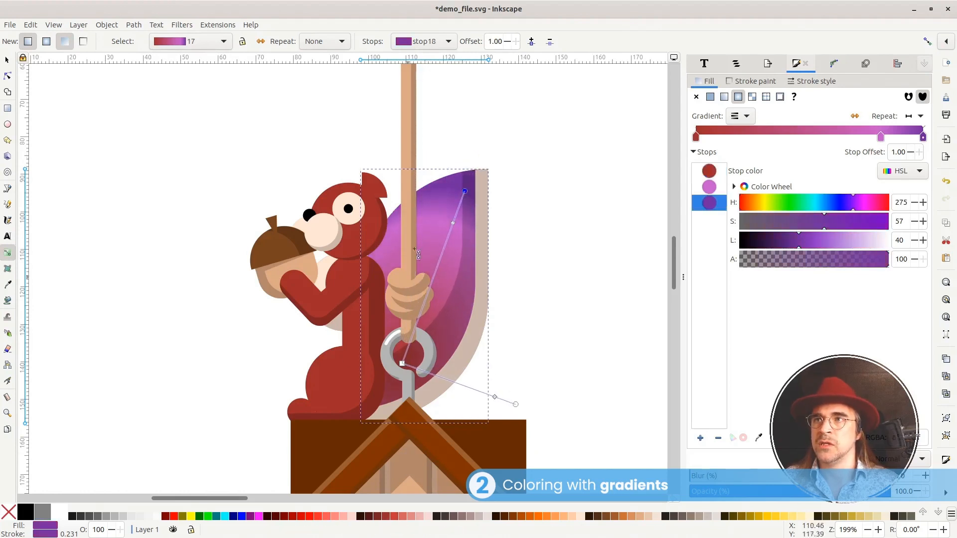
{"action": "left_click_drag", "start_coordinate": [512, 402], "coordinate": [541, 389]}
{"action": "left_click_drag", "start_coordinate": [540, 389], "coordinate": [548, 392]}
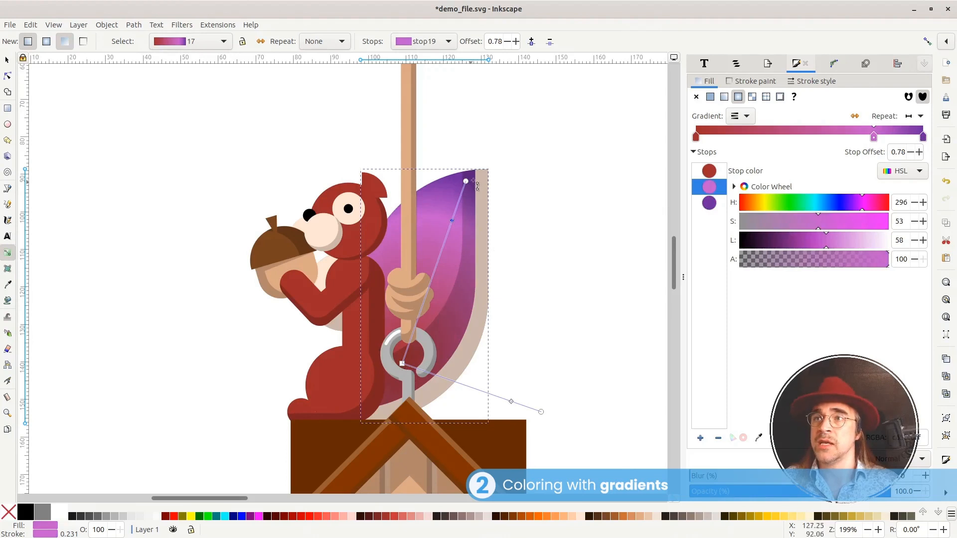
{"action": "left_click_drag", "start_coordinate": [467, 181], "coordinate": [468, 170]}
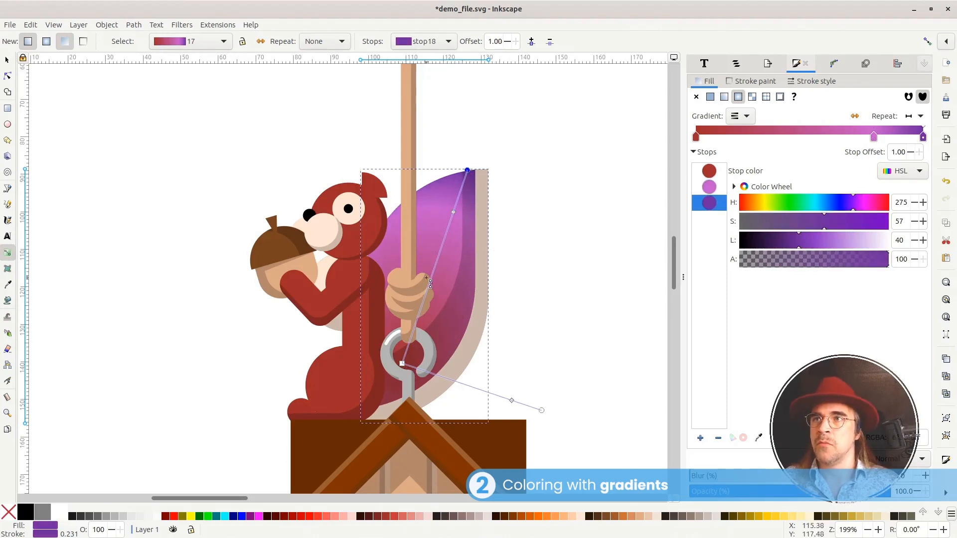
{"action": "double_click", "coordinate": [410, 360]}
{"action": "left_click_drag", "start_coordinate": [410, 360], "coordinate": [462, 264]}
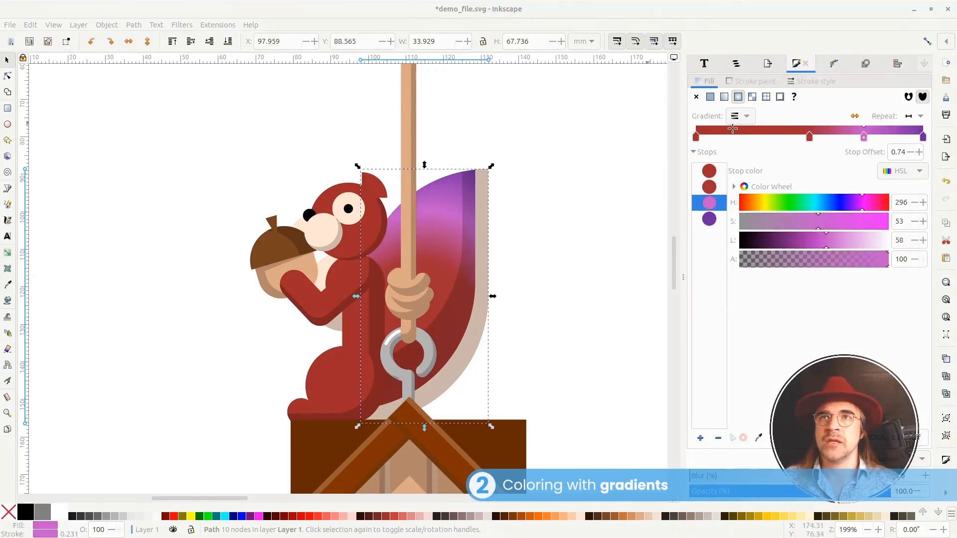
Change the tail's fill to a mesh gradient and nudge the mesh's upper-left corner node slightly inward.
{"action": "left_click", "coordinate": [753, 97]}
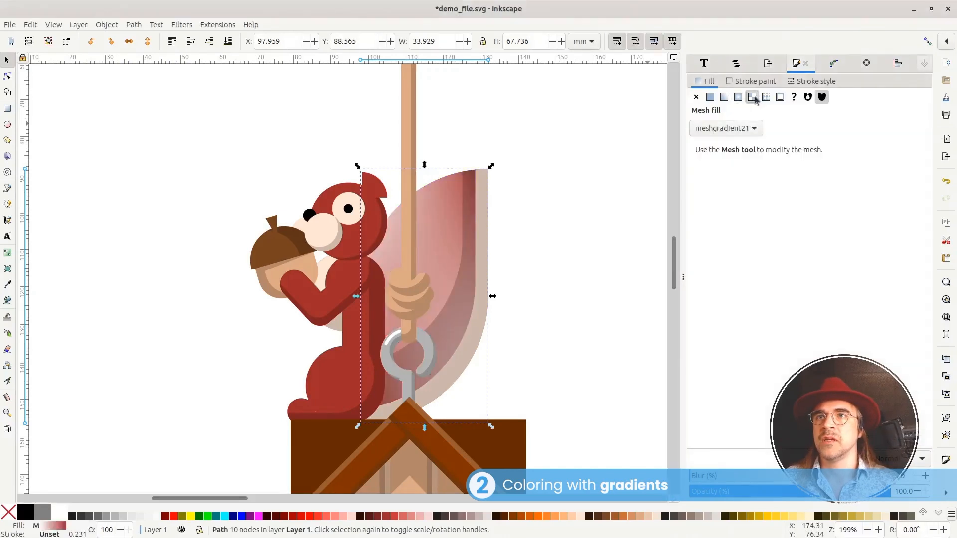
{"action": "left_click", "coordinate": [8, 253]}
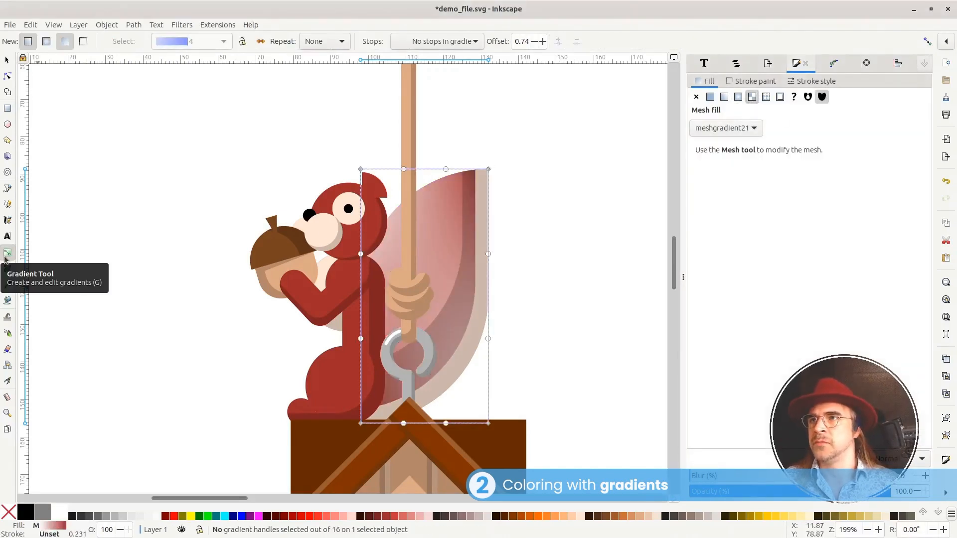
{"action": "mouse_move", "coordinate": [361, 170]}
{"action": "left_mouse_down"}
{"action": "mouse_move", "coordinate": [420, 261]}
{"action": "mouse_move", "coordinate": [363, 172]}
{"action": "left_mouse_up"}
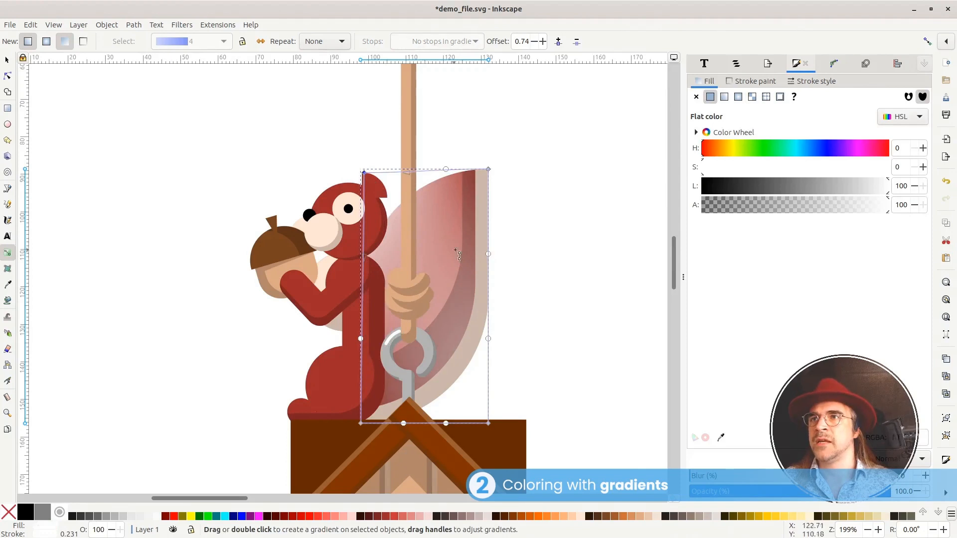
Subdivide the tail's mesh gradient by adding two horizontal and two vertical mesh lines.
{"action": "double_click", "coordinate": [488, 221]}
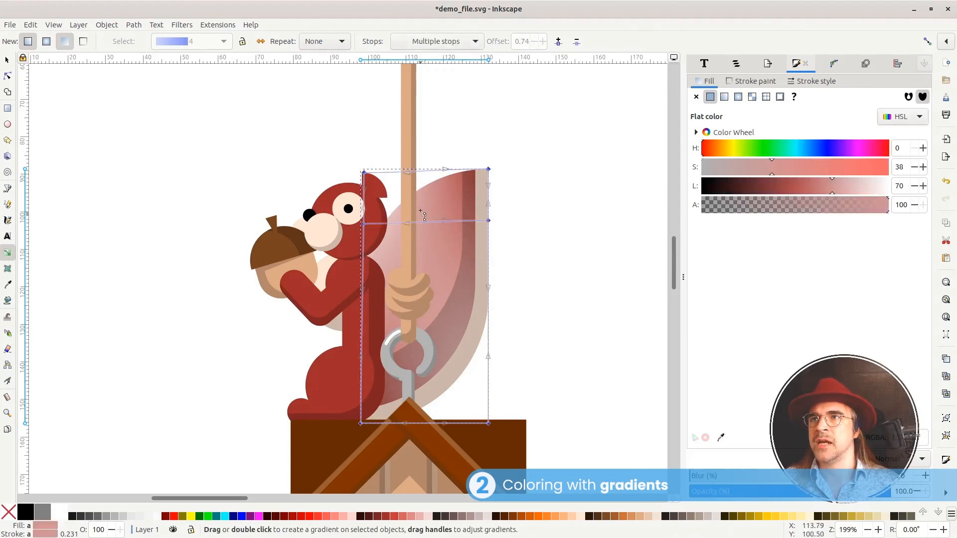
{"action": "double_click", "coordinate": [488, 322]}
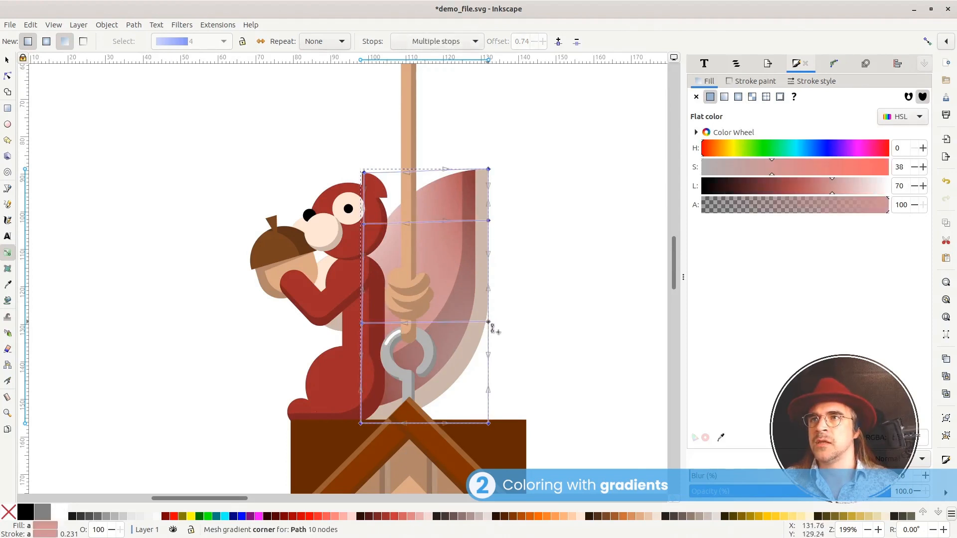
{"action": "double_click", "coordinate": [413, 172]}
{"action": "double_click", "coordinate": [450, 169]}
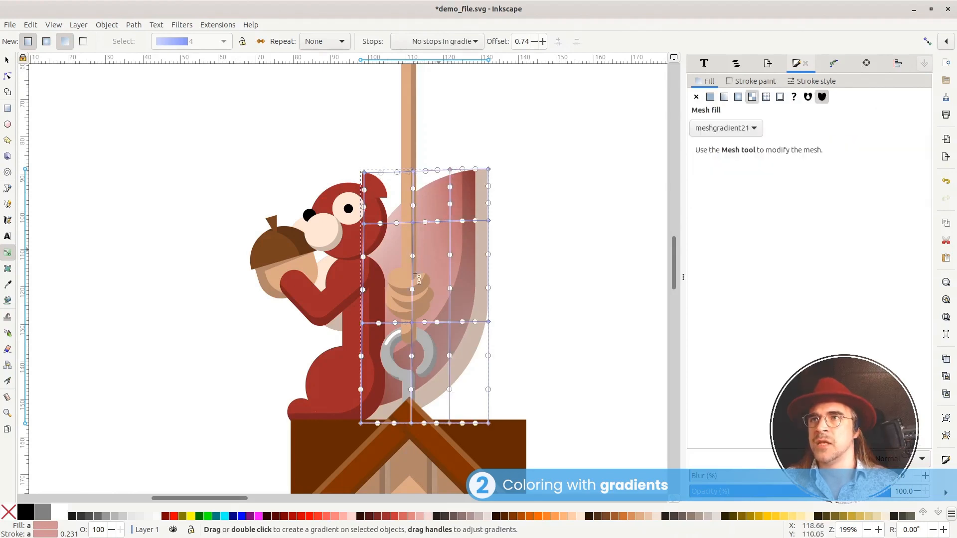
Recolour the two upper inner mesh nodes on the tail, giving the first hue 122 (green) and the second hue 57 (yellow).
{"action": "left_click", "coordinate": [411, 222]}
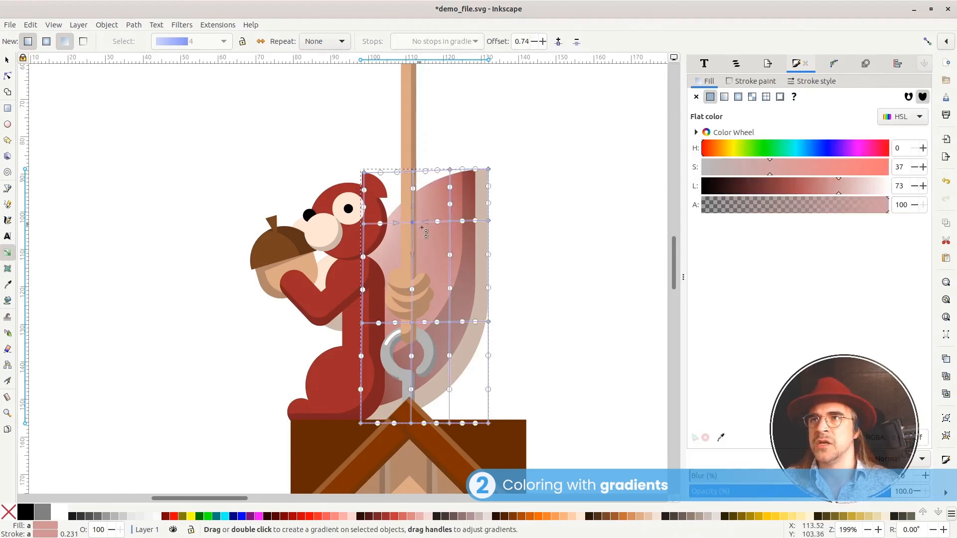
{"action": "left_click_drag", "start_coordinate": [758, 154], "coordinate": [763, 152]}
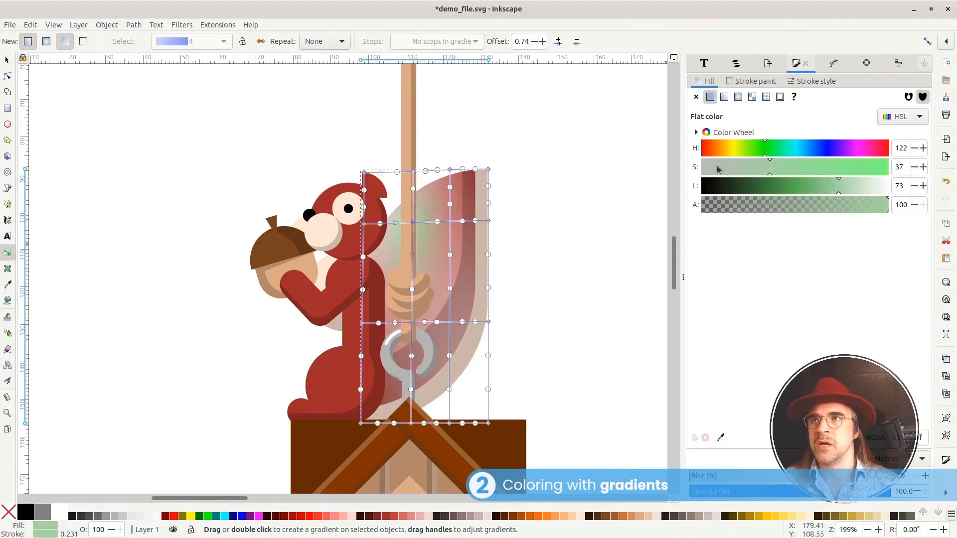
{"action": "left_click", "coordinate": [450, 221]}
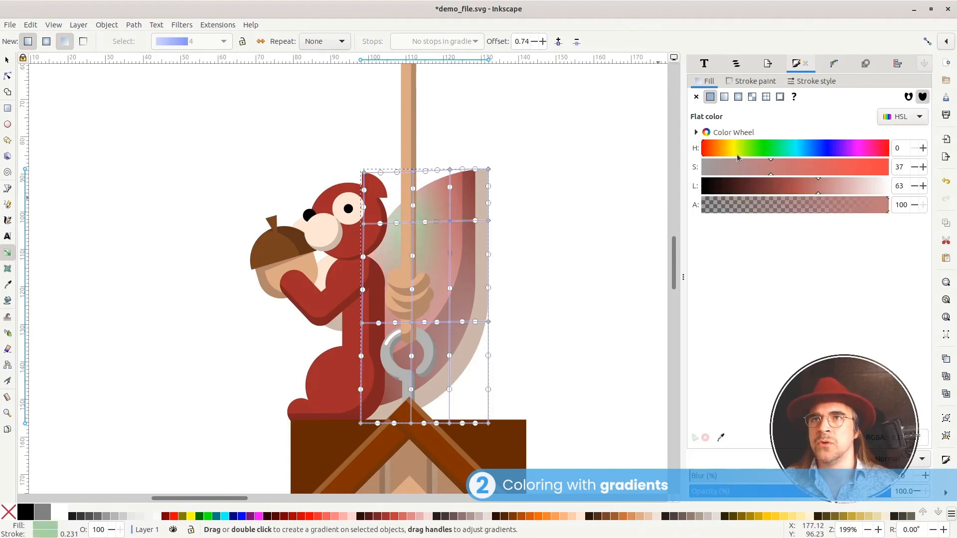
{"action": "left_click_drag", "start_coordinate": [737, 155], "coordinate": [731, 151]}
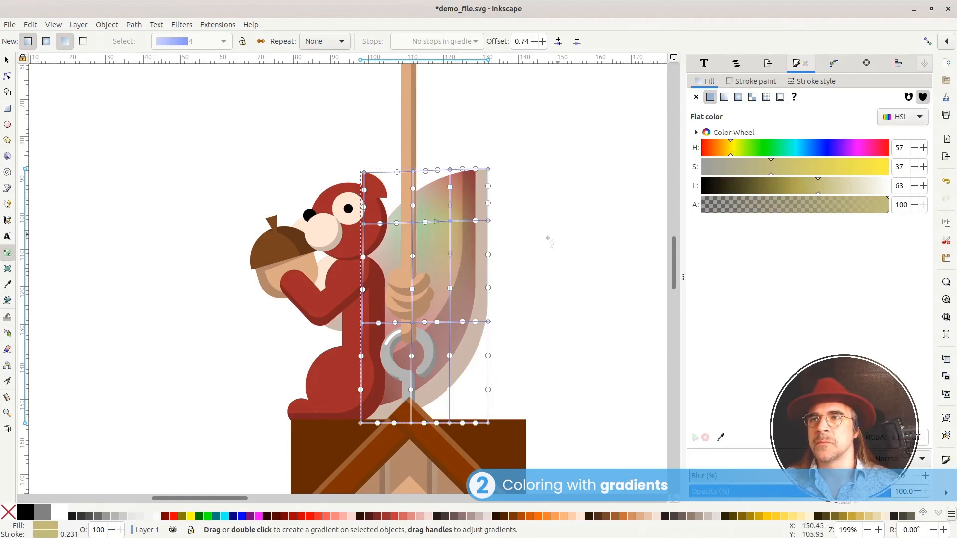
Recolour the tail mesh's inner node beside the hook's upper edge to vivid blue with hue 248, saturation 100 and lightness 51.
{"action": "left_click", "coordinate": [450, 323]}
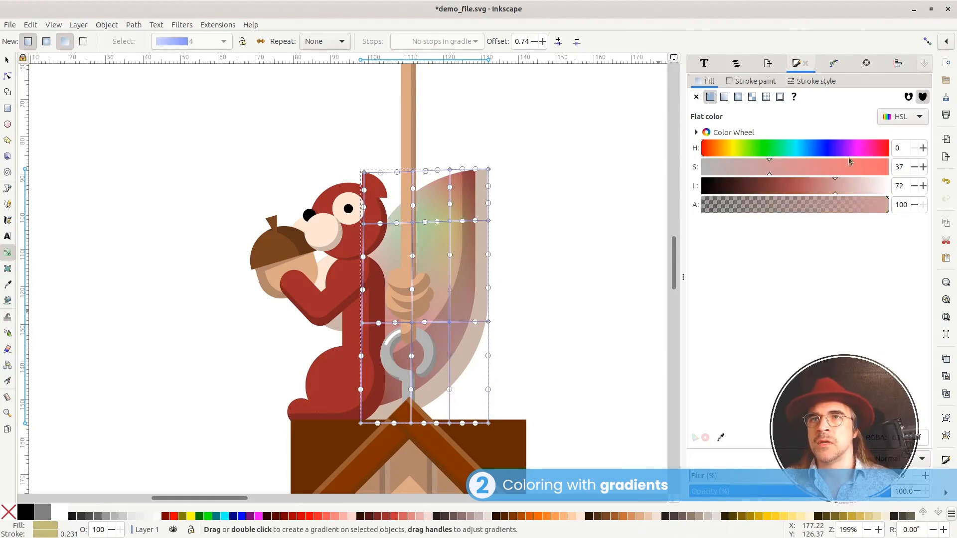
{"action": "left_click", "coordinate": [832, 151]}
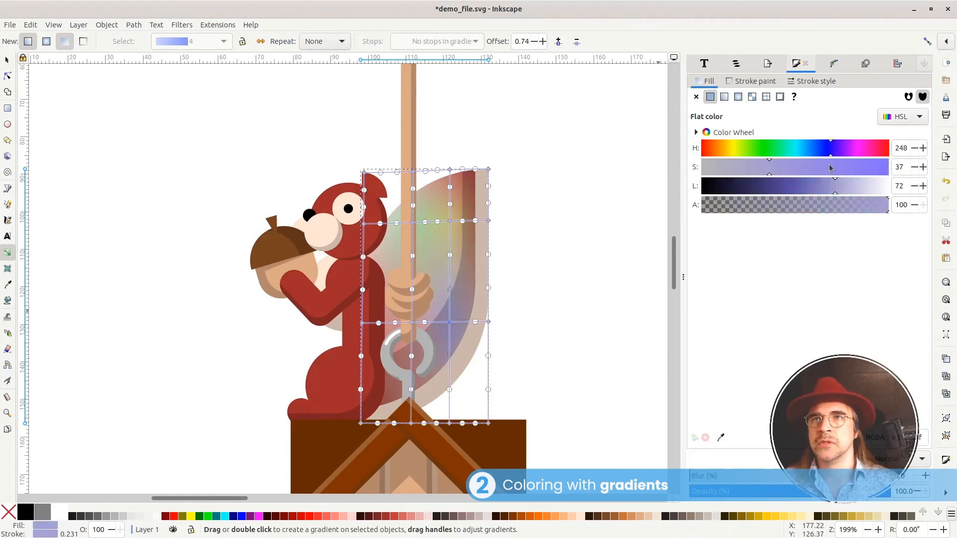
{"action": "left_click_drag", "start_coordinate": [831, 167], "coordinate": [890, 170]}
{"action": "left_click", "coordinate": [799, 182]}
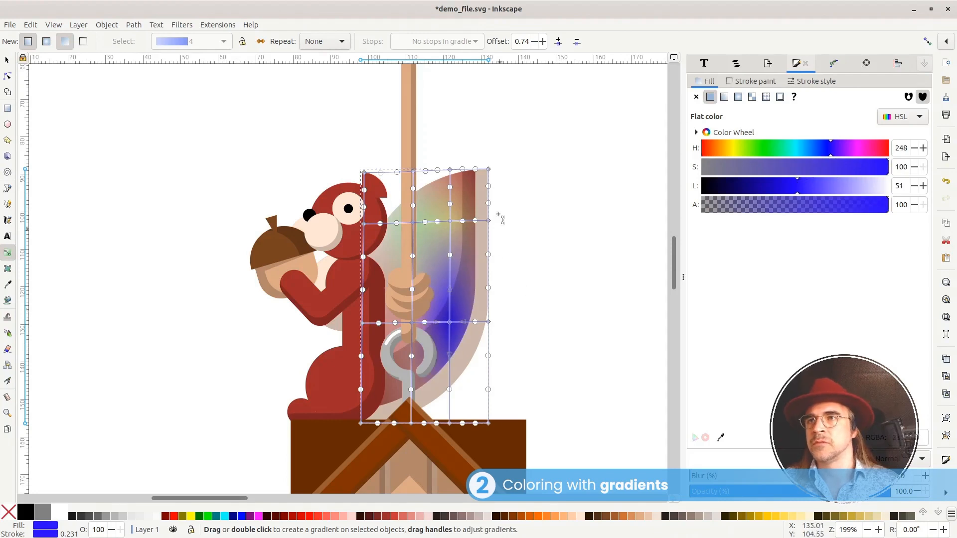
Pull the mesh's upper-right corner node outward beyond the tail tip and move the yellow inner node downward.
{"action": "left_click_drag", "start_coordinate": [491, 174], "coordinate": [496, 150]}
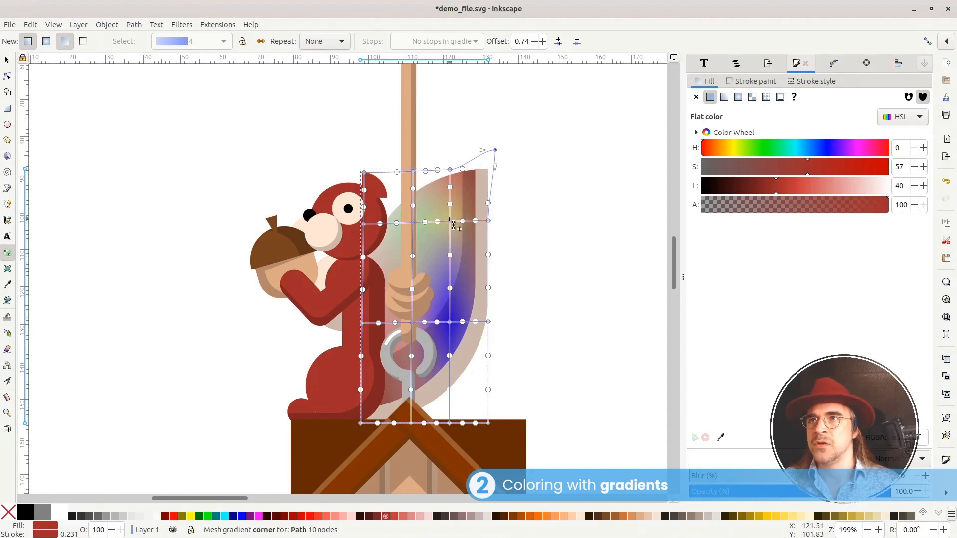
{"action": "left_click_drag", "start_coordinate": [450, 220], "coordinate": [477, 215]}
{"action": "left_click_drag", "start_coordinate": [449, 288], "coordinate": [455, 252]}
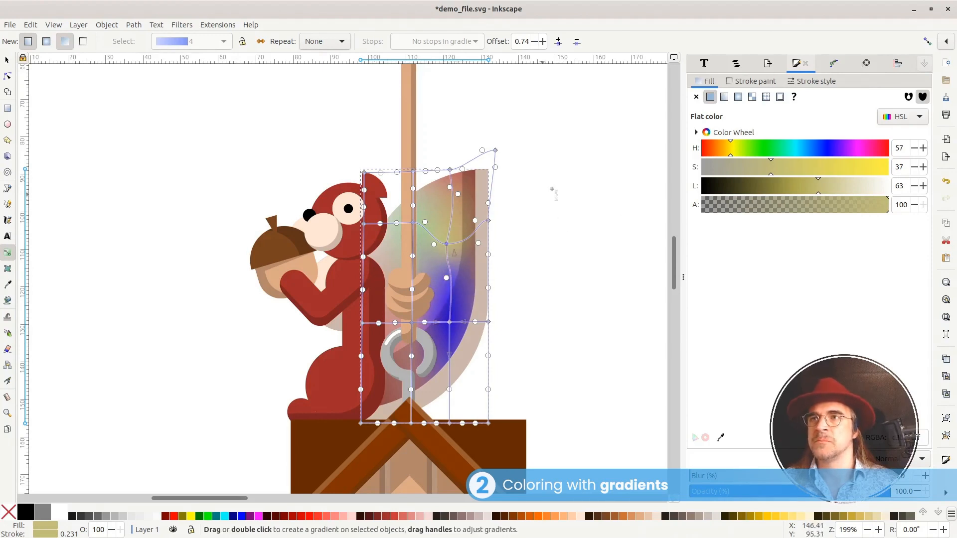
{"action": "key", "text": "s"}
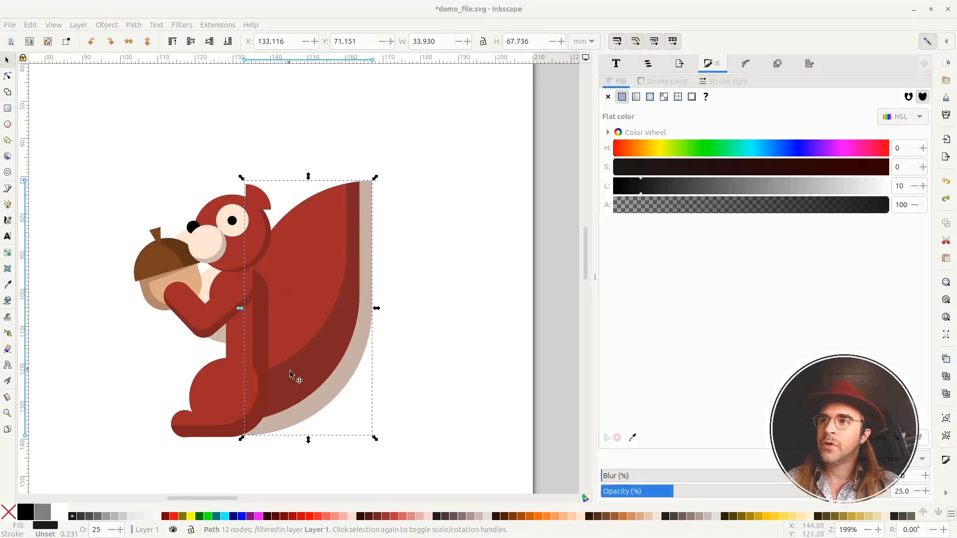
Move the tail's shadow shape up and outward off the tail and set its opacity to 100%.
{"action": "left_click_drag", "start_coordinate": [320, 347], "coordinate": [347, 329]}
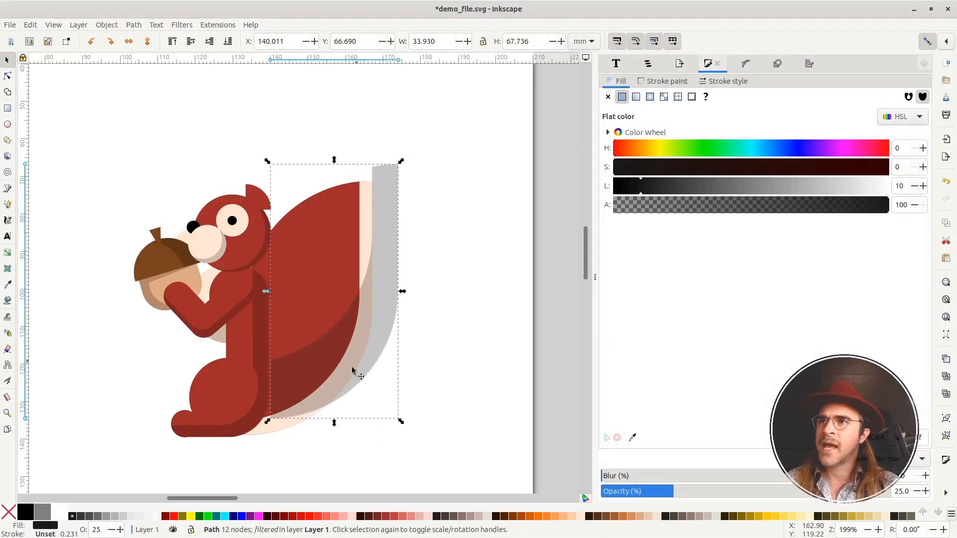
{"action": "double_click", "coordinate": [107, 529]}
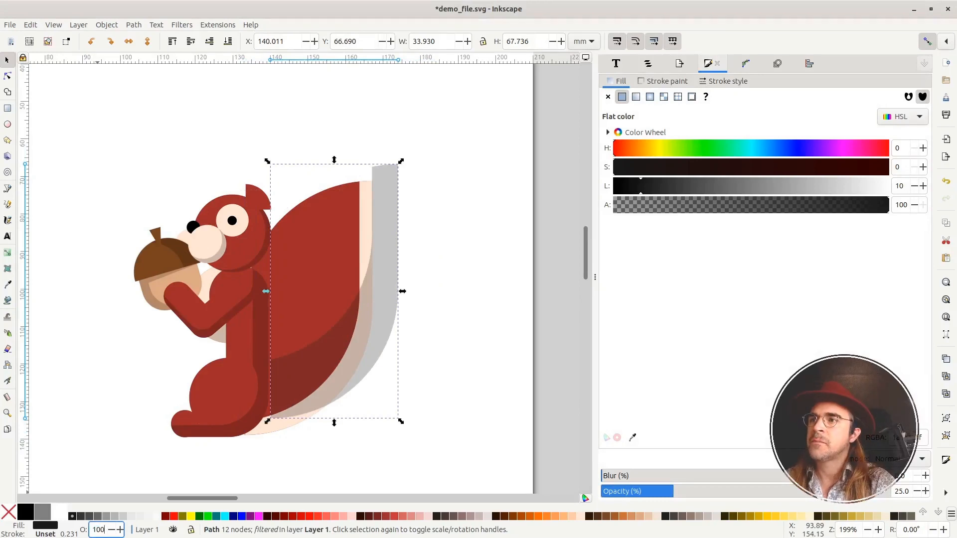
{"action": "type", "text": "100"}
{"action": "key", "text": "Return"}
Place the shadow shape back along the tail's outer edge and set its opacity to 20%.
{"action": "left_click_drag", "start_coordinate": [380, 284], "coordinate": [398, 219]}
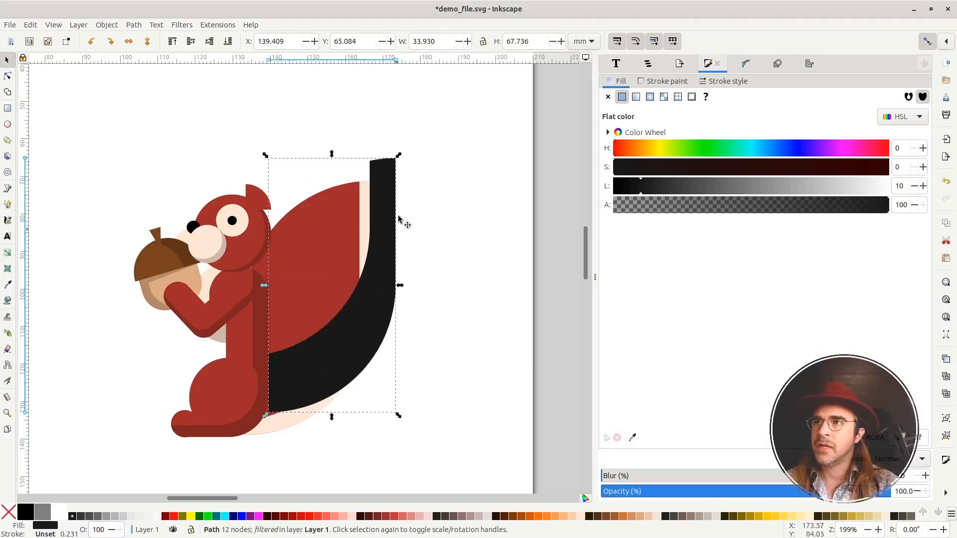
{"action": "left_click_drag", "start_coordinate": [394, 177], "coordinate": [370, 200]}
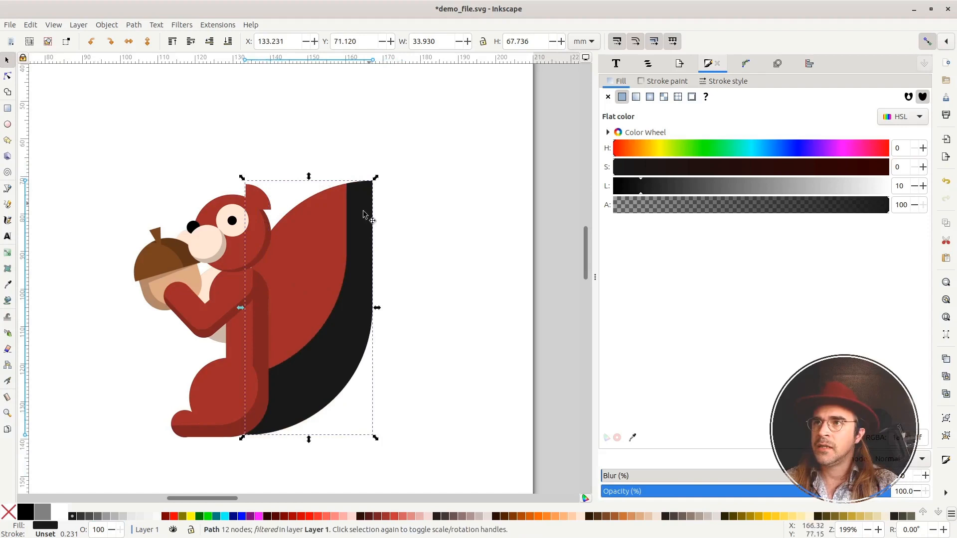
{"action": "double_click", "coordinate": [104, 528]}
{"action": "type", "text": "20"}
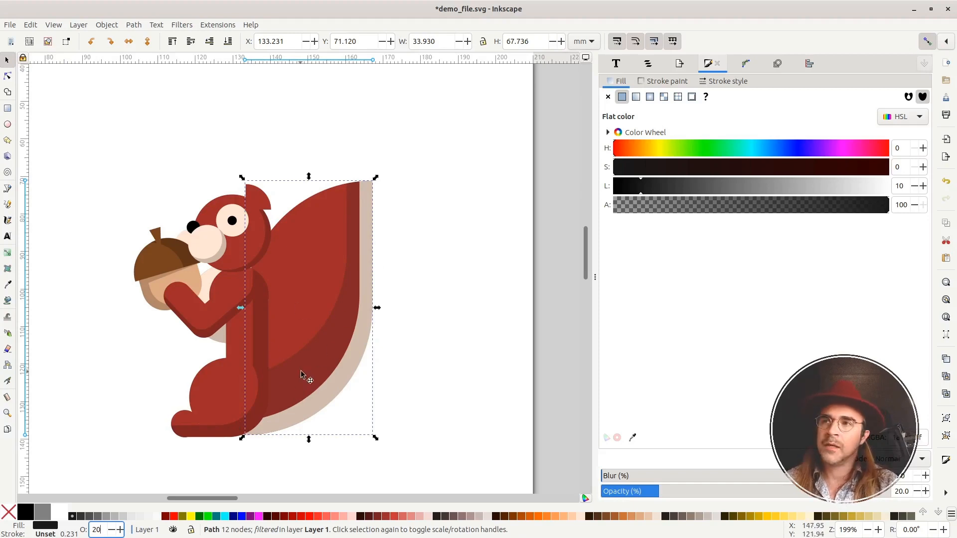
Try a linear gradient on the tail's shadow from its lower outer edge toward the squirrel's arm, and undo it.
{"action": "left_click", "coordinate": [7, 253]}
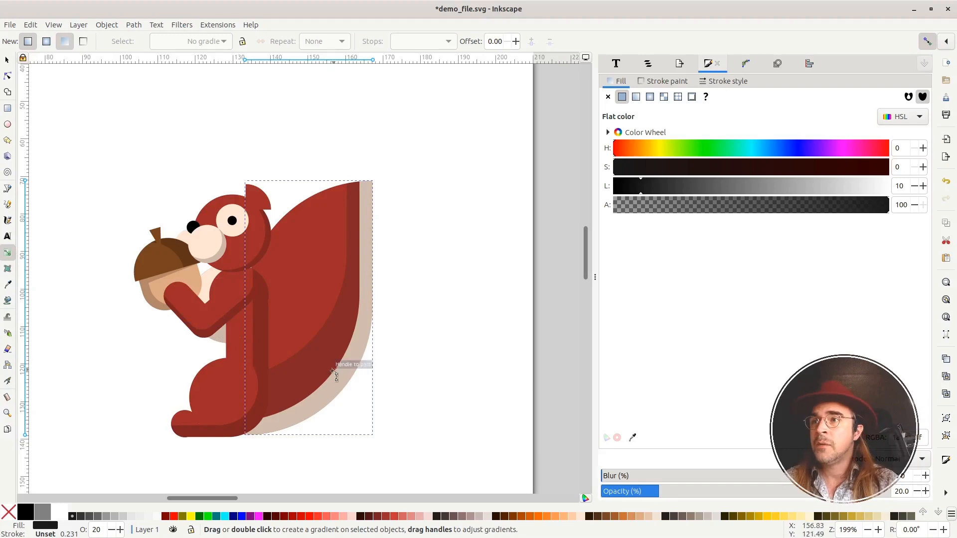
{"action": "left_click_drag", "start_coordinate": [309, 395], "coordinate": [250, 303]}
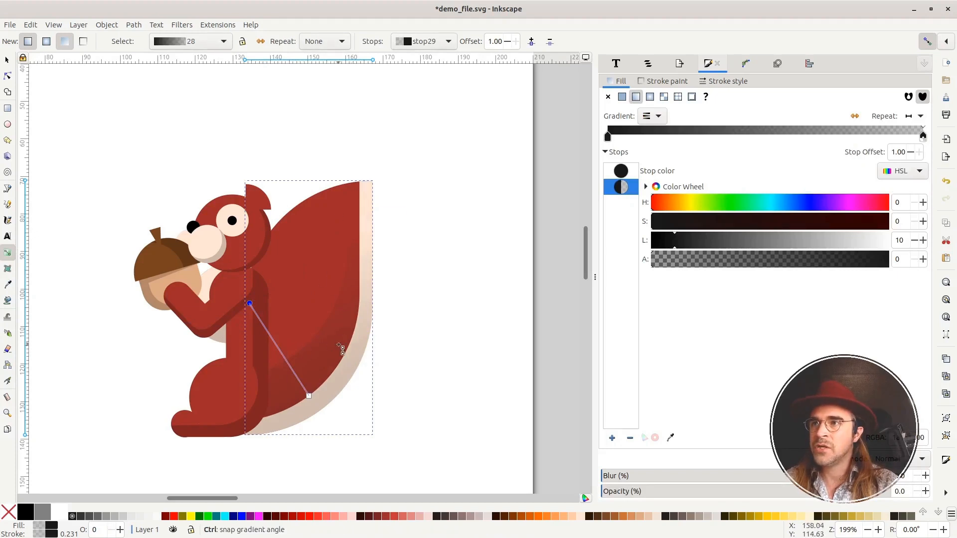
{"action": "key", "text": "ctrl+z"}
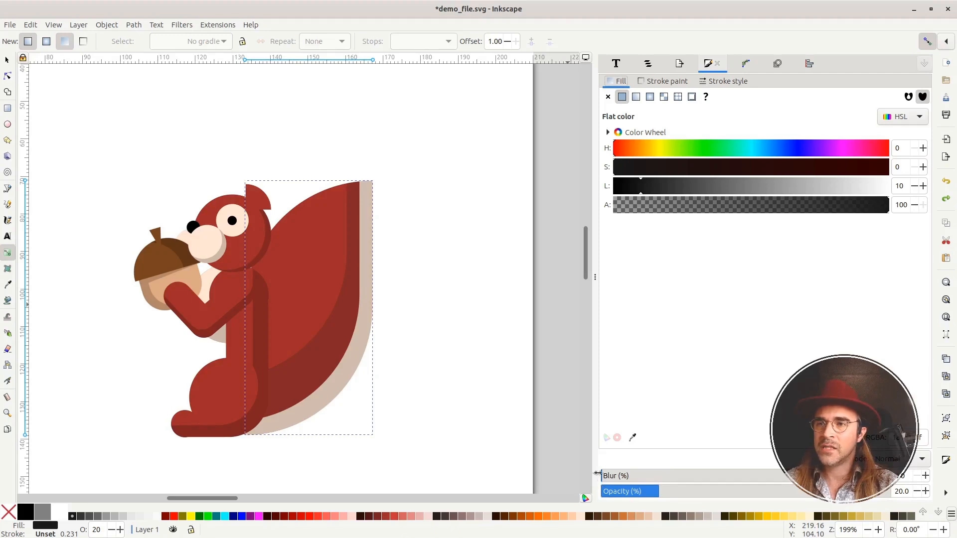
Blur the tail's shadow shape moderately and set its opacity to 34%.
{"action": "left_click_drag", "start_coordinate": [633, 480], "coordinate": [704, 477]}
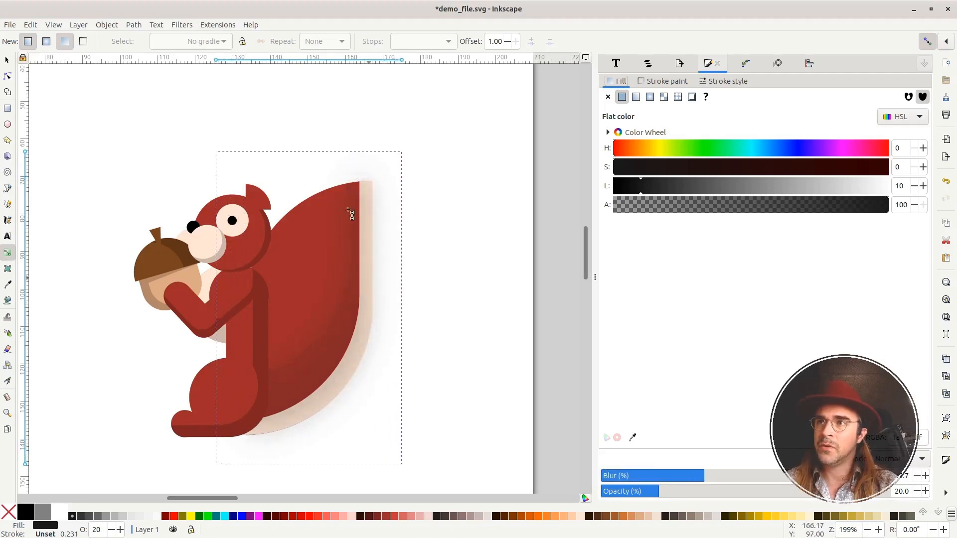
{"action": "left_click", "coordinate": [714, 478]}
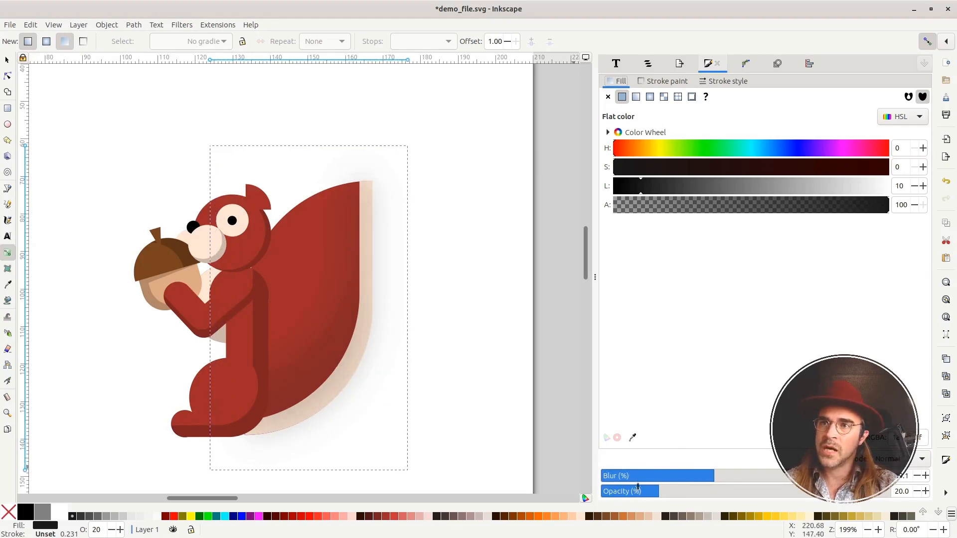
{"action": "left_click_drag", "start_coordinate": [664, 492], "coordinate": [699, 500]}
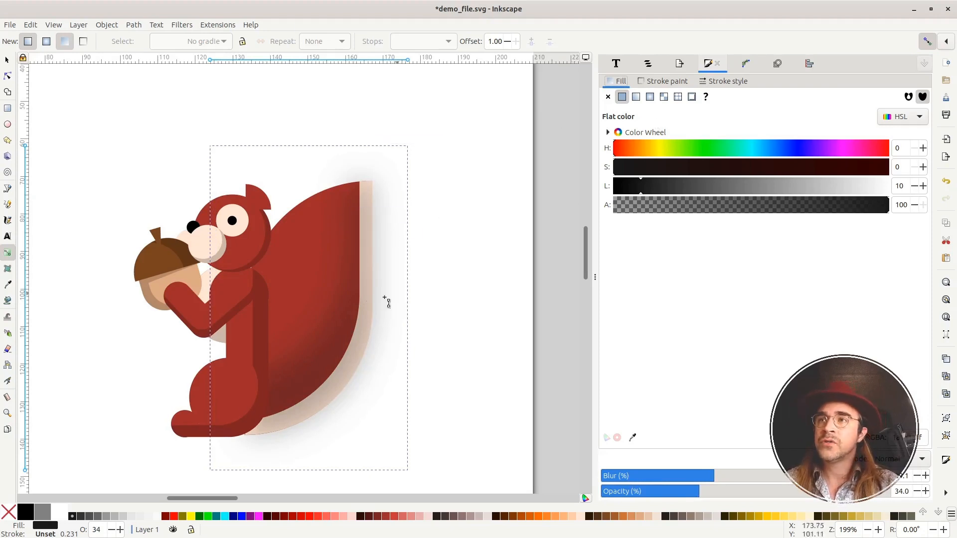
Edit the shadow's blur on the canvas, removing its vertical blur and widening its horizontal blur.
{"action": "left_click", "coordinate": [7, 76]}
{"action": "left_click_drag", "start_coordinate": [309, 146], "coordinate": [311, 188]}
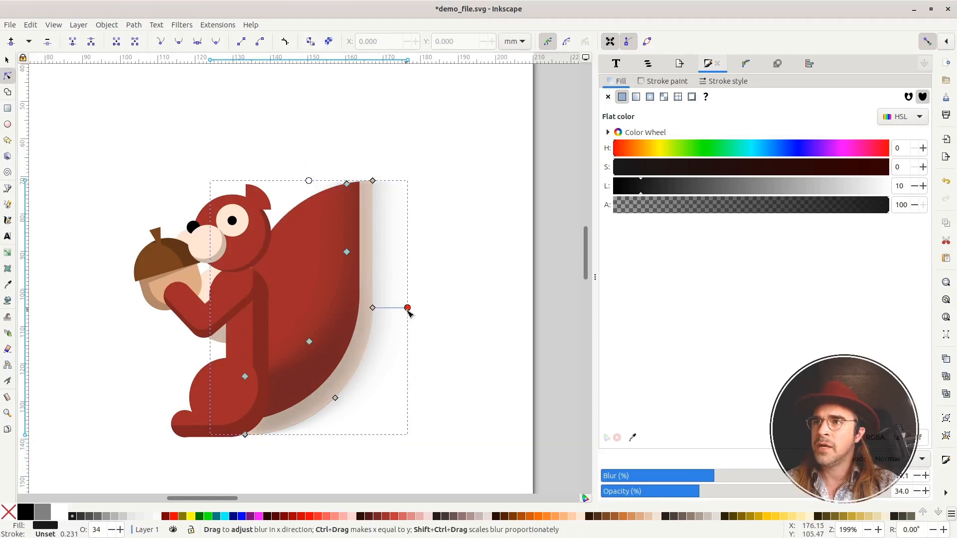
{"action": "left_click_drag", "start_coordinate": [408, 308], "coordinate": [437, 324]}
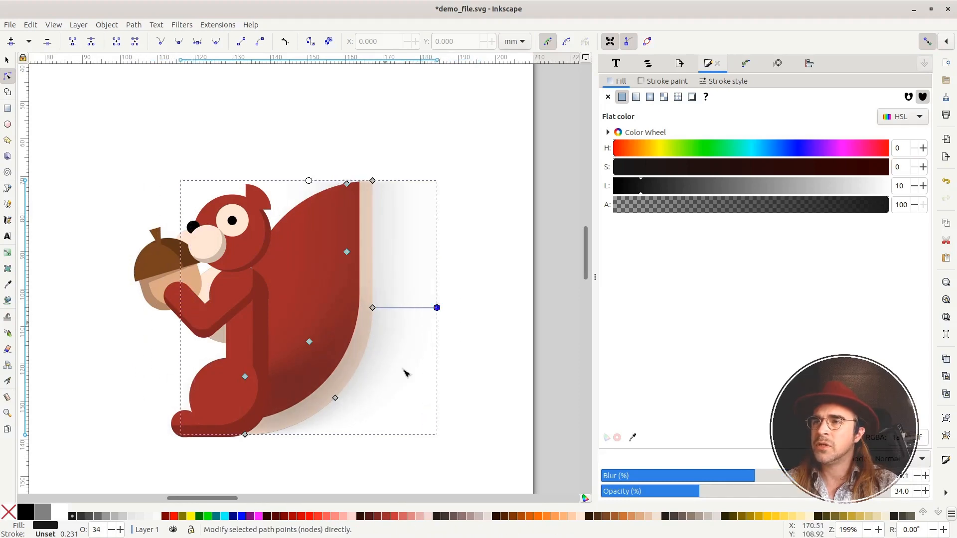
Raise the shadow's opacity to 83.4% and reshape its blur to be very tall vertically and narrow horizontally.
{"action": "left_click_drag", "start_coordinate": [707, 490], "coordinate": [829, 491]}
{"action": "left_click_drag", "start_coordinate": [437, 308], "coordinate": [470, 334]}
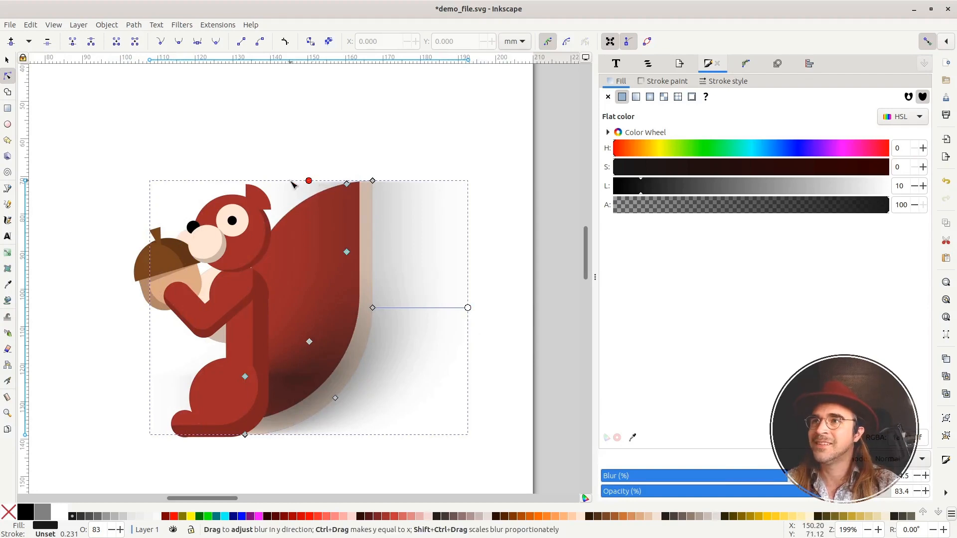
{"action": "left_click_drag", "start_coordinate": [309, 181], "coordinate": [315, 80]}
{"action": "left_click_drag", "start_coordinate": [468, 309], "coordinate": [385, 328]}
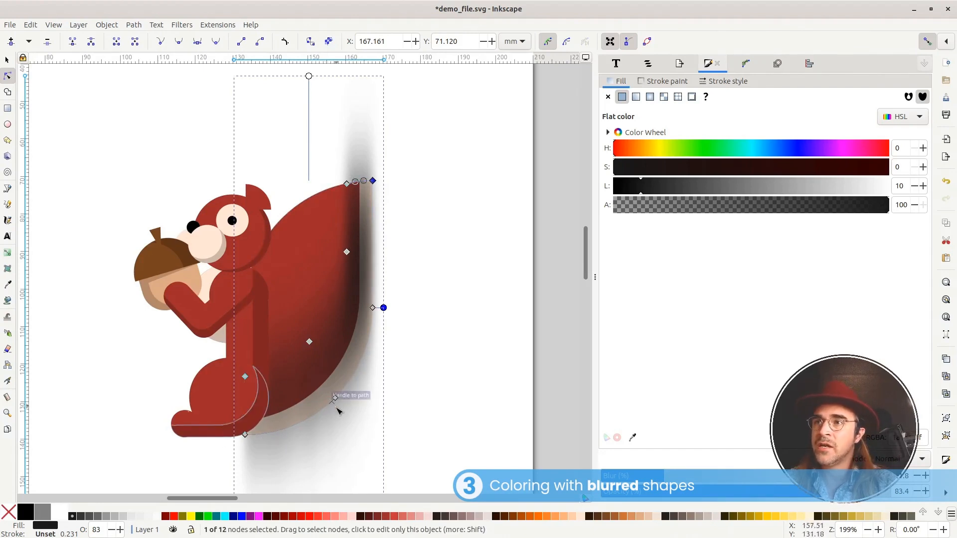
Shorten the shadow's vertical blur, strengthen the blur overall to about half its range, and set the opacity to 65.9%.
{"action": "left_click", "coordinate": [373, 181]}
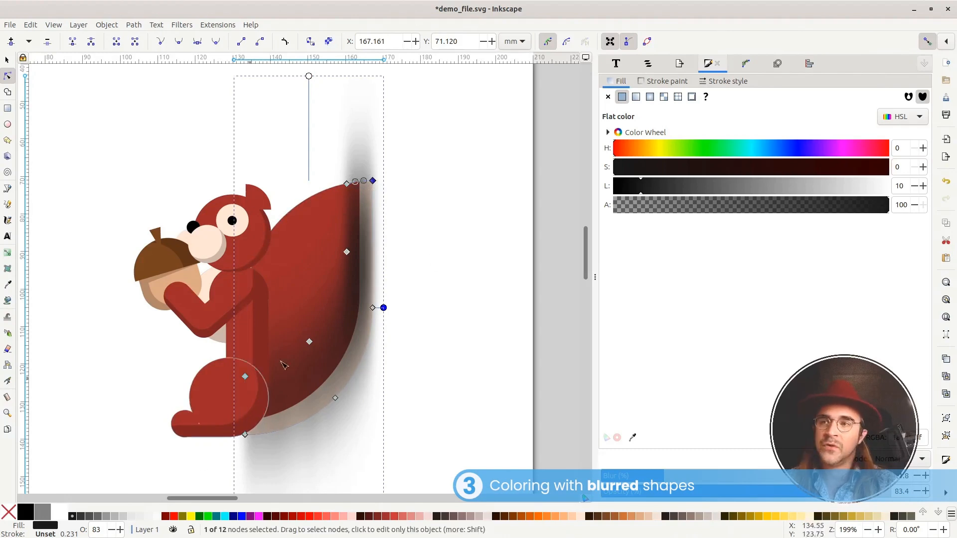
{"action": "left_click_drag", "start_coordinate": [309, 76], "coordinate": [309, 156]}
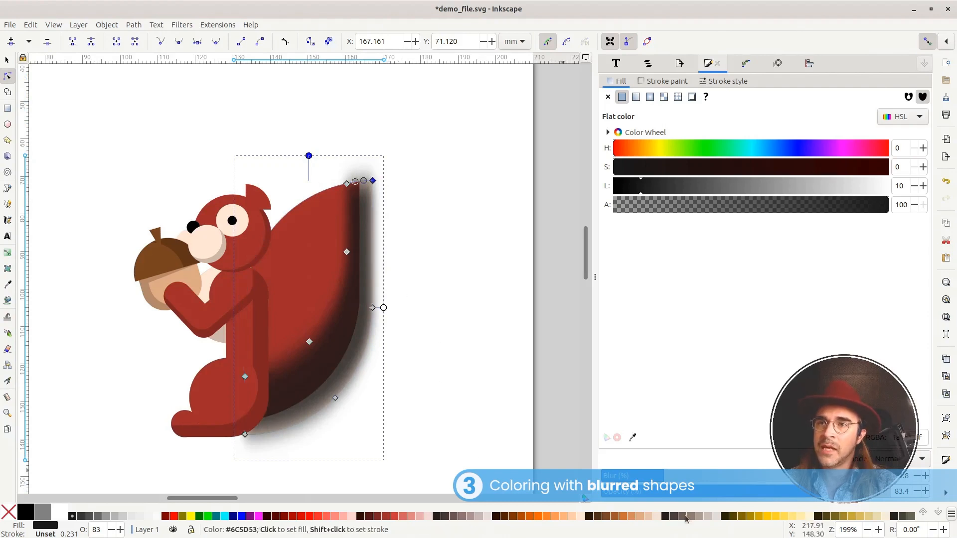
{"action": "left_click_drag", "start_coordinate": [665, 476], "coordinate": [753, 481]}
{"action": "left_click", "coordinate": [792, 491]}
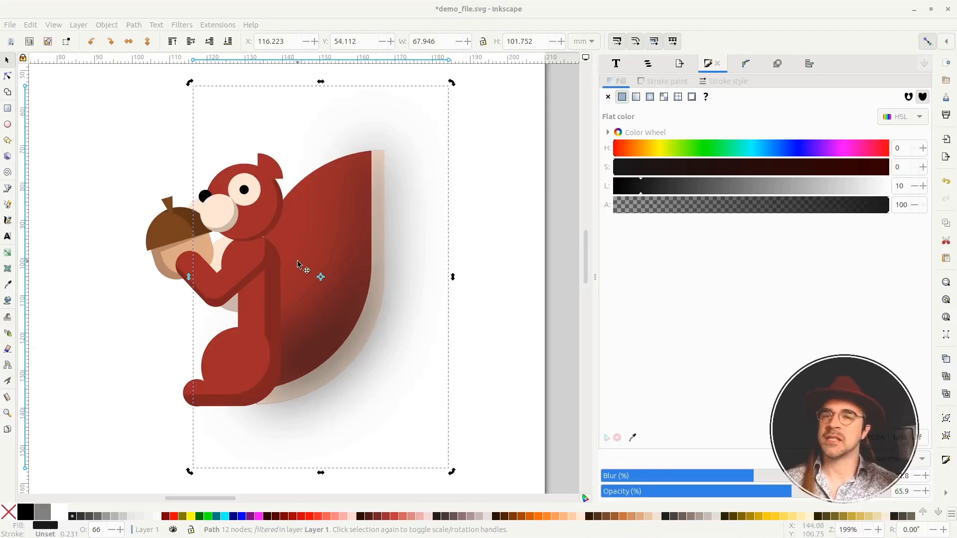
Try moving the tail's red base shape upward, undo the move, and copy the shape.
{"action": "left_click", "coordinate": [300, 213]}
{"action": "left_click_drag", "start_coordinate": [300, 213], "coordinate": [326, 168]}
{"action": "key", "text": "ctrl+z"}
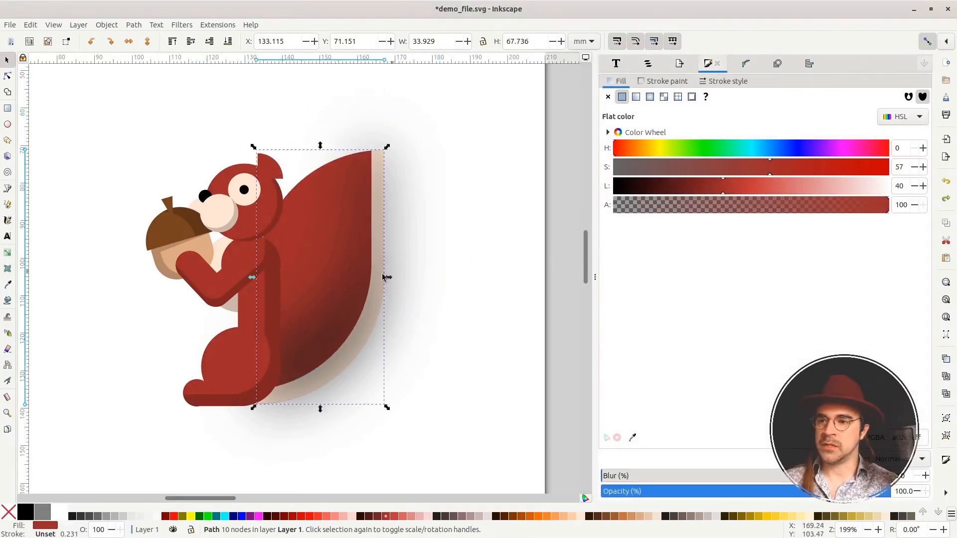
{"action": "left_click", "coordinate": [30, 25]}
{"action": "left_click", "coordinate": [42, 88]}
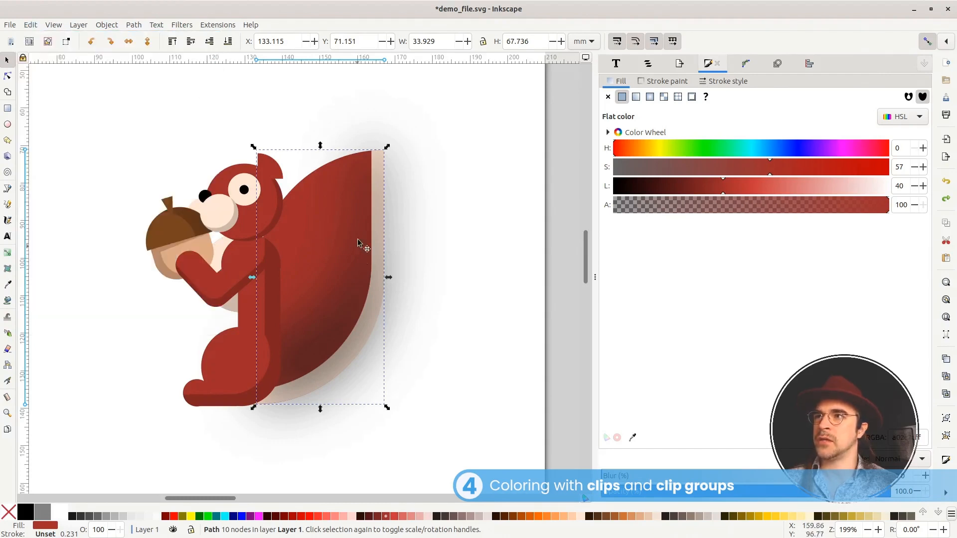
Select the blurred shadow beneath the pointer and paste the copied tail shape in place above it.
{"action": "left_click", "coordinate": [351, 301], "text": "alt"}
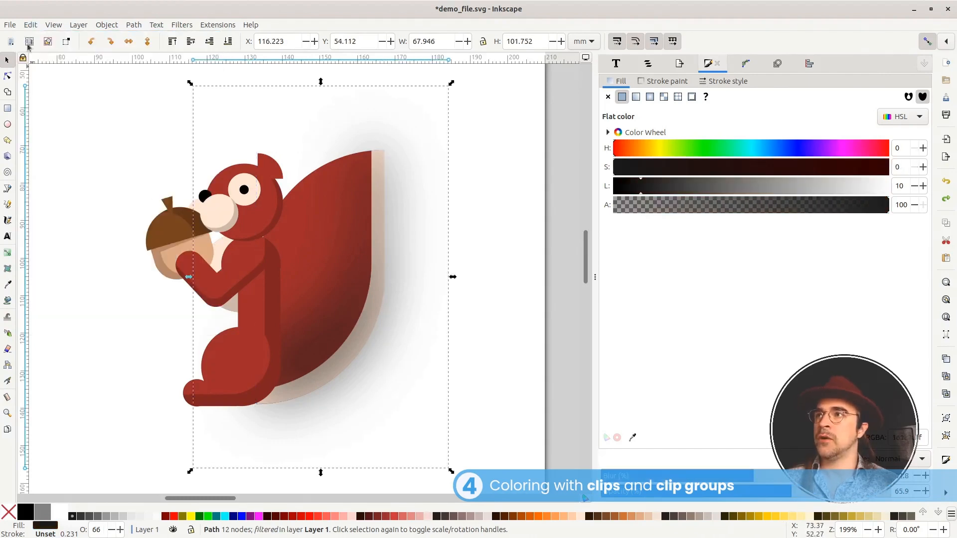
{"action": "left_click", "coordinate": [30, 25]}
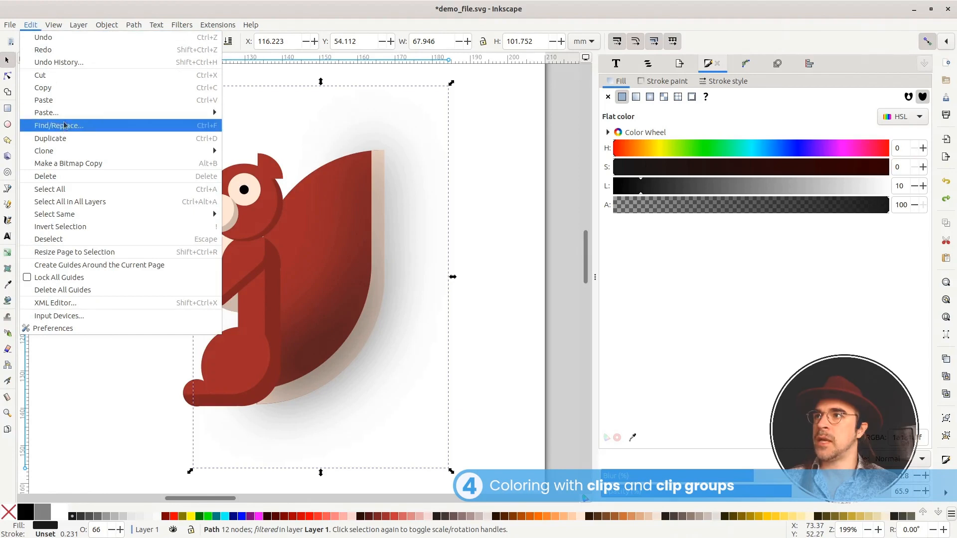
{"action": "mouse_move", "coordinate": [169, 113]}
{"action": "left_click", "coordinate": [283, 116]}
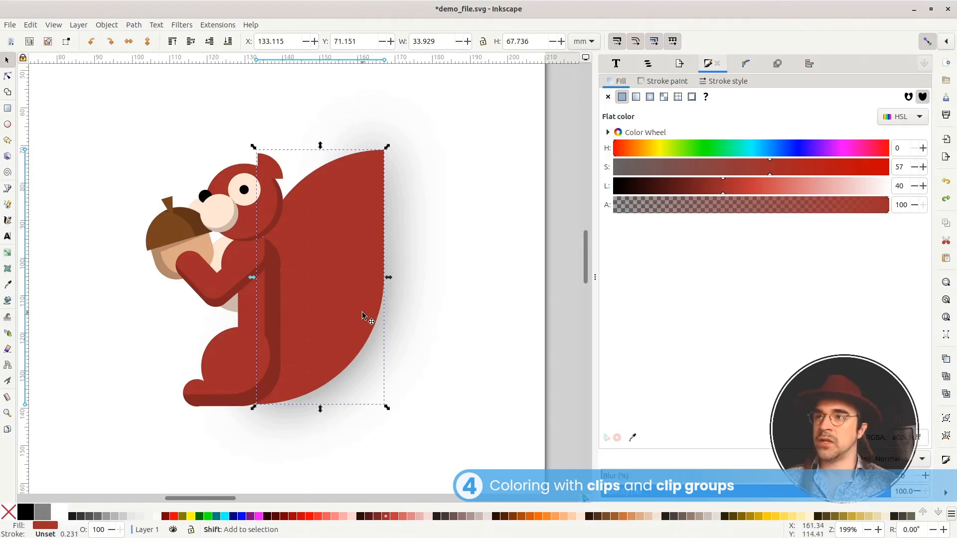
Select the blurred shadow together with the pasted tail shape and clip the shadow with it, undoing any trial moves.
{"action": "left_click", "coordinate": [313, 346], "text": "alt+shift"}
{"action": "left_click_drag", "start_coordinate": [346, 330], "coordinate": [430, 259]}
{"action": "key", "text": "ctrl+z"}
{"action": "left_click_drag", "start_coordinate": [357, 252], "coordinate": [378, 283]}
{"action": "key", "text": "ctrl+z"}
{"action": "right_click", "coordinate": [324, 282]}
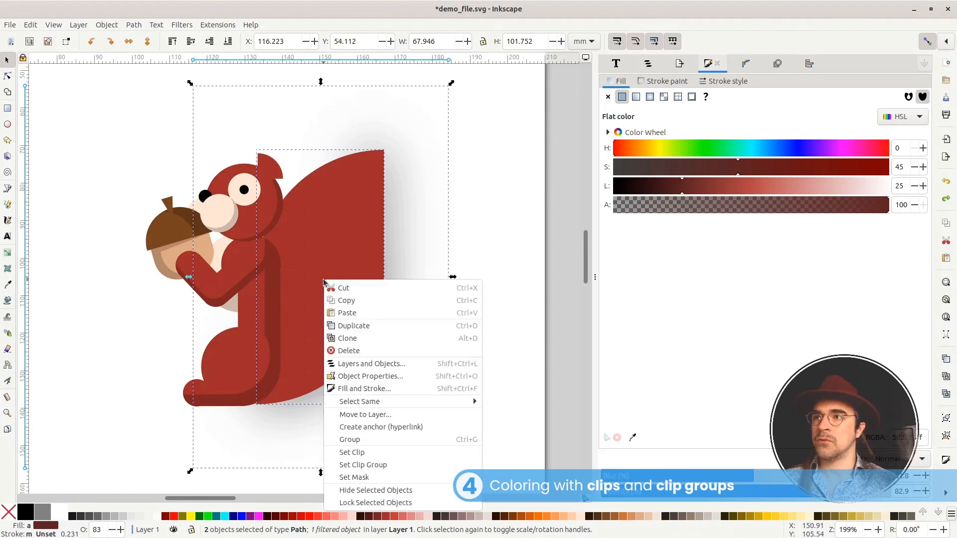
{"action": "left_click", "coordinate": [366, 454]}
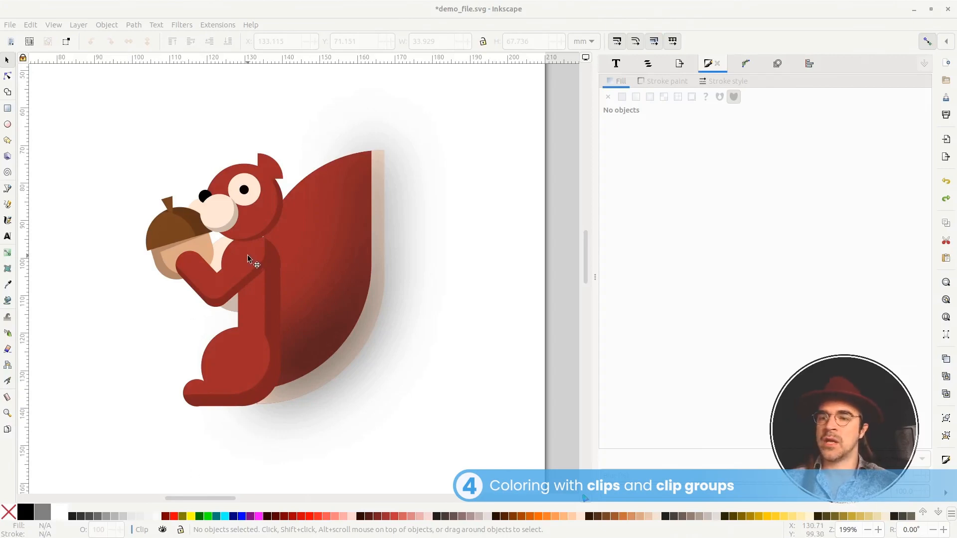
Turn the tail's red base shape into a clip group, undoing a trial move of the shape.
{"action": "left_click", "coordinate": [297, 201]}
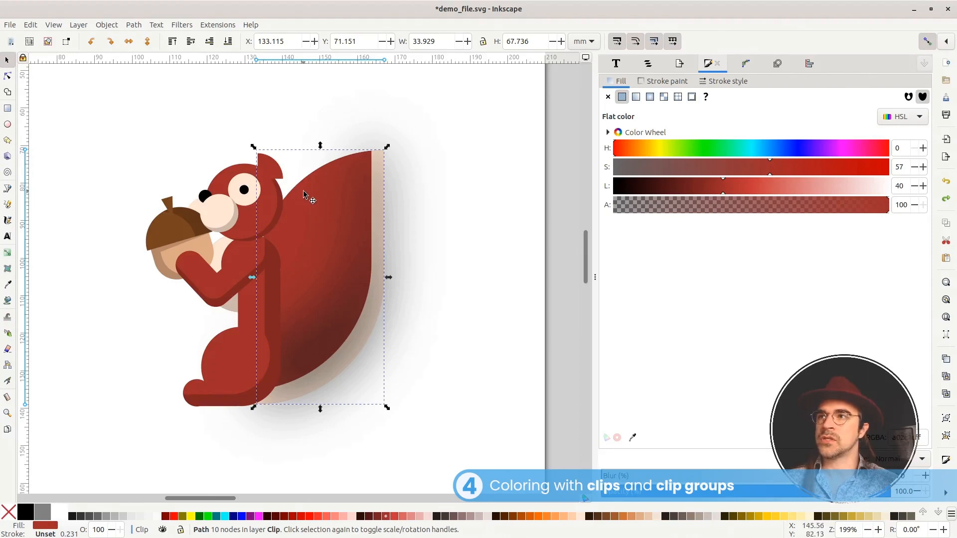
{"action": "left_click_drag", "start_coordinate": [307, 192], "coordinate": [298, 133]}
{"action": "key", "text": "ctrl+z"}
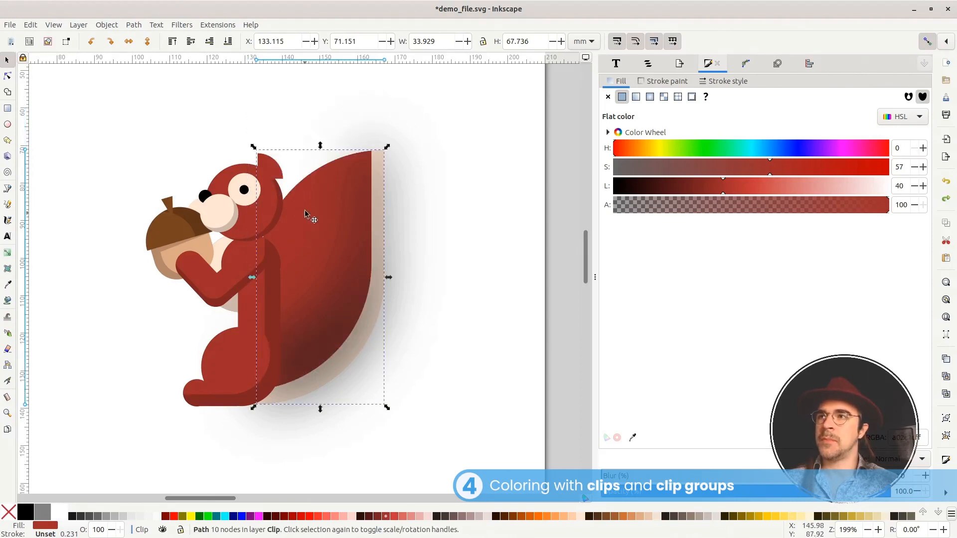
{"action": "right_click", "coordinate": [294, 198]}
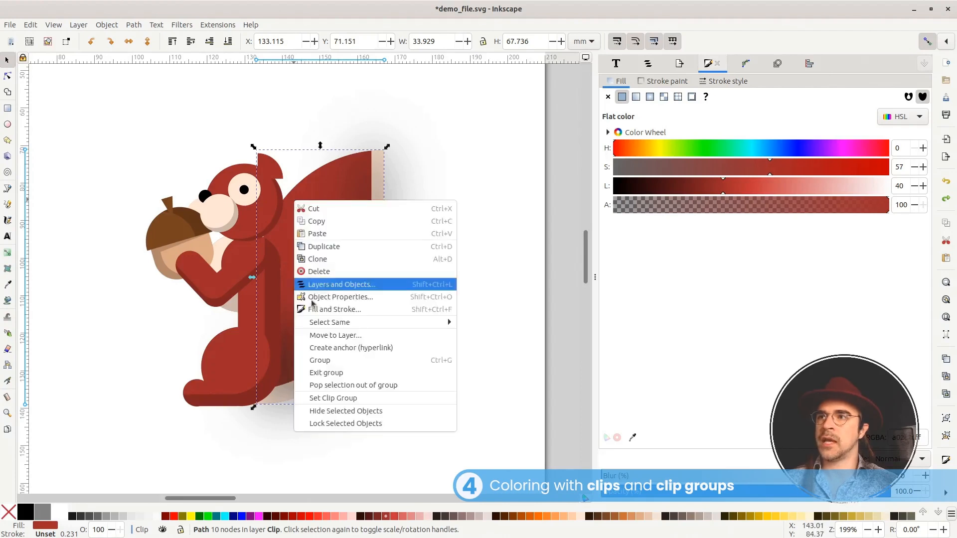
{"action": "left_click", "coordinate": [391, 398]}
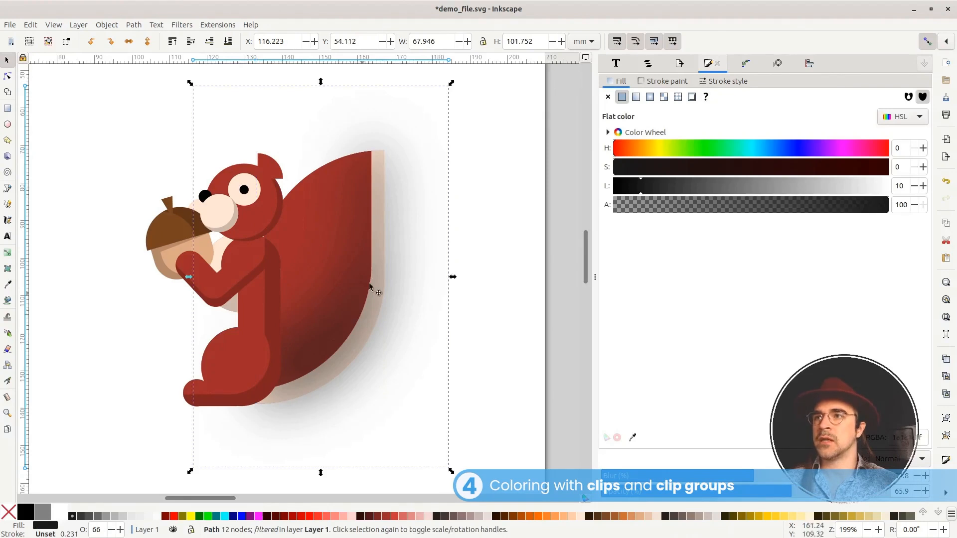
Select the blurred shadow together with the tail's cream edge shape, undo a trial move, and cut both.
{"action": "left_click", "coordinate": [375, 309], "text": "shift"}
{"action": "left_click_drag", "start_coordinate": [334, 325], "coordinate": [421, 277]}
{"action": "key", "text": "ctrl+z"}
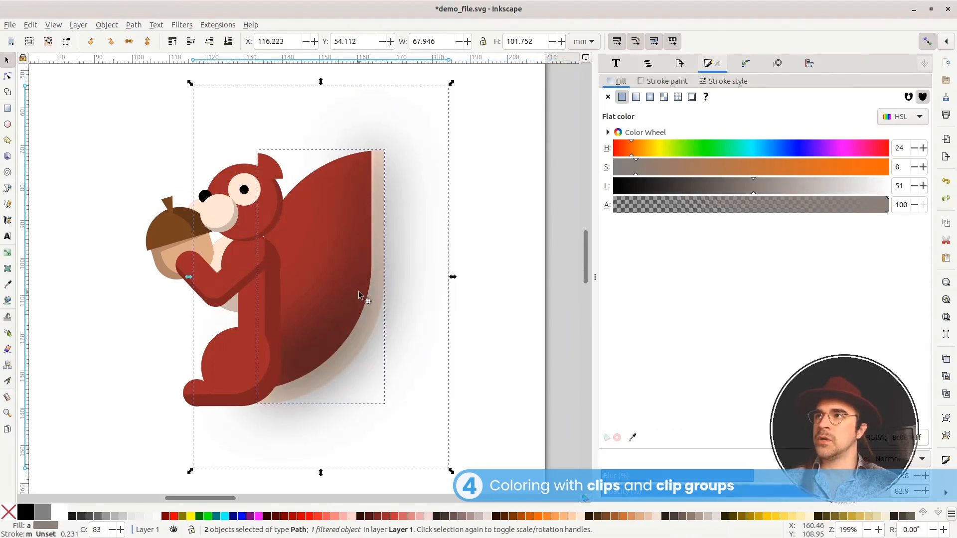
{"action": "left_click", "coordinate": [30, 24]}
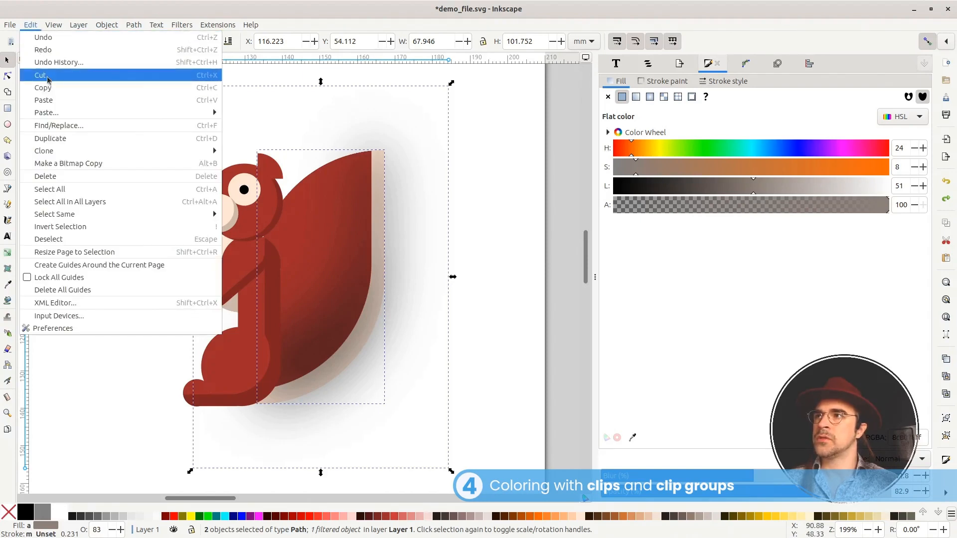
{"action": "left_click", "coordinate": [47, 75]}
Enter the tail's clip group and paste the cut shadow and cream shape in place inside it.
{"action": "double_click", "coordinate": [341, 254]}
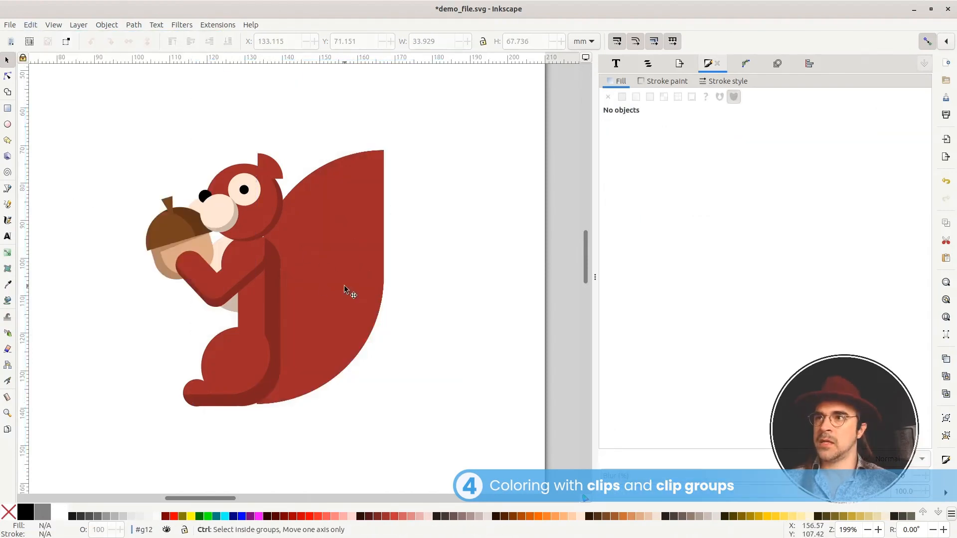
{"action": "left_click", "coordinate": [10, 24]}
{"action": "mouse_move", "coordinate": [39, 115]}
{"action": "left_click", "coordinate": [287, 118]}
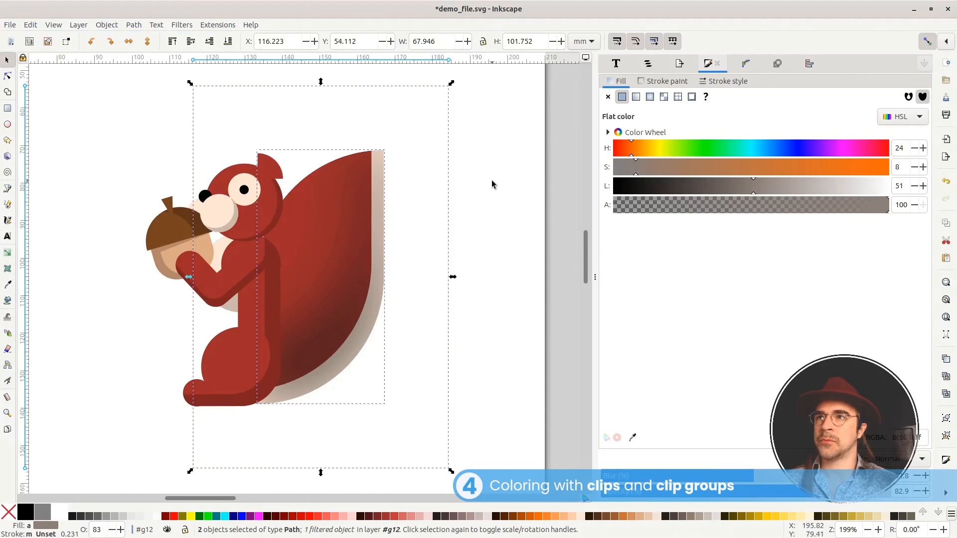
{"action": "left_click", "coordinate": [450, 323]}
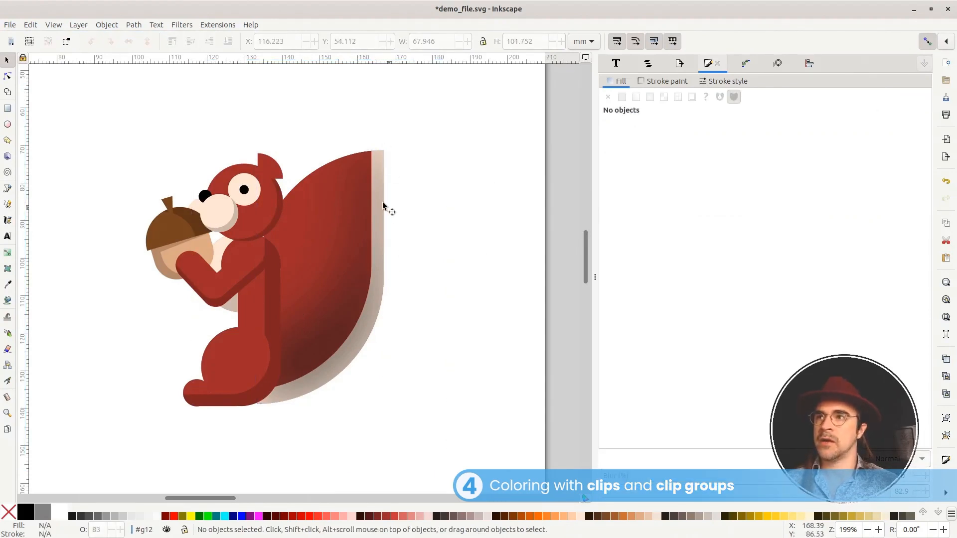
Try reshaping the tail's clipping path by moving the node on its upper curved edge to several positions.
{"action": "left_click", "coordinate": [333, 162]}
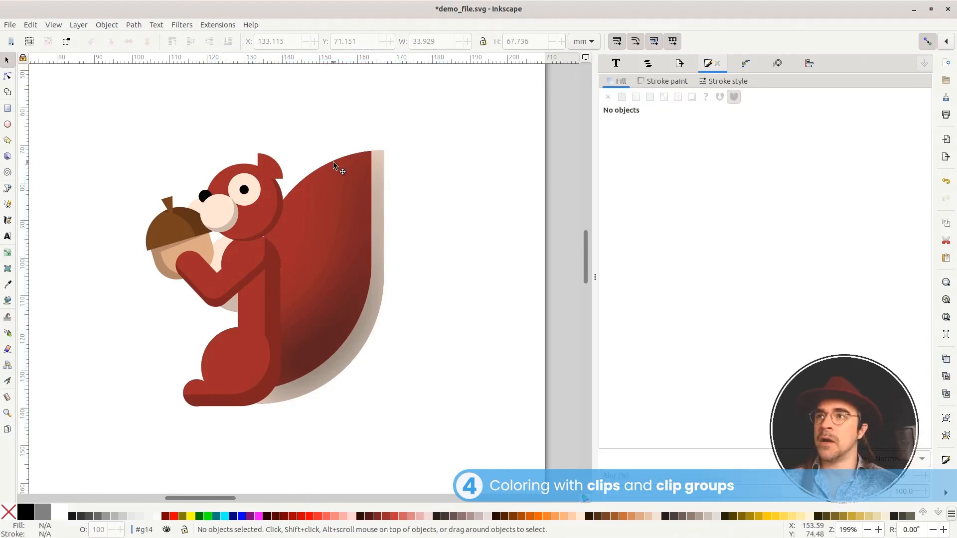
{"action": "double_click", "coordinate": [333, 162]}
{"action": "double_click", "coordinate": [340, 170]}
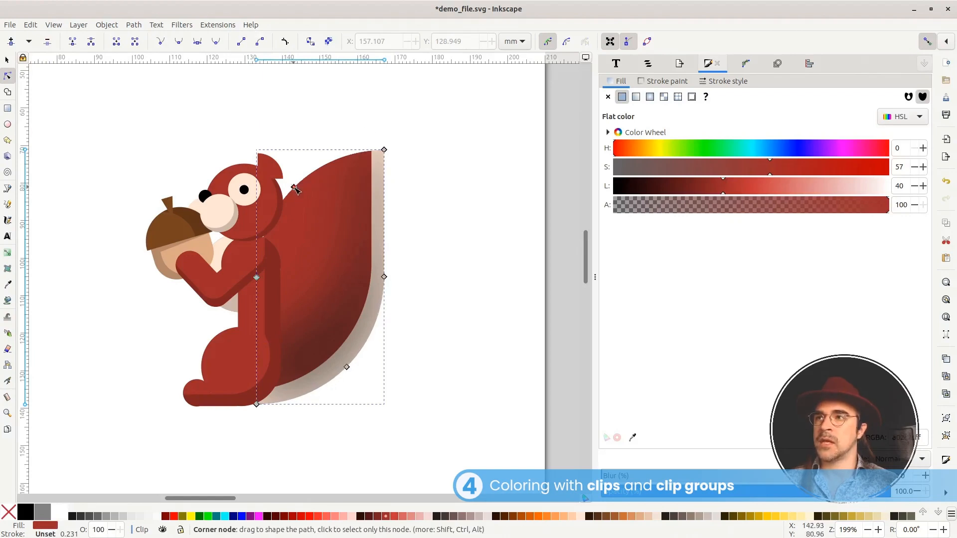
{"action": "left_click_drag", "start_coordinate": [294, 187], "coordinate": [358, 177]}
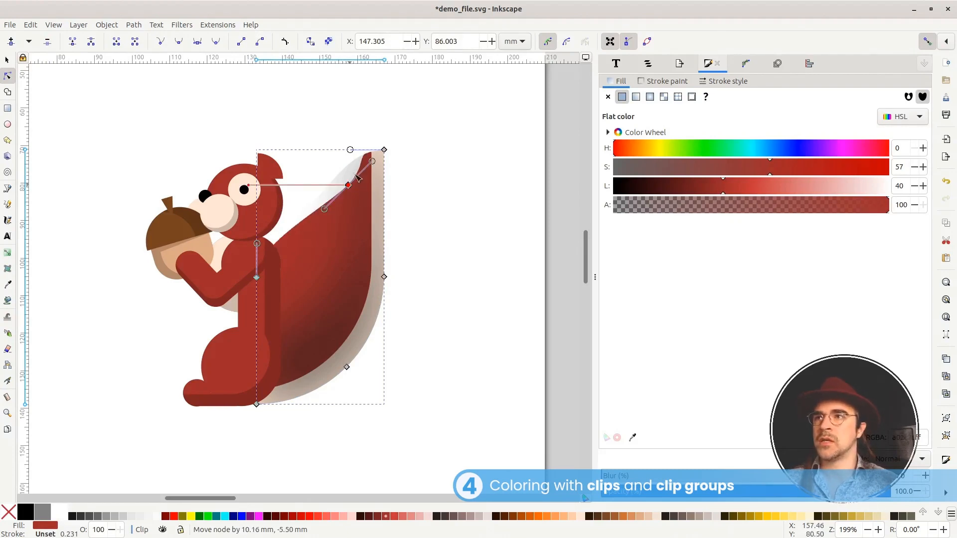
{"action": "left_click_drag", "start_coordinate": [340, 240], "coordinate": [338, 242]}
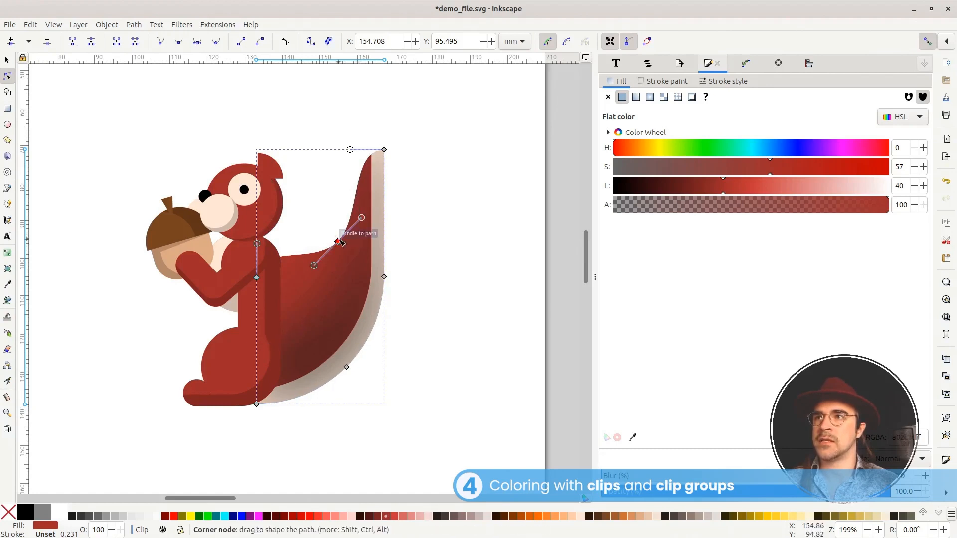
{"action": "mouse_move", "coordinate": [339, 243]}
{"action": "left_mouse_down"}
{"action": "mouse_move", "coordinate": [306, 196]}
{"action": "mouse_move", "coordinate": [279, 252]}
{"action": "mouse_move", "coordinate": [344, 252]}
{"action": "left_mouse_up"}
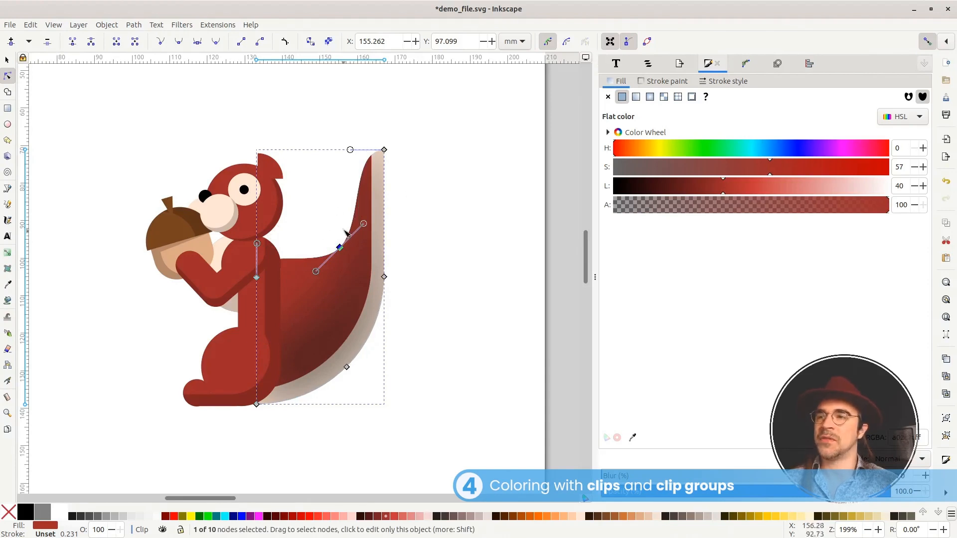
{"action": "left_click_drag", "start_coordinate": [339, 248], "coordinate": [318, 198]}
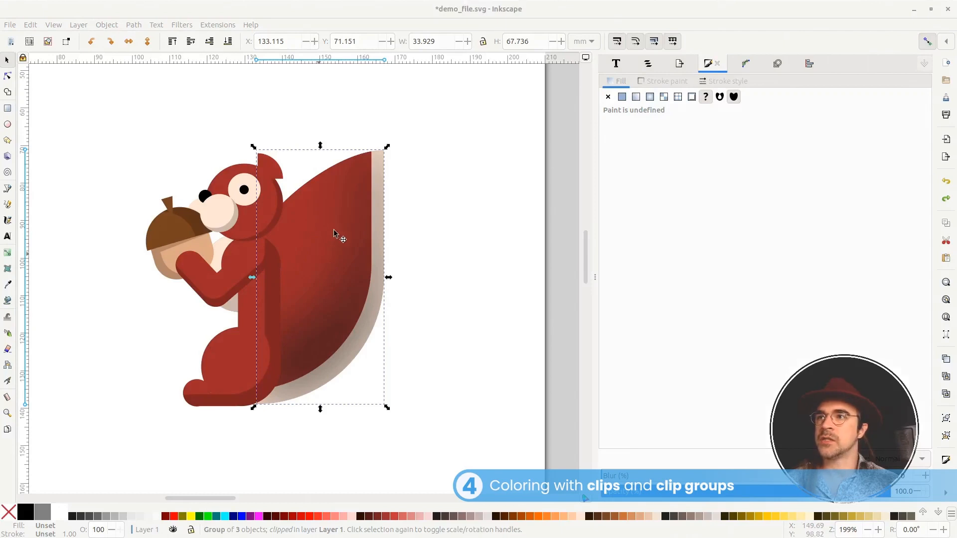
Enter the tail's clip group and draw a pale pink ellipse about 26.7 mm wide and 35.4 mm high over the tail's upper inner part.
{"action": "left_click", "coordinate": [305, 270]}
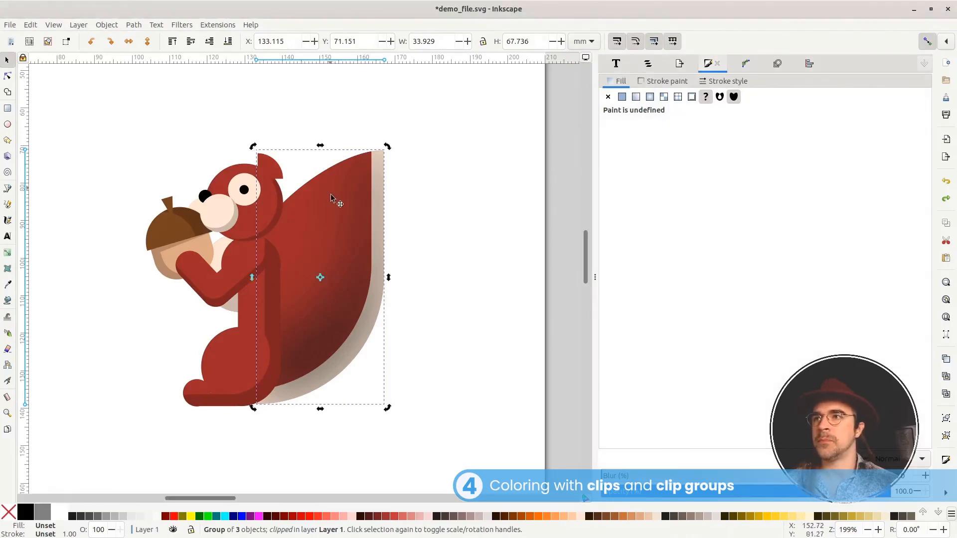
{"action": "left_click", "coordinate": [7, 124]}
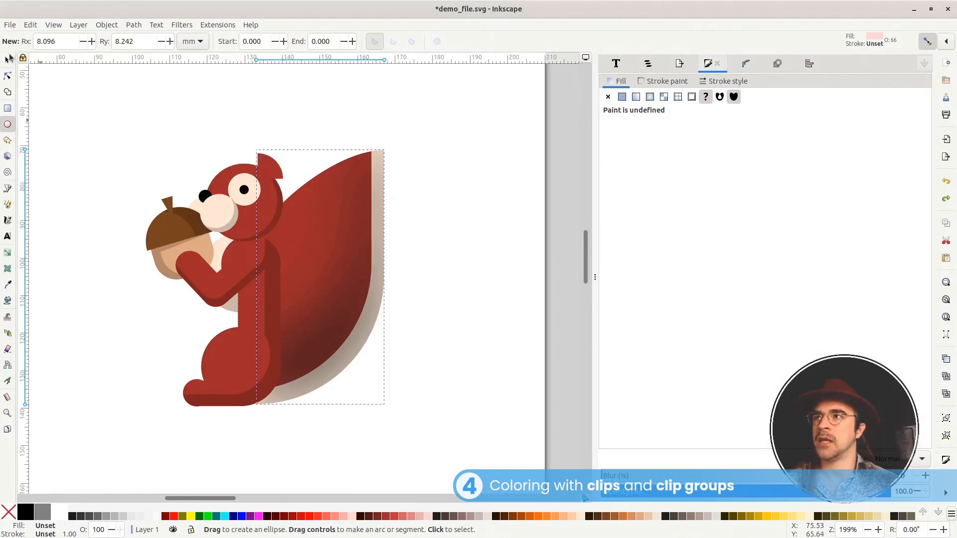
{"action": "left_click", "coordinate": [7, 60]}
{"action": "key", "text": "Escape"}
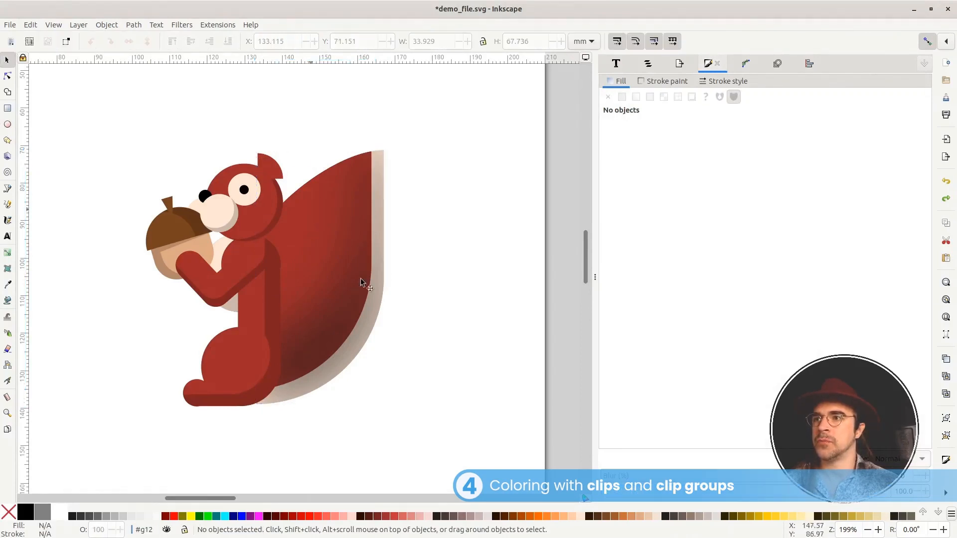
{"action": "left_click", "coordinate": [7, 127]}
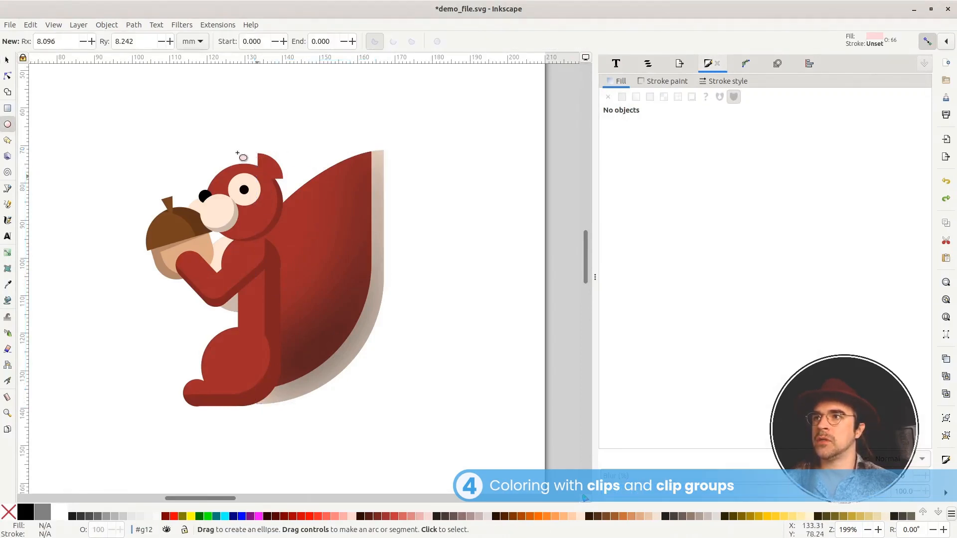
{"action": "left_click_drag", "start_coordinate": [239, 150], "coordinate": [332, 276]}
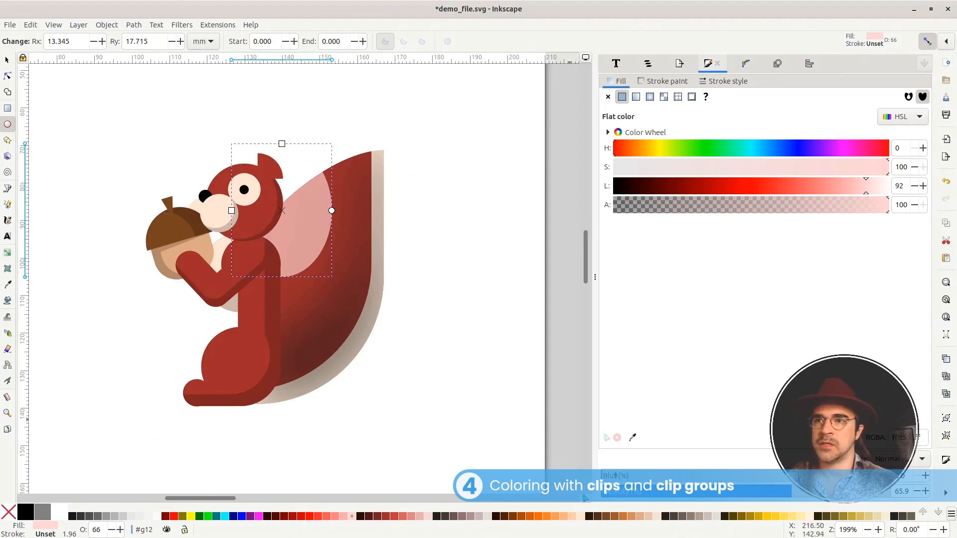
Blur the pale pink ellipse into a soft highlight on the tail and deselect it.
{"action": "left_click_drag", "start_coordinate": [608, 477], "coordinate": [790, 477]}
{"action": "left_click", "coordinate": [7, 59]}
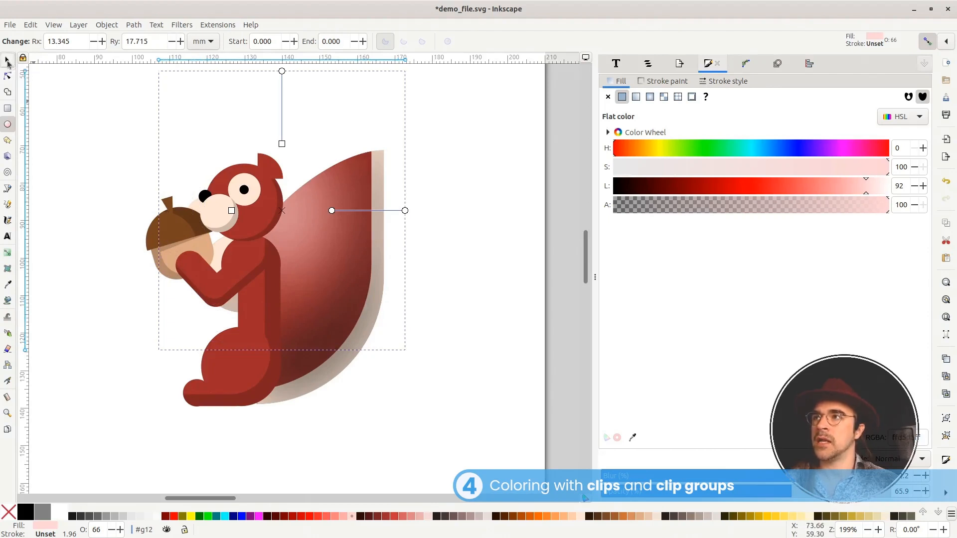
{"action": "key", "text": "Escape"}
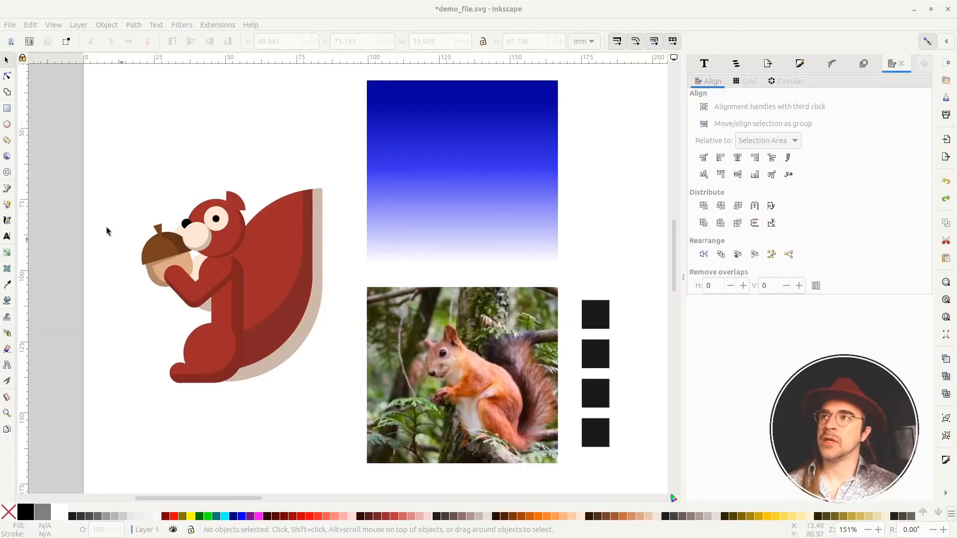
Select the tail's red base shape and sample blues from the gradient rectangle as its fill with the eyedropper.
{"action": "left_click", "coordinate": [9, 286]}
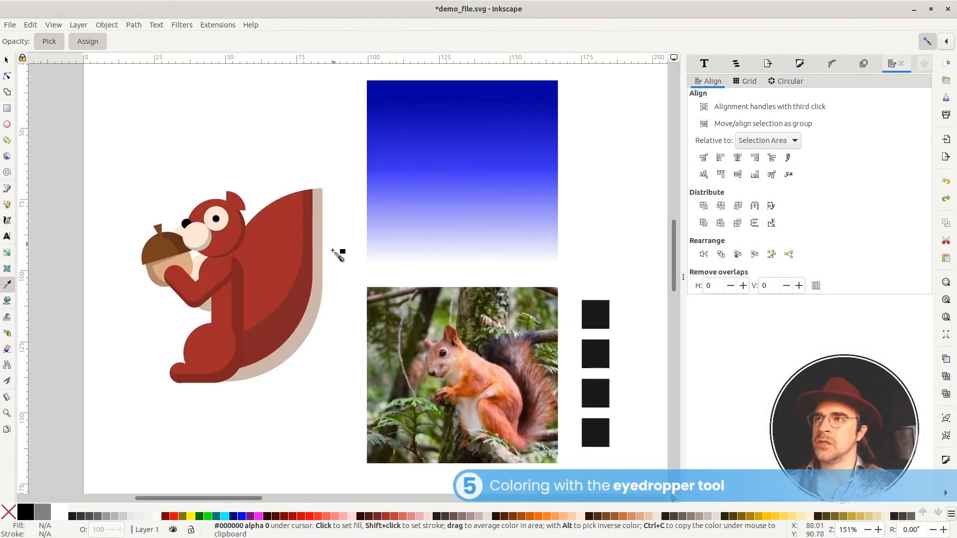
{"action": "left_click", "coordinate": [10, 63]}
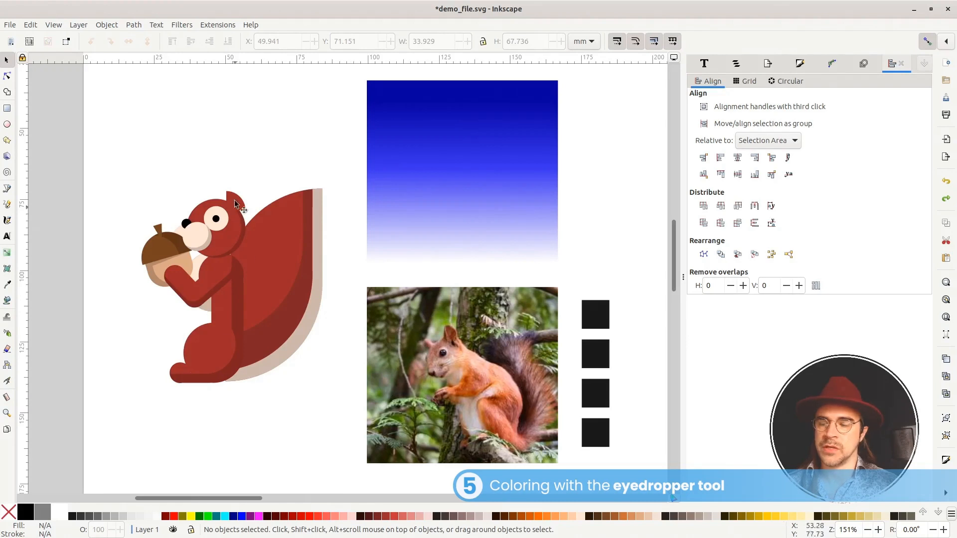
{"action": "left_click", "coordinate": [281, 255]}
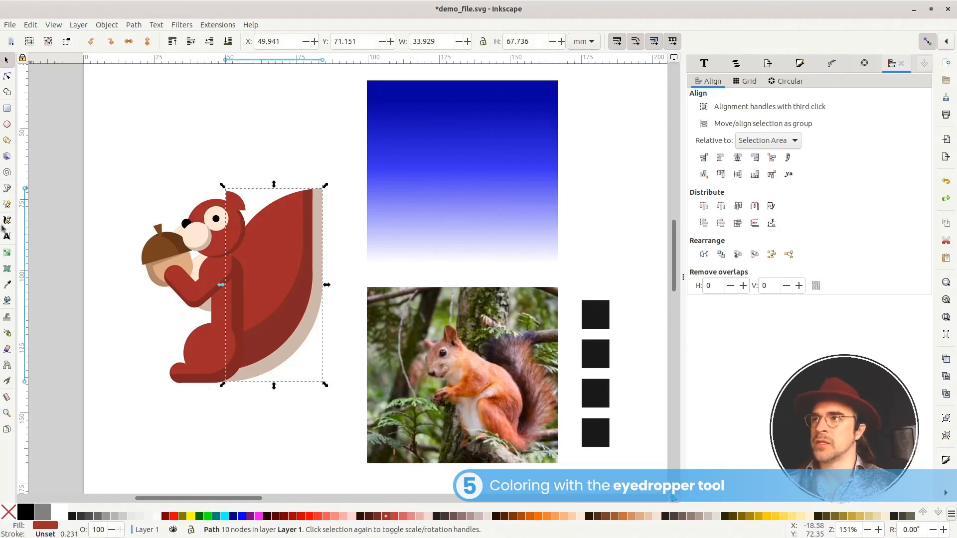
{"action": "left_click", "coordinate": [8, 288]}
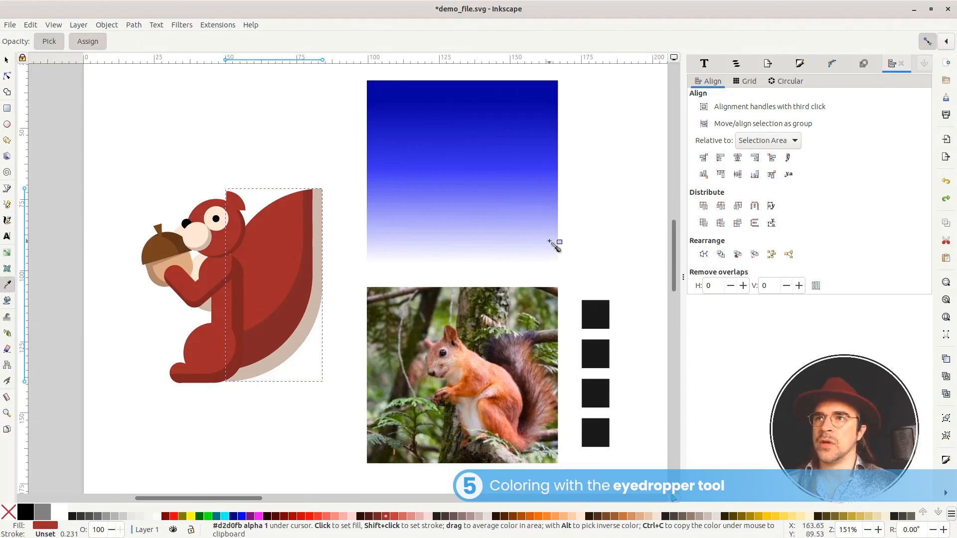
{"action": "left_click_drag", "start_coordinate": [553, 246], "coordinate": [555, 152]}
{"action": "left_click", "coordinate": [550, 147]}
{"action": "left_click", "coordinate": [484, 128]}
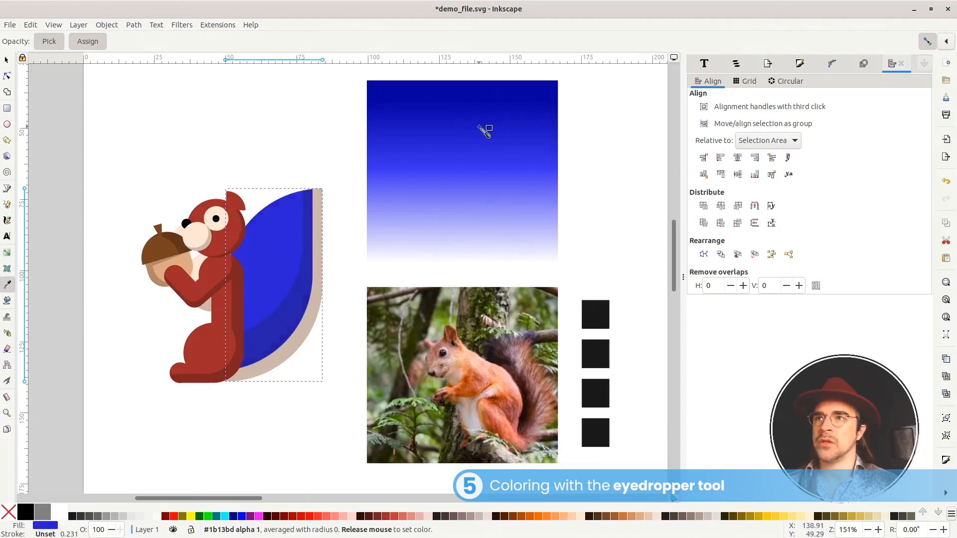
Sample a muted green from the photo's foliage as the tail's fill.
{"action": "left_click", "coordinate": [517, 320]}
{"action": "left_click", "coordinate": [418, 408]}
{"action": "left_click", "coordinate": [419, 416]}
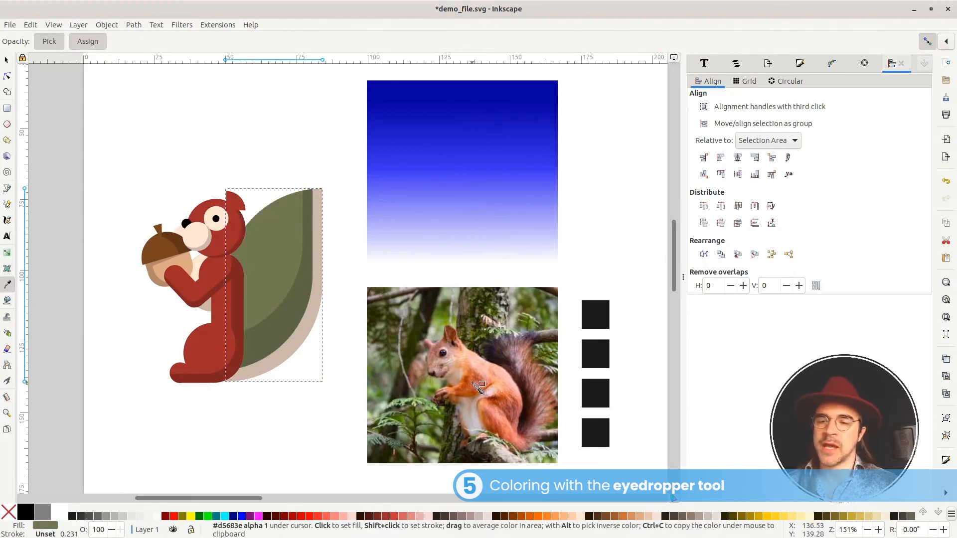
Sample several rust and orange tones from the photographed squirrel's fur as the tail's fill.
{"action": "scroll", "coordinate": [375, 476], "scroll_direction": "up", "scroll_amount": 1, "text": "ctrl"}
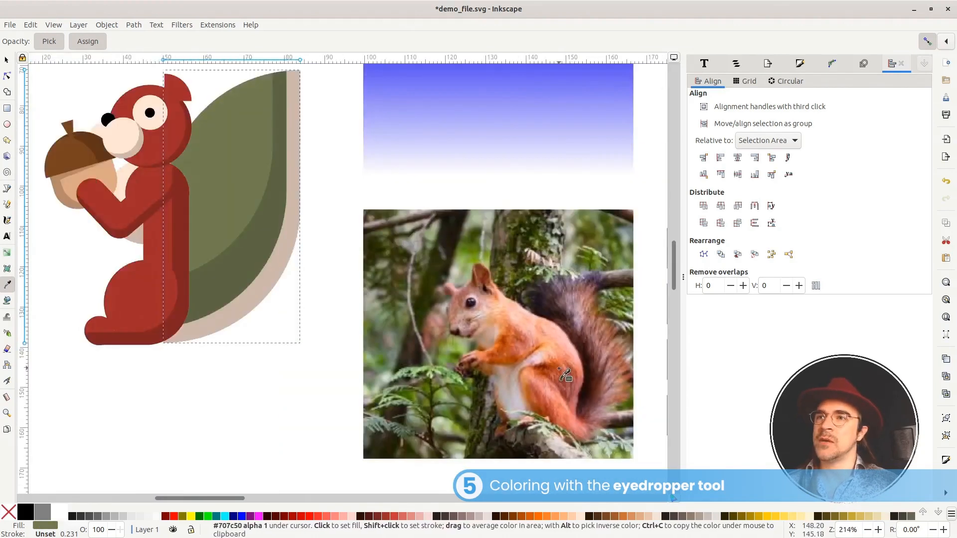
{"action": "left_click", "coordinate": [547, 366]}
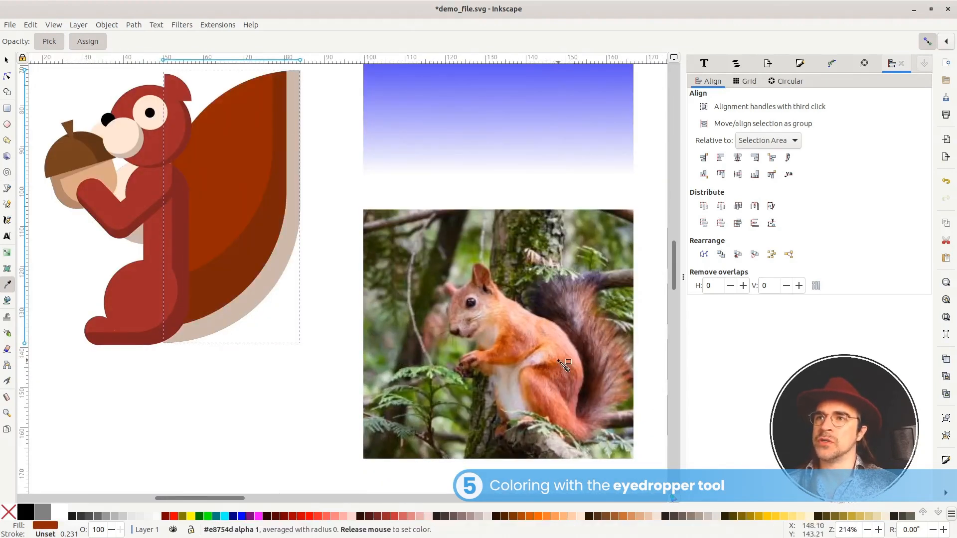
{"action": "left_click", "coordinate": [563, 373]}
{"action": "left_click", "coordinate": [557, 373]}
{"action": "left_click", "coordinate": [557, 375]}
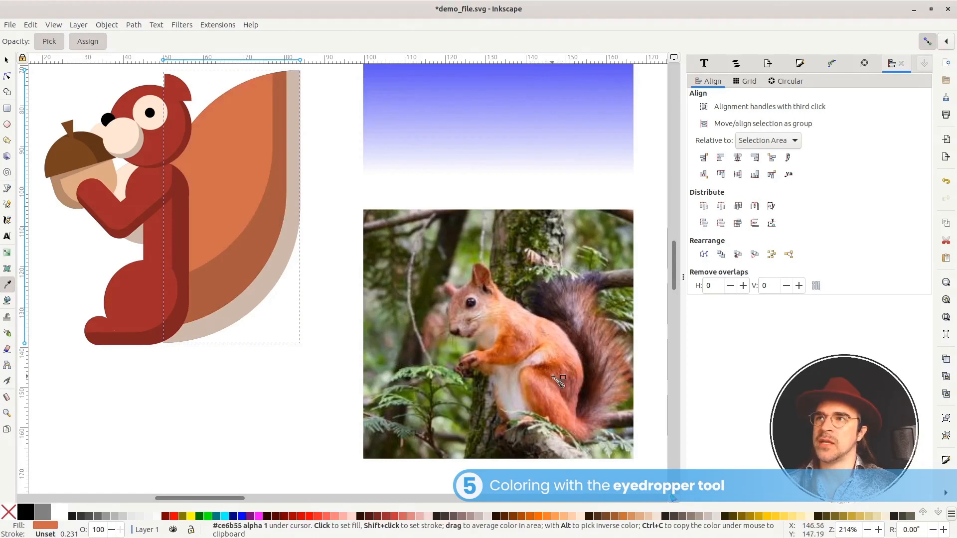
{"action": "left_click", "coordinate": [551, 394]}
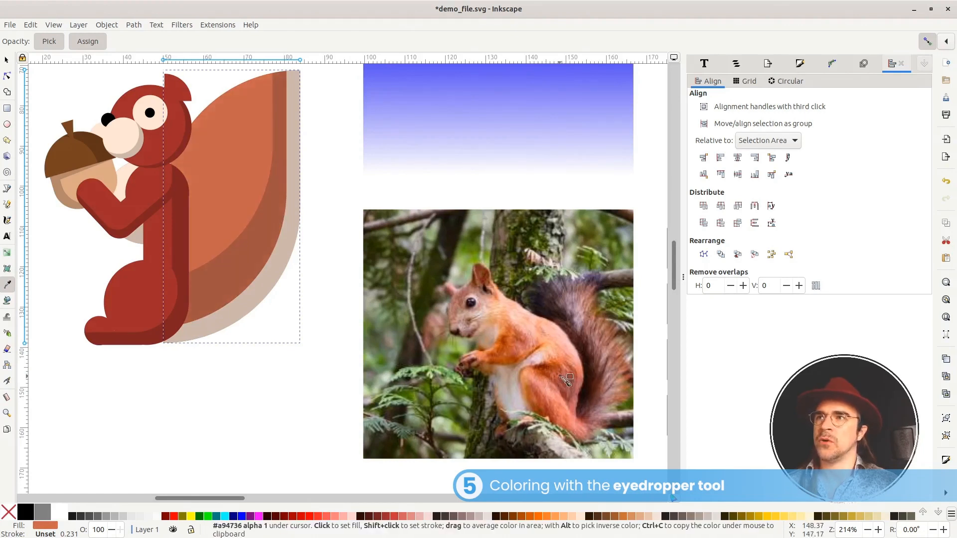
{"action": "left_click", "coordinate": [568, 365]}
{"action": "left_click", "coordinate": [569, 364]}
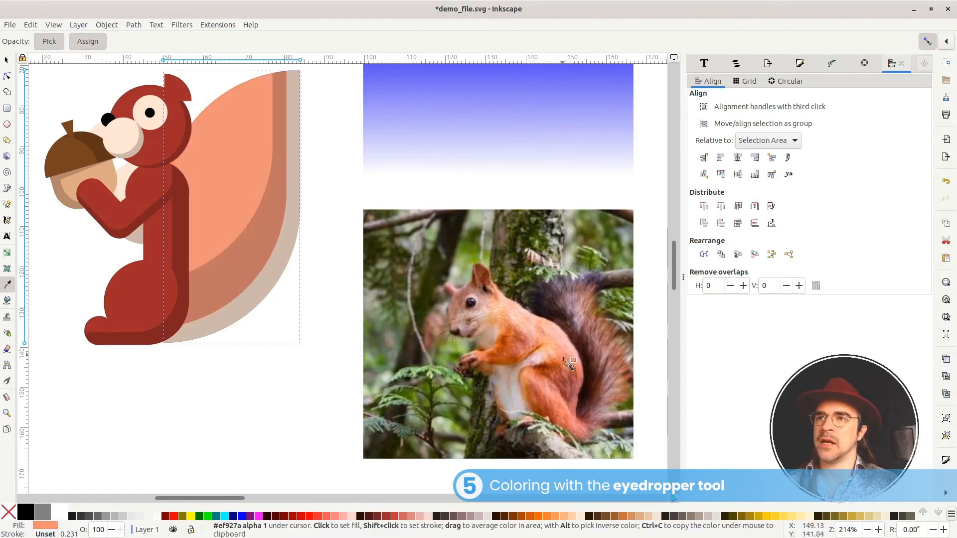
Resample the squirrel's fur and set the tail's fill to the average colour of an area on its flank.
{"action": "left_click", "coordinate": [564, 362]}
{"action": "left_click", "coordinate": [562, 365]}
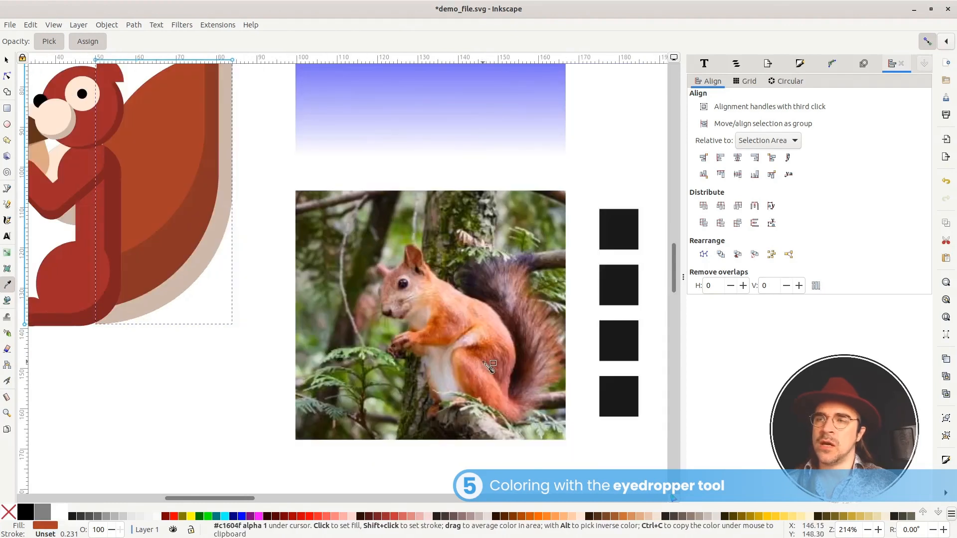
{"action": "left_click_drag", "start_coordinate": [482, 362], "coordinate": [505, 354]}
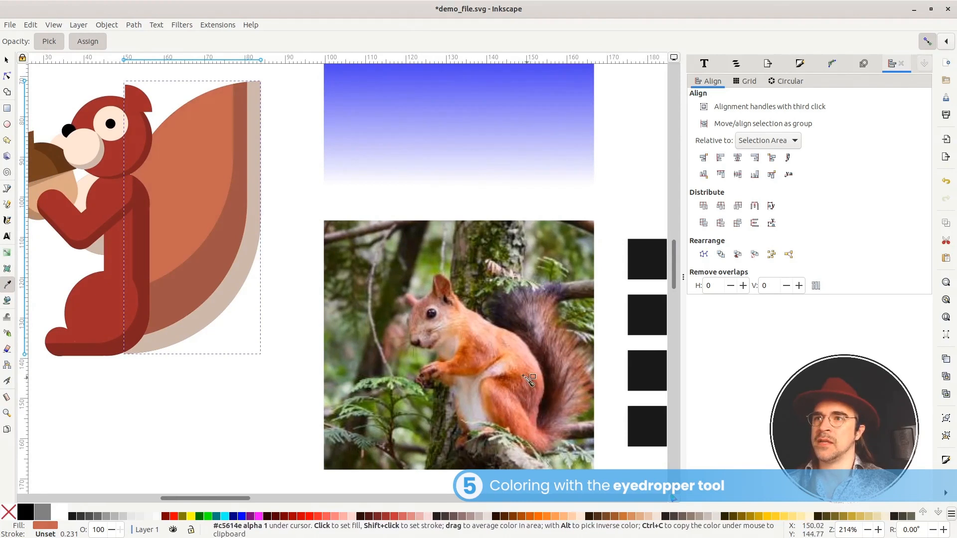
Set the tail's fill to an orange averaged from another small area of the photographed squirrel's flank.
{"action": "left_click_drag", "start_coordinate": [522, 375], "coordinate": [528, 378]}
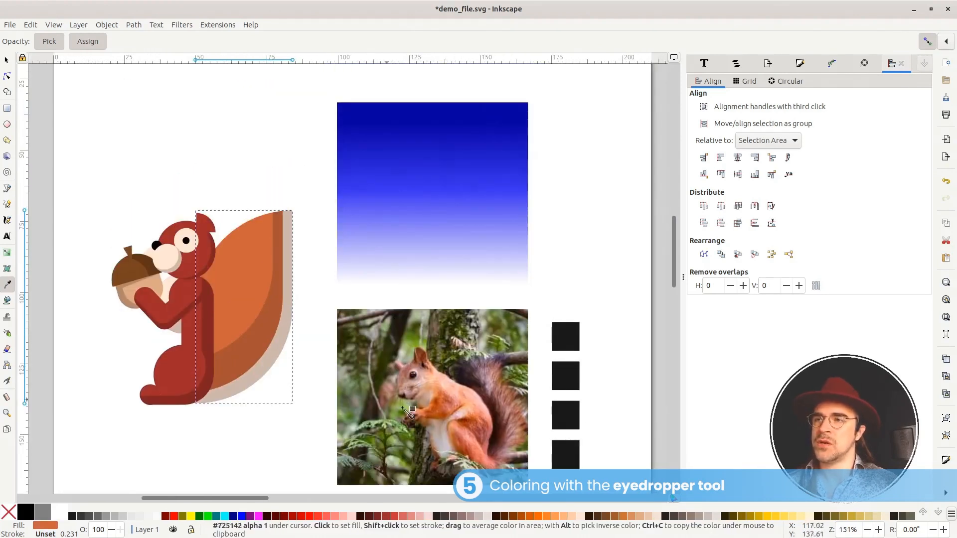
{"action": "left_click_drag", "start_coordinate": [465, 434], "coordinate": [424, 376]}
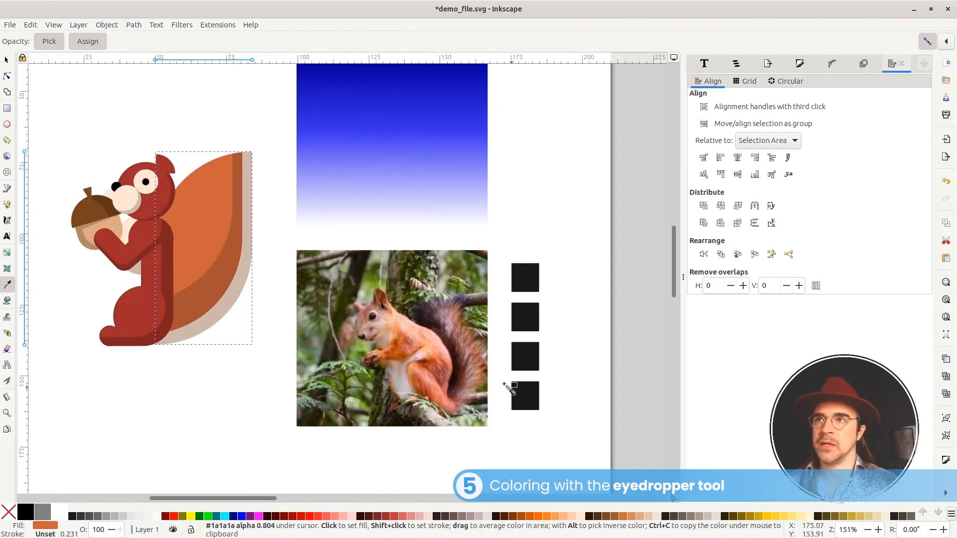
{"action": "left_click_drag", "start_coordinate": [498, 381], "coordinate": [474, 365]}
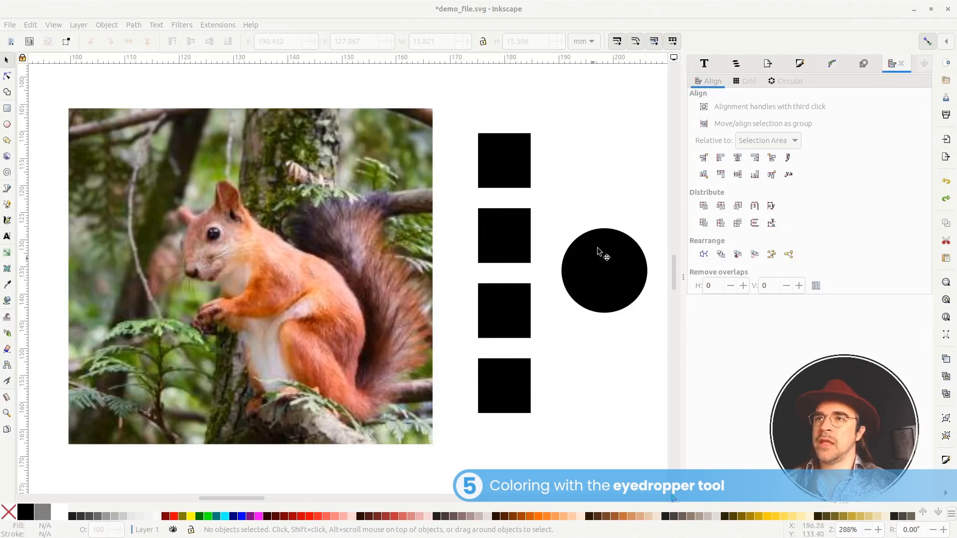
Select the black circle beside the photo and set its fill to an average orange sampled from the photographed squirrel's shoulder.
{"action": "left_click", "coordinate": [585, 252]}
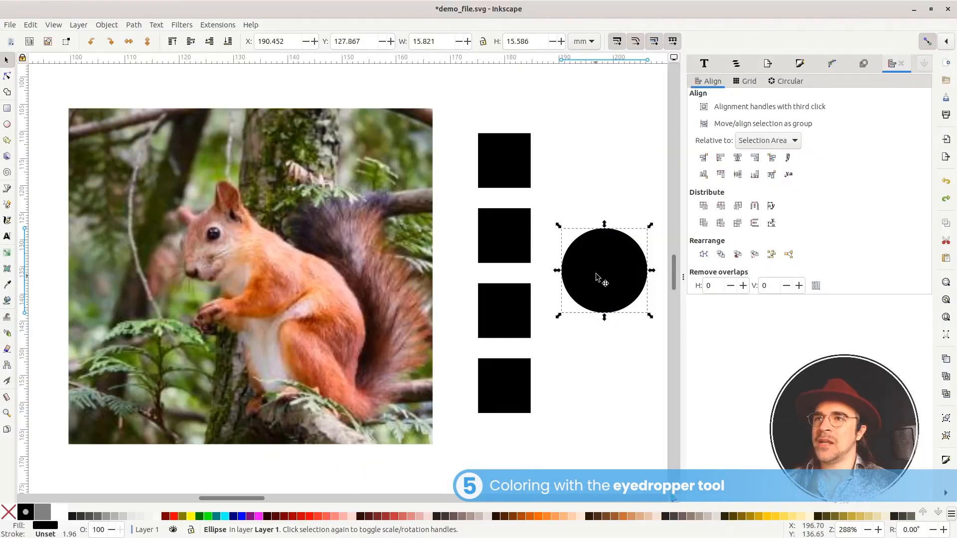
{"action": "left_click", "coordinate": [7, 285]}
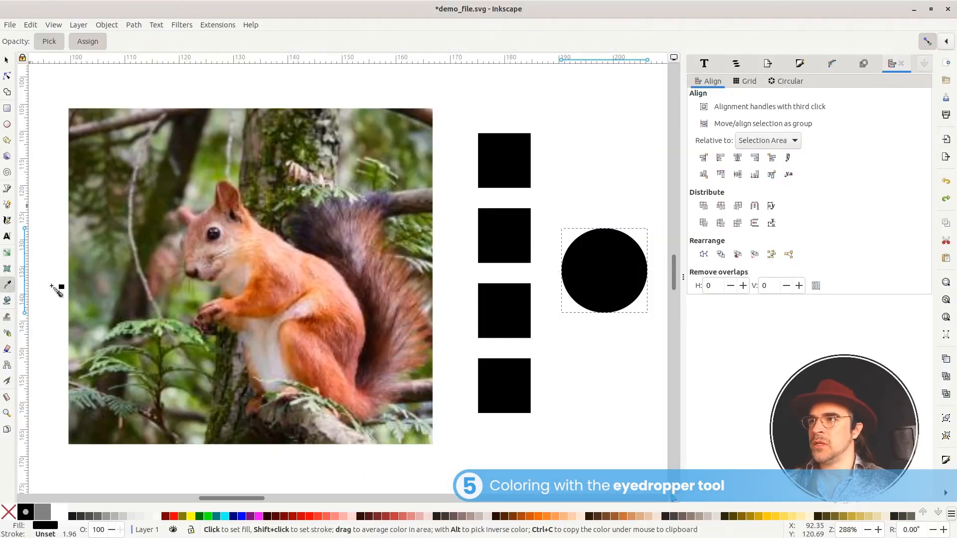
{"action": "left_click_drag", "start_coordinate": [274, 289], "coordinate": [286, 285]}
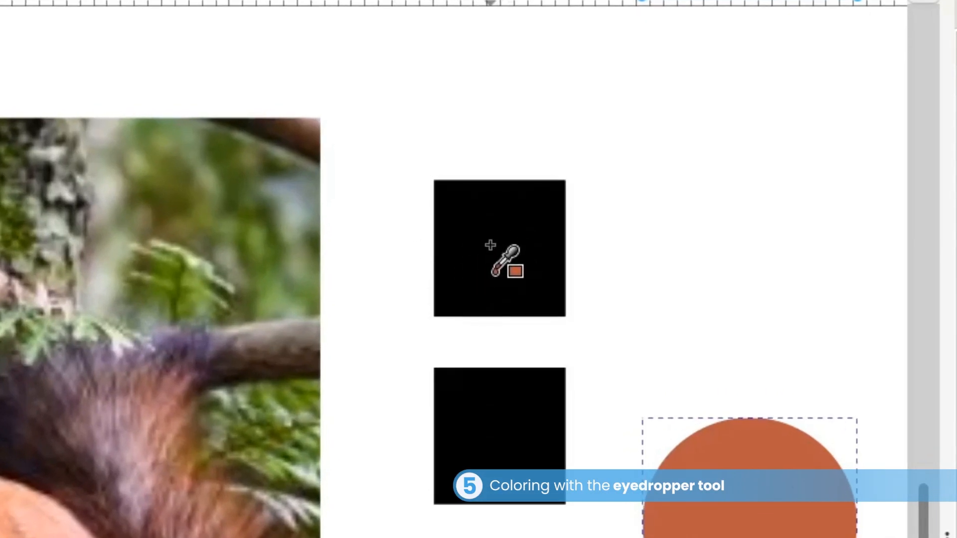
Apply the circle's sampled orange to all four black squares with the eyedropper.
{"action": "left_click", "coordinate": [493, 246]}
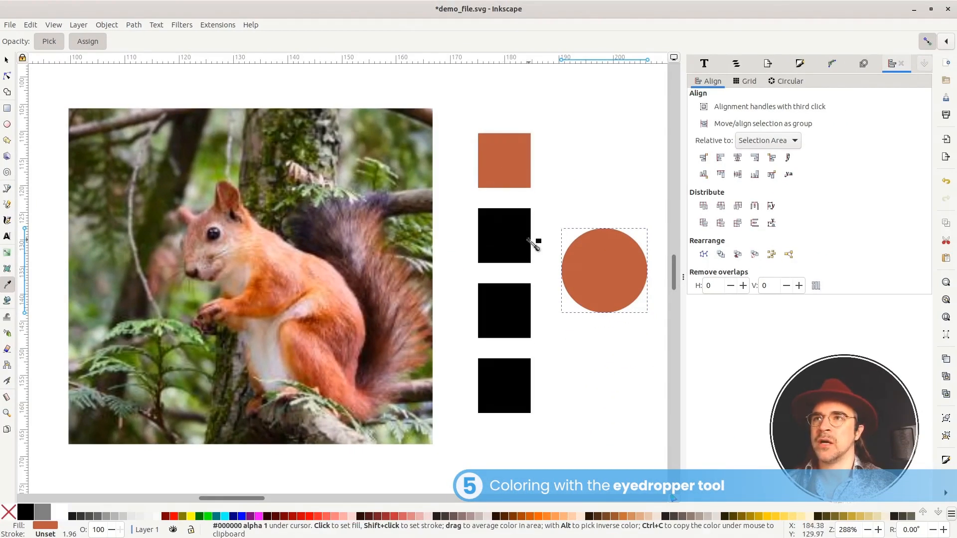
{"action": "left_click", "coordinate": [500, 235]}
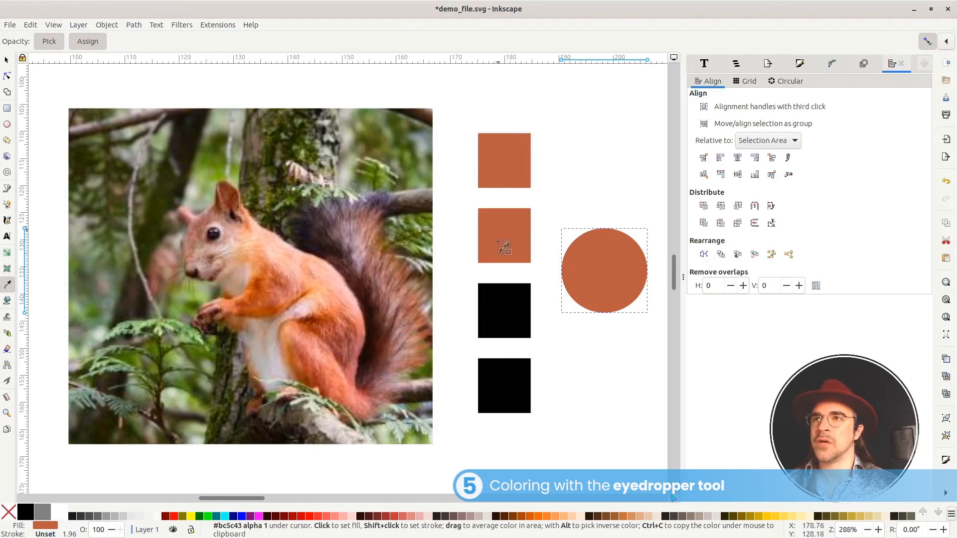
{"action": "left_click", "coordinate": [512, 323]}
{"action": "left_click", "coordinate": [509, 370]}
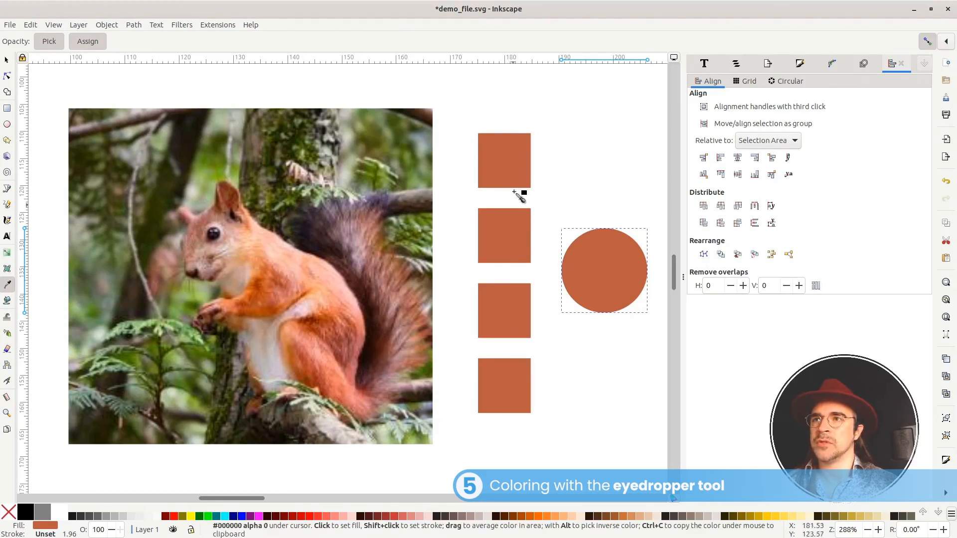
Sample dark and reddish fur tones for the circle, and put a muted red in the second square.
{"action": "left_click", "coordinate": [319, 239]}
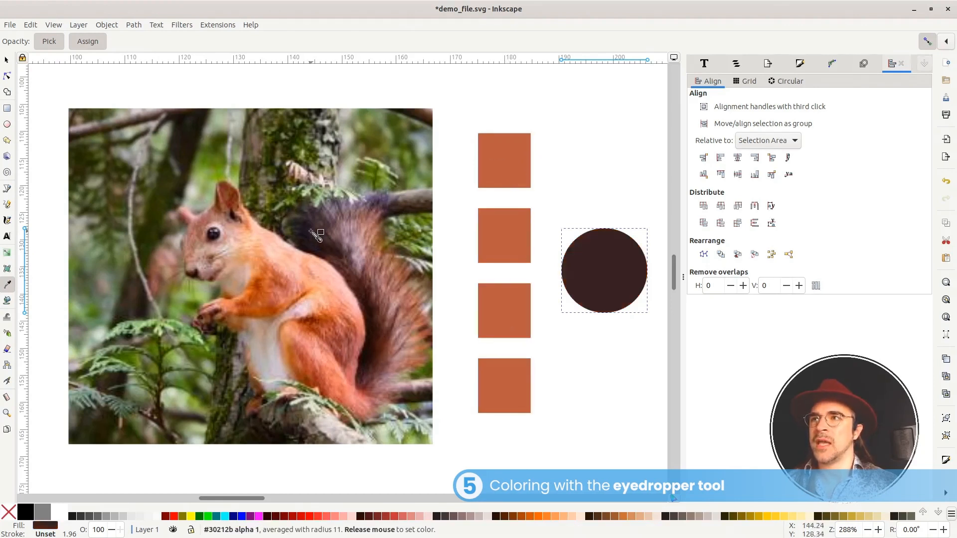
{"action": "left_click_drag", "start_coordinate": [325, 333], "coordinate": [334, 336]}
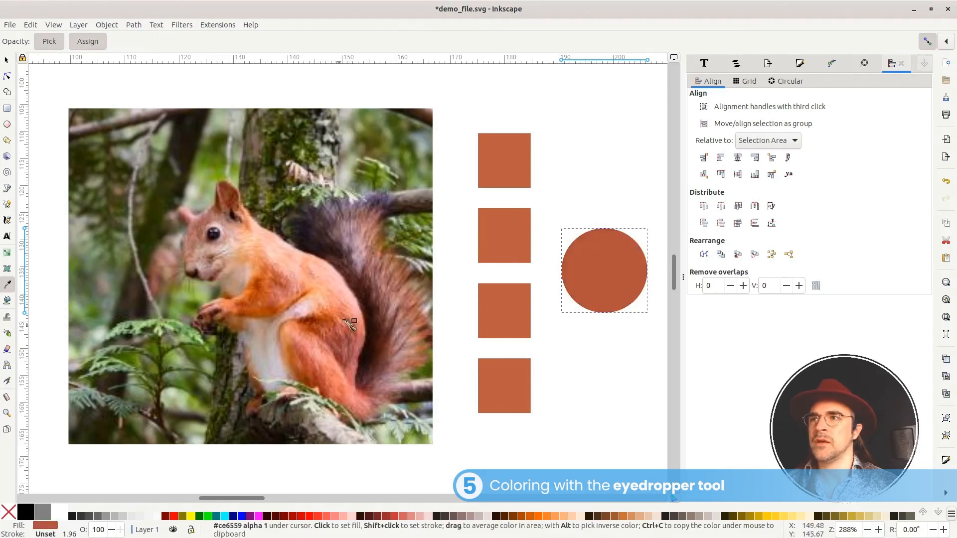
{"action": "left_click", "coordinate": [340, 344]}
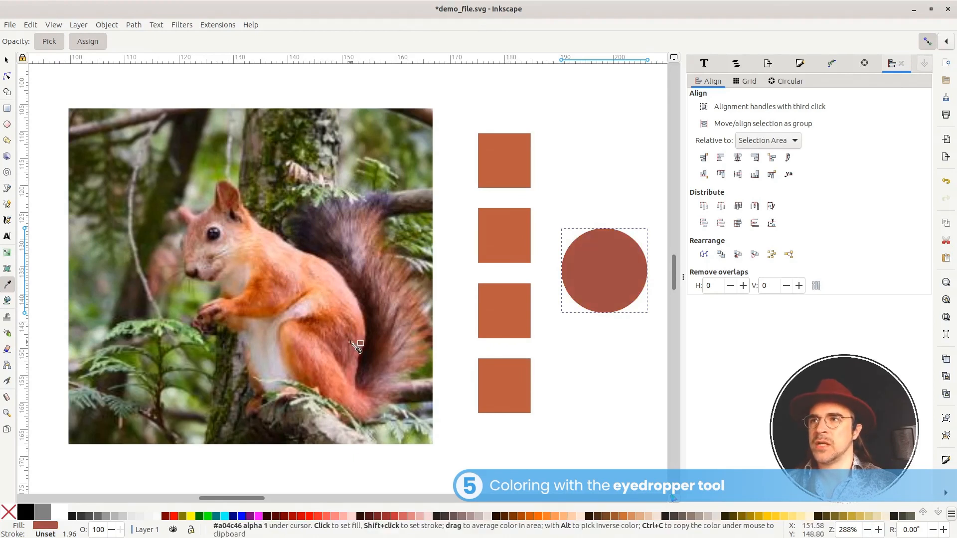
{"action": "left_click", "coordinate": [519, 239]}
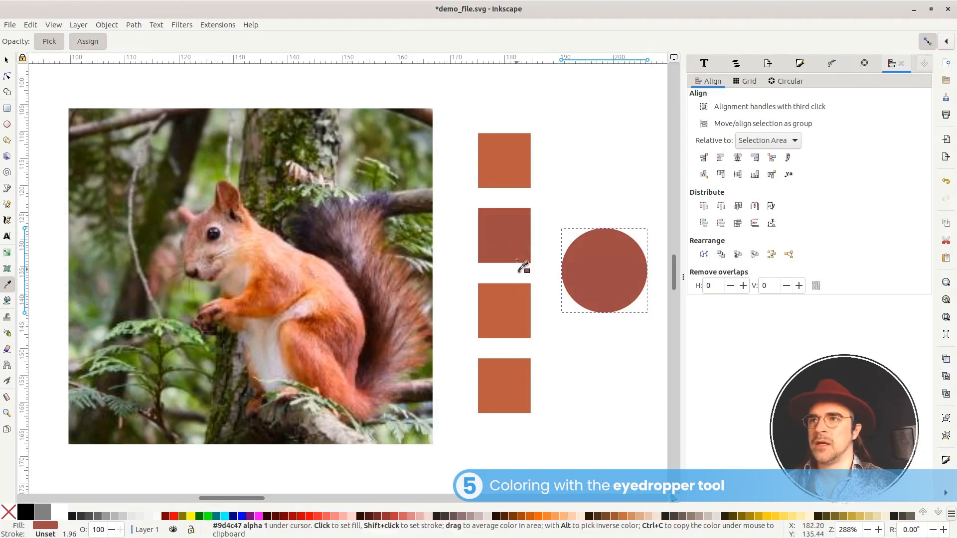
Sample a dark reddish brown from the photographed squirrel's tail for the circle and copy it to the second square.
{"action": "left_click", "coordinate": [369, 360]}
{"action": "left_click", "coordinate": [369, 359]}
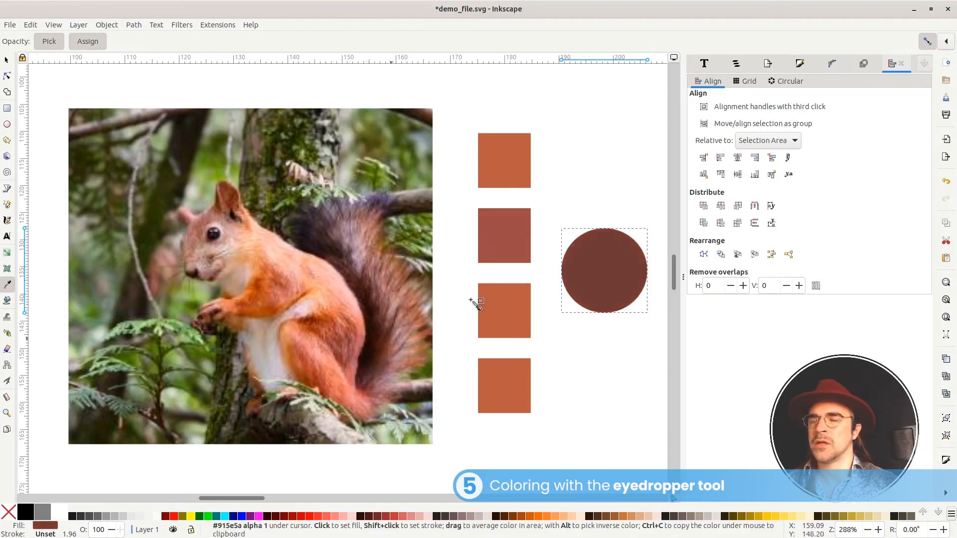
{"action": "left_click", "coordinate": [502, 232], "text": "ctrl"}
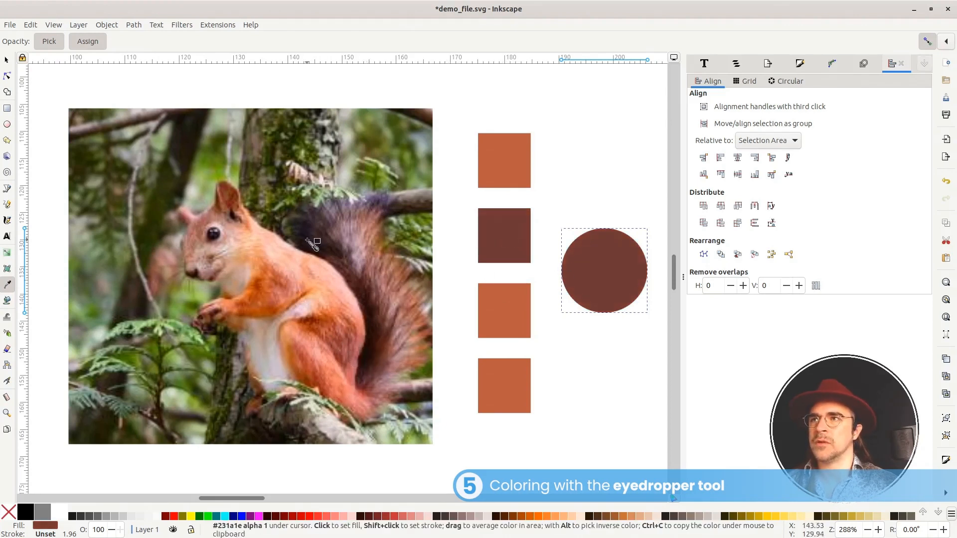
Fill the third square with a dark brown averaged from the photographed tail and the fourth with a green from the foliage.
{"action": "left_click_drag", "start_coordinate": [308, 239], "coordinate": [325, 238]}
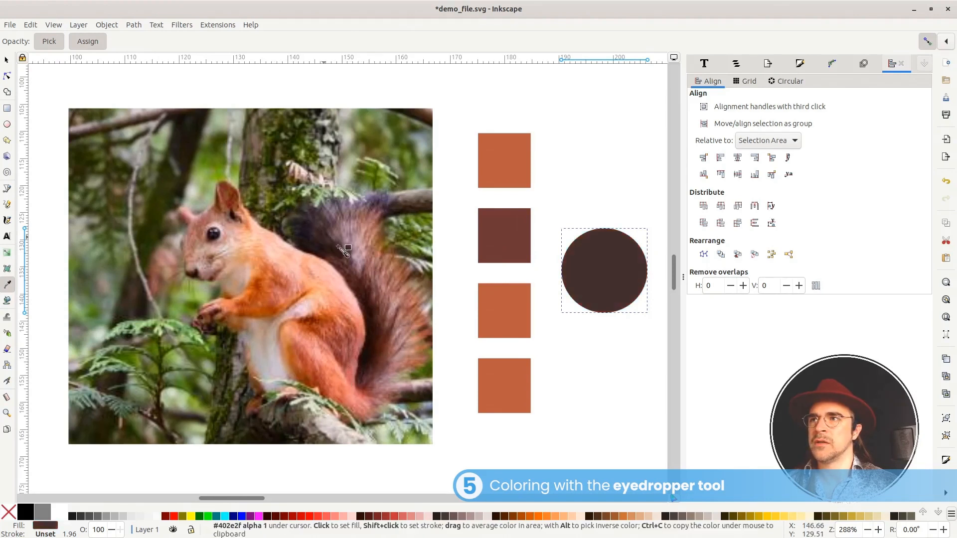
{"action": "left_click", "coordinate": [505, 327], "text": "ctrl"}
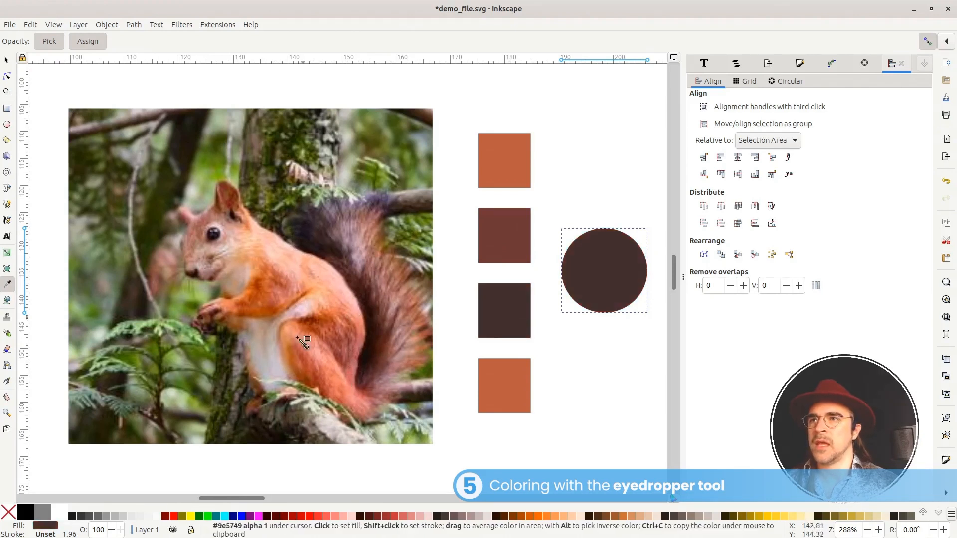
{"action": "left_click", "coordinate": [176, 351]}
{"action": "left_click", "coordinate": [525, 400], "text": "ctrl"}
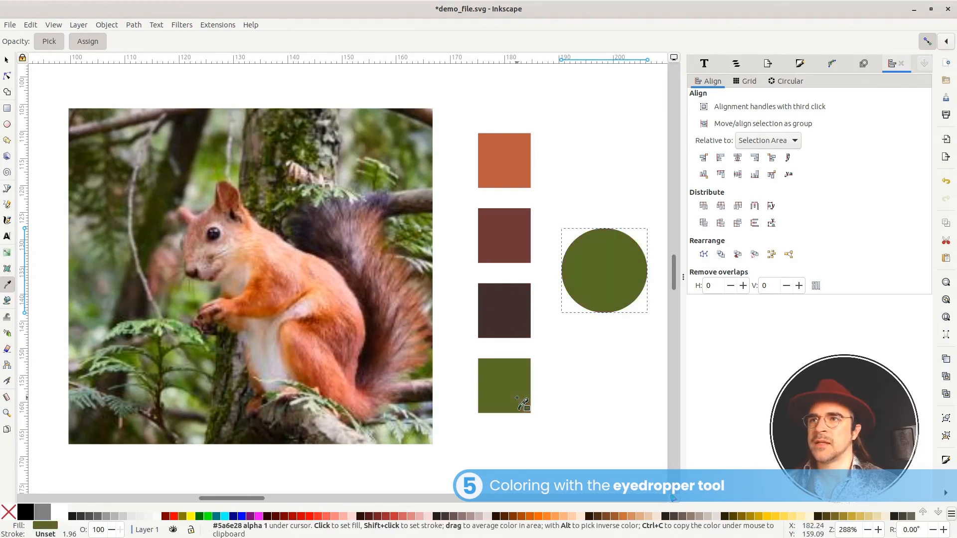
Sample a pinkish red from the photographed squirrel's tail as the circle's fill.
{"action": "scroll", "coordinate": [432, 282], "scroll_direction": "down", "scroll_amount": 1}
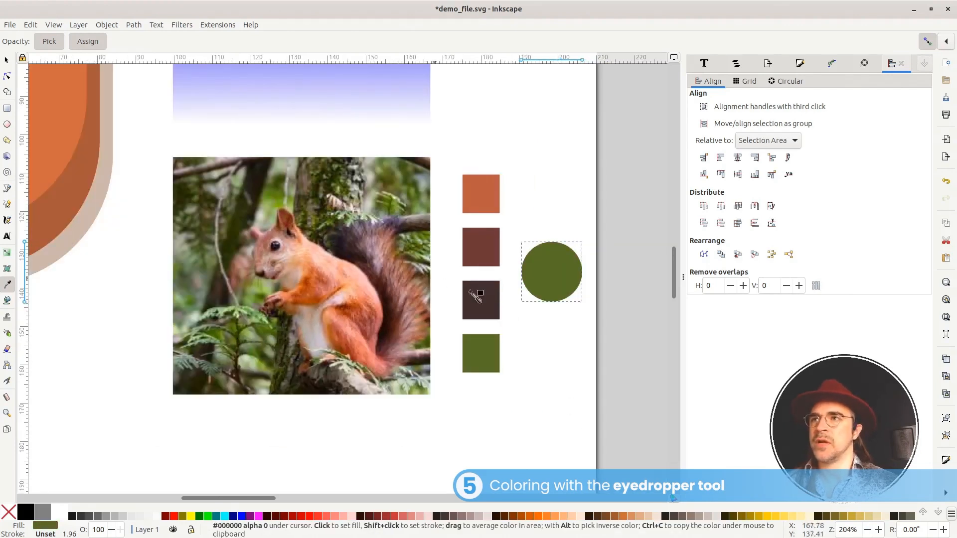
{"action": "scroll", "coordinate": [494, 376], "scroll_direction": "up", "scroll_amount": 2}
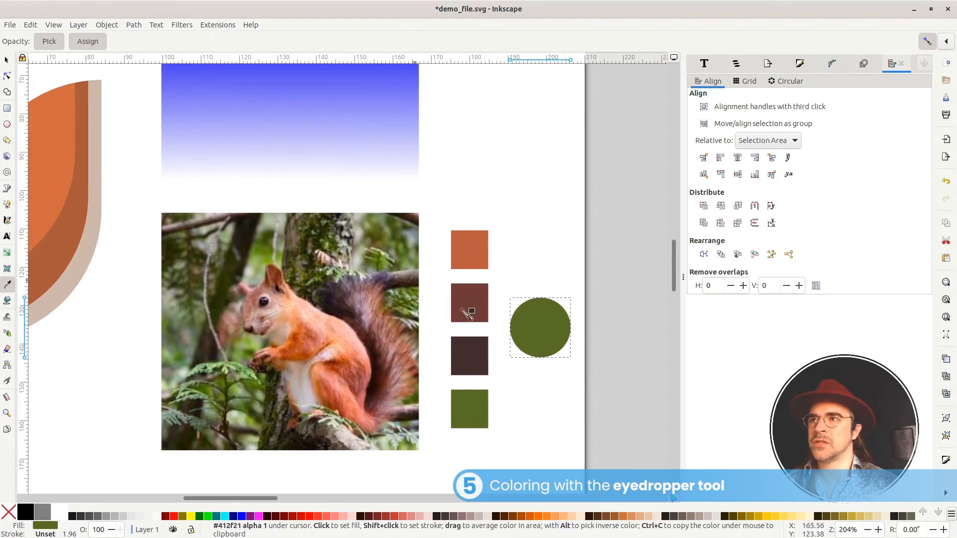
{"action": "scroll", "coordinate": [467, 310], "scroll_direction": "down", "scroll_amount": 2}
{"action": "scroll", "coordinate": [466, 311], "scroll_direction": "right", "scroll_amount": 2}
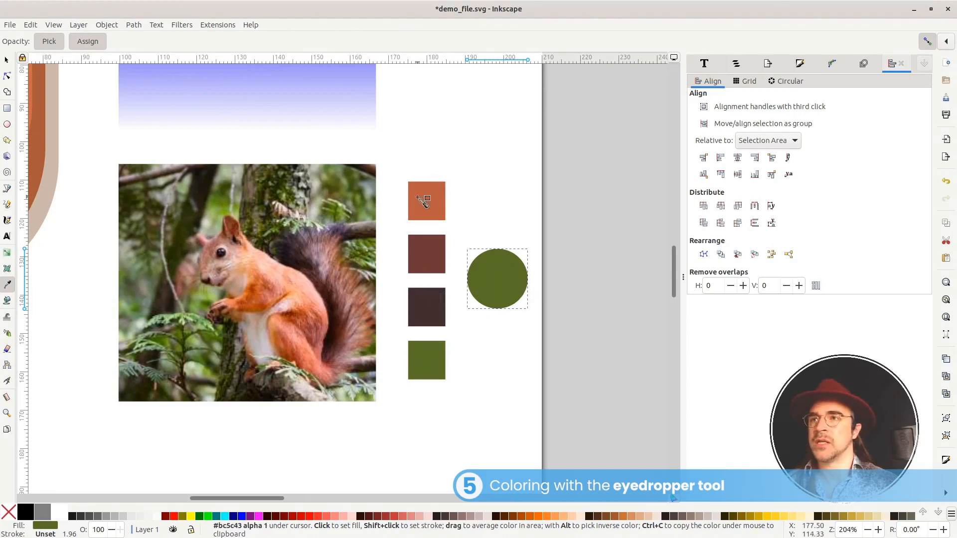
{"action": "left_click_drag", "start_coordinate": [480, 355], "coordinate": [507, 364]}
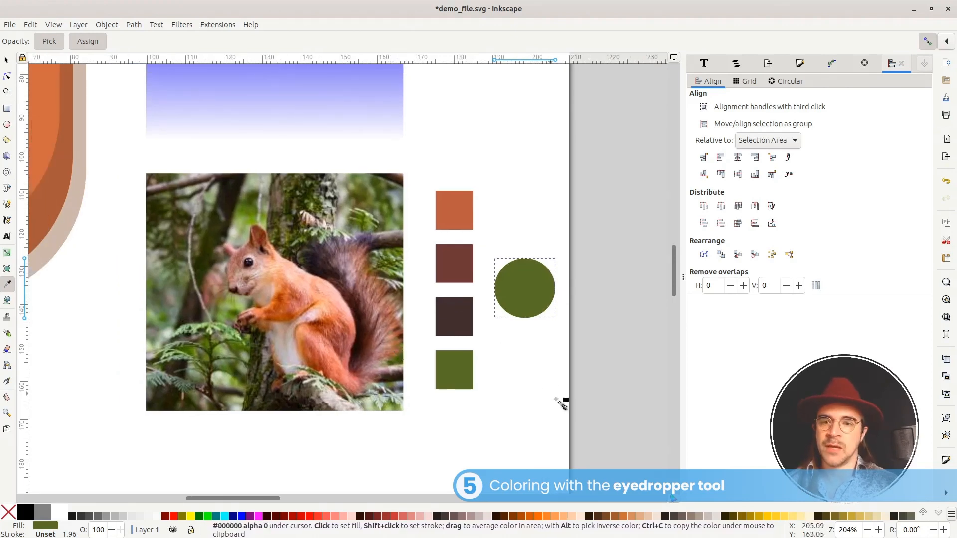
{"action": "left_click", "coordinate": [395, 288]}
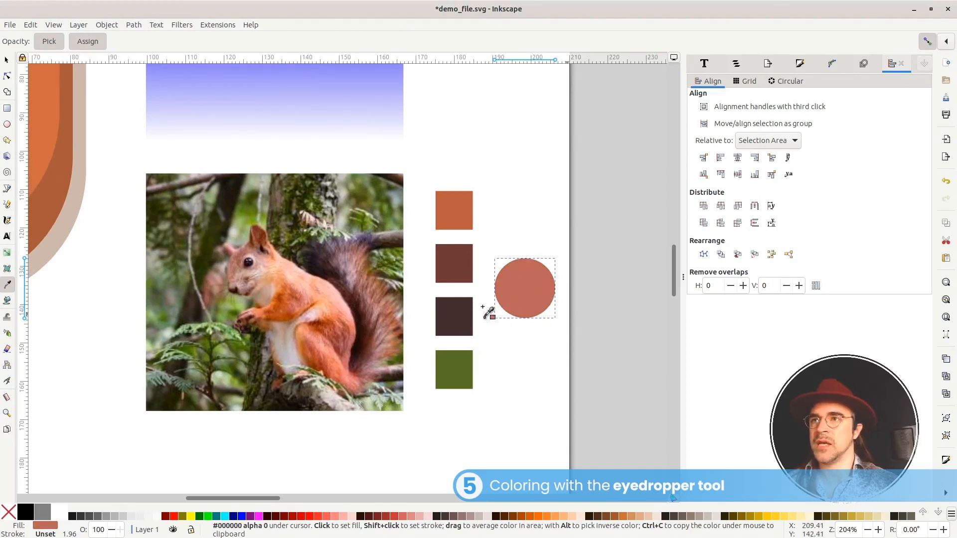
{"action": "scroll", "coordinate": [484, 309], "scroll_direction": "up", "scroll_amount": 1}
{"action": "scroll", "coordinate": [533, 322], "scroll_direction": "left", "scroll_amount": 3}
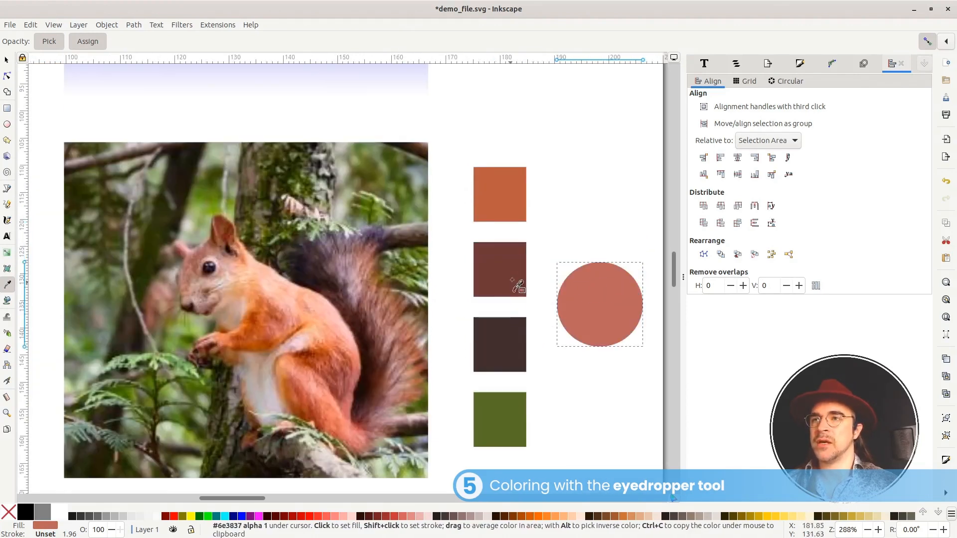
{"action": "scroll", "coordinate": [522, 281], "scroll_direction": "up", "scroll_amount": 2}
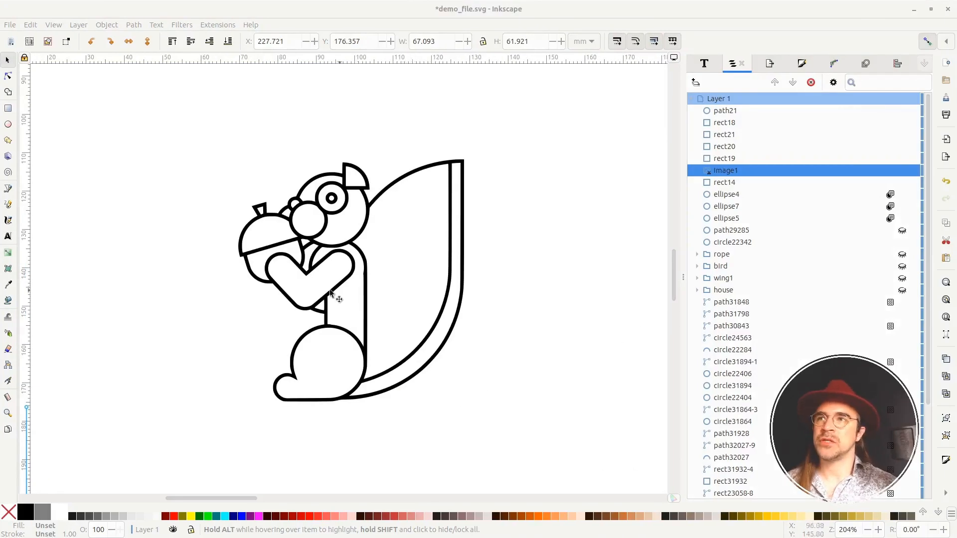
Select the black squirrel outline and display its path nodes around the tail.
{"action": "scroll", "coordinate": [331, 293], "scroll_direction": "up", "scroll_amount": 2}
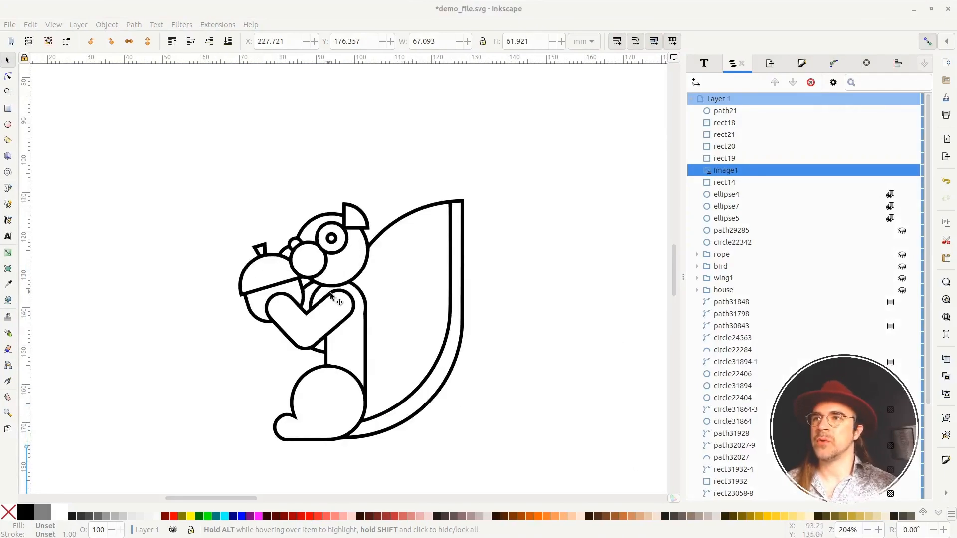
{"action": "left_click", "coordinate": [359, 323]}
{"action": "double_click", "coordinate": [365, 322]}
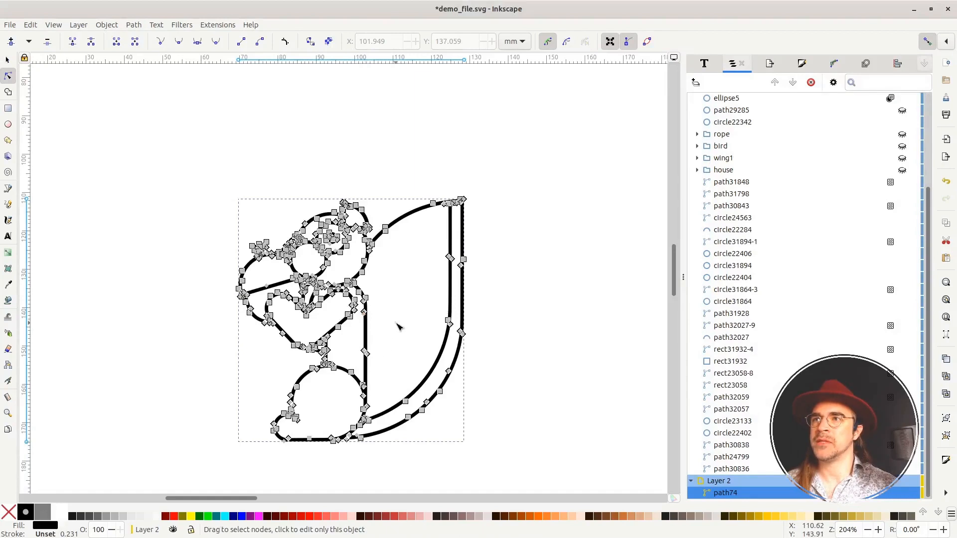
{"action": "scroll", "coordinate": [397, 323], "scroll_direction": "up", "scroll_amount": 2}
{"action": "scroll", "coordinate": [506, 285], "scroll_direction": "up", "scroll_amount": 2}
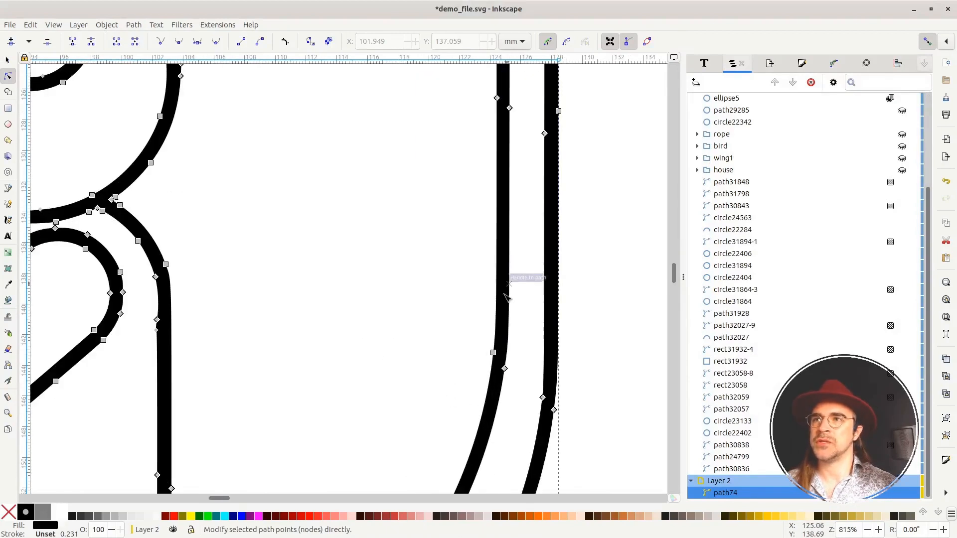
Try moving a node on the tail's inner outline, undo the move and leave node editing.
{"action": "left_click_drag", "start_coordinate": [494, 352], "coordinate": [395, 233]}
{"action": "key", "text": "ctrl+z"}
{"action": "scroll", "coordinate": [354, 292], "scroll_direction": "down", "scroll_amount": 3}
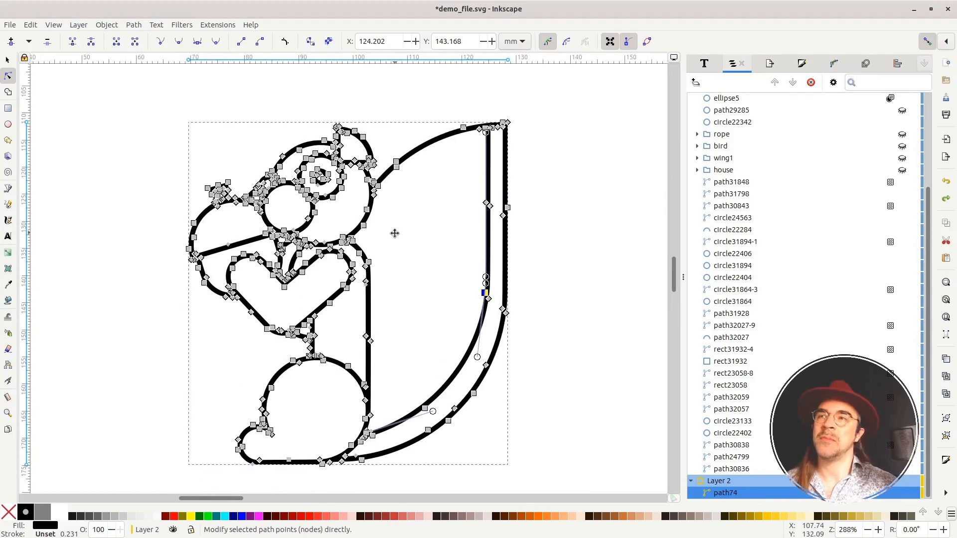
{"action": "scroll", "coordinate": [395, 232], "scroll_direction": "up", "scroll_amount": 2}
{"action": "scroll", "coordinate": [469, 323], "scroll_direction": "down", "scroll_amount": 1}
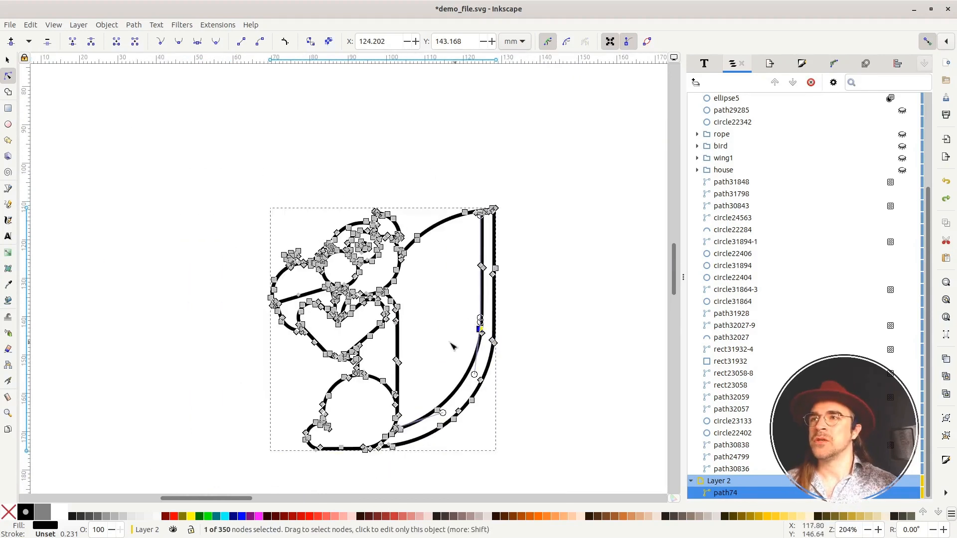
{"action": "mouse_move", "coordinate": [437, 292]}
{"action": "left_mouse_down"}
{"action": "mouse_move", "coordinate": [391, 286]}
{"action": "mouse_move", "coordinate": [398, 272]}
{"action": "mouse_move", "coordinate": [430, 267]}
{"action": "left_mouse_up"}
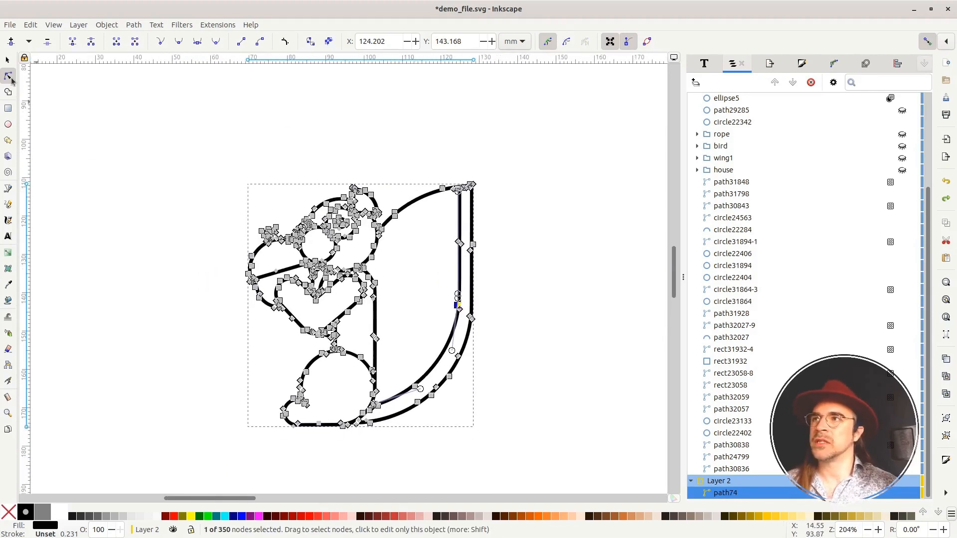
{"action": "key", "text": "s"}
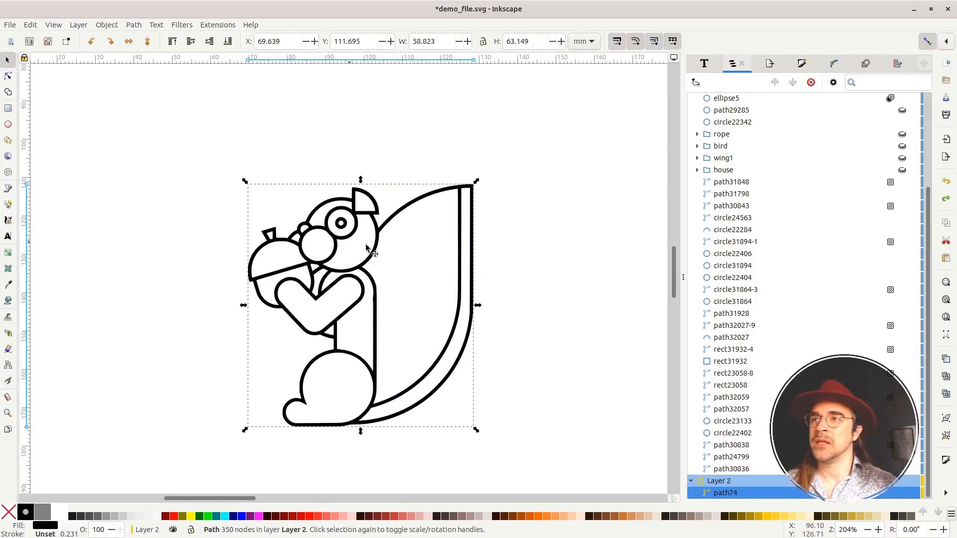
Fill the tail's large inner area with the dark orange using the paint bucket.
{"action": "scroll", "coordinate": [379, 307], "scroll_direction": "up", "scroll_amount": 1}
{"action": "scroll", "coordinate": [431, 299], "scroll_direction": "down", "scroll_amount": 2}
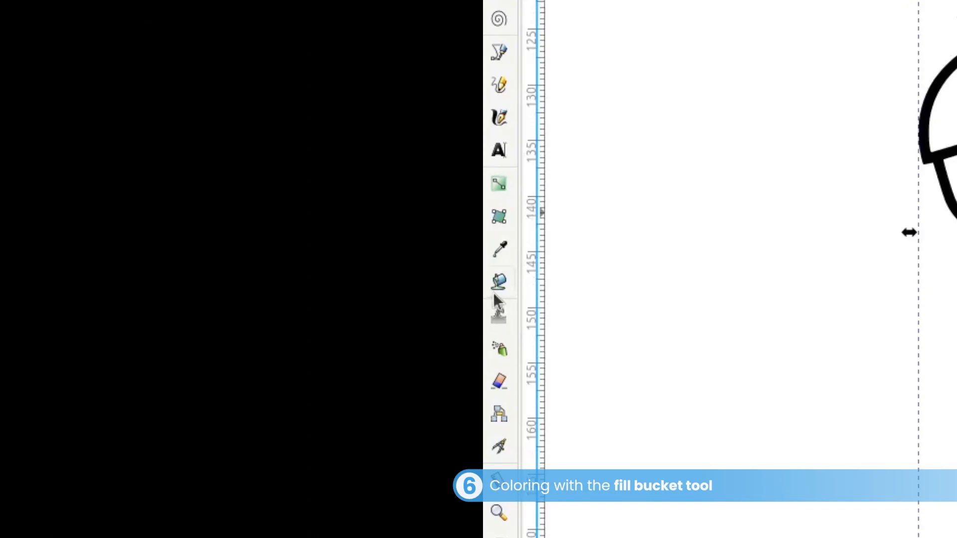
{"action": "left_click", "coordinate": [499, 287]}
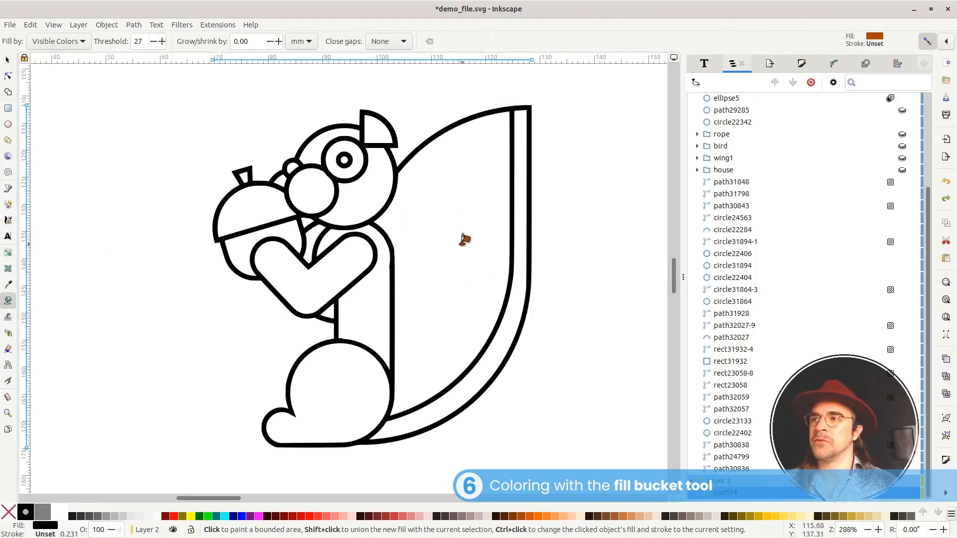
{"action": "left_click", "coordinate": [467, 201]}
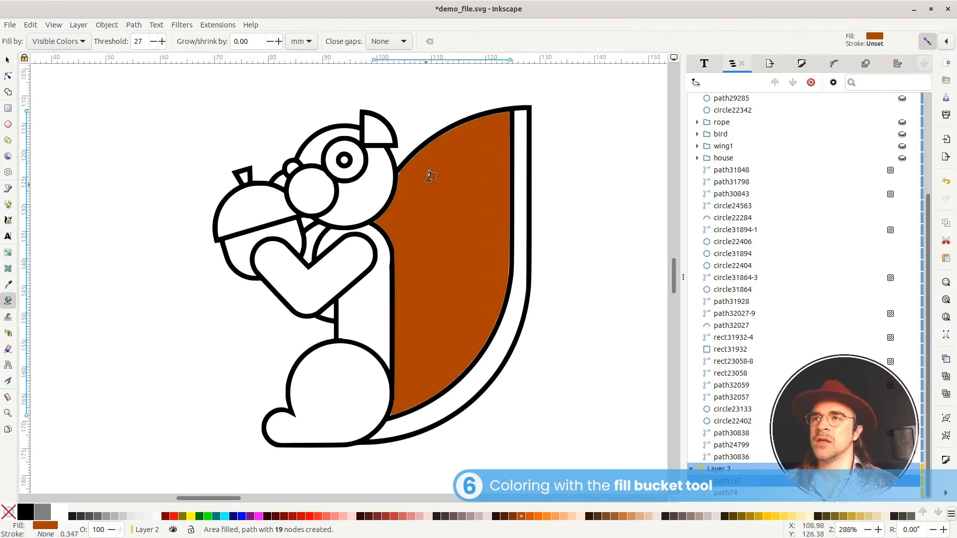
Examine the edge between the tail's orange fill and its black outline up close.
{"action": "scroll", "coordinate": [430, 175], "scroll_direction": "up", "scroll_amount": 4}
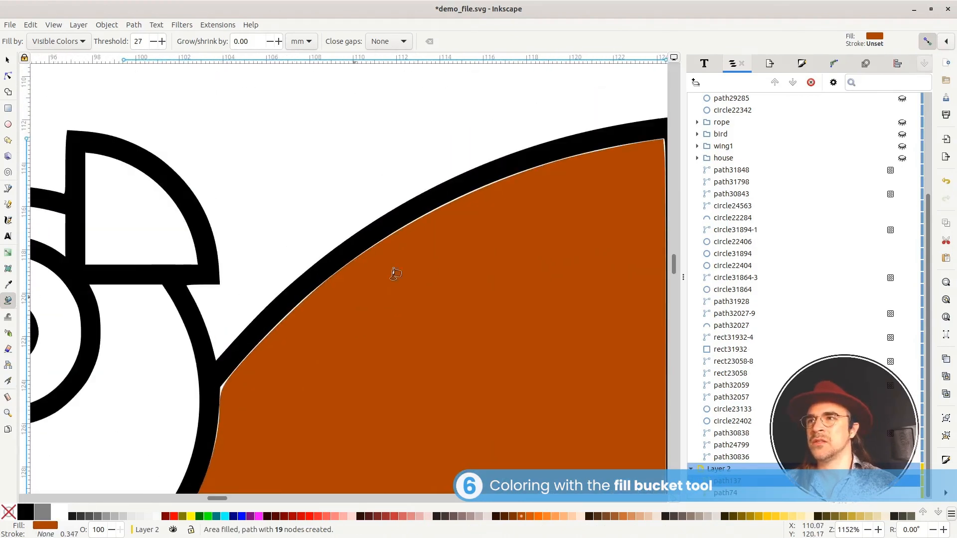
{"action": "scroll", "coordinate": [496, 150], "scroll_direction": "down", "scroll_amount": 3}
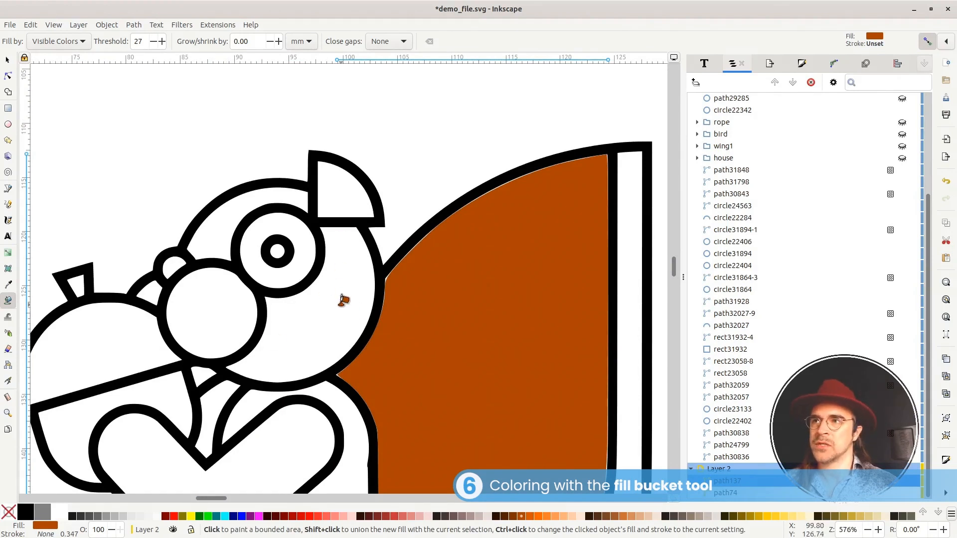
{"action": "scroll", "coordinate": [303, 310], "scroll_direction": "down", "scroll_amount": 4}
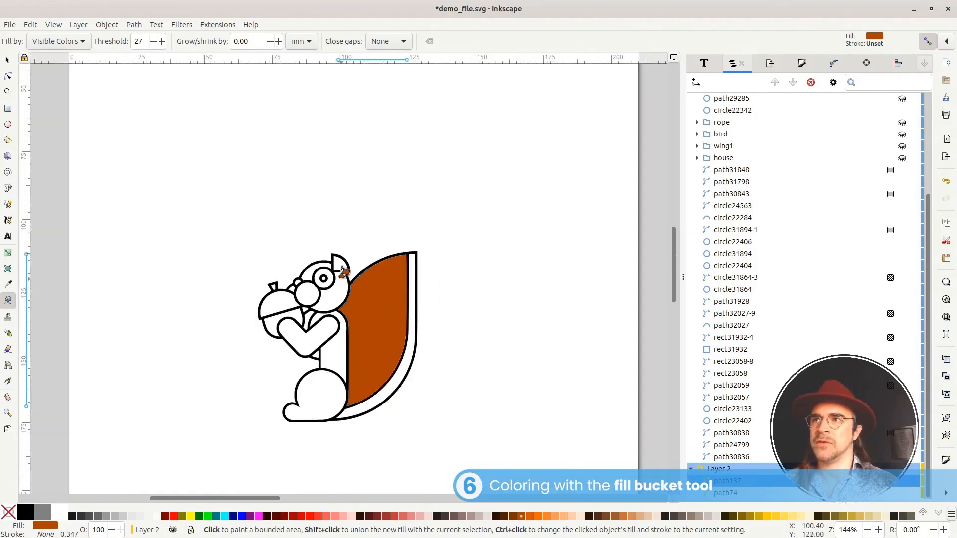
{"action": "scroll", "coordinate": [341, 311], "scroll_direction": "up", "scroll_amount": 2}
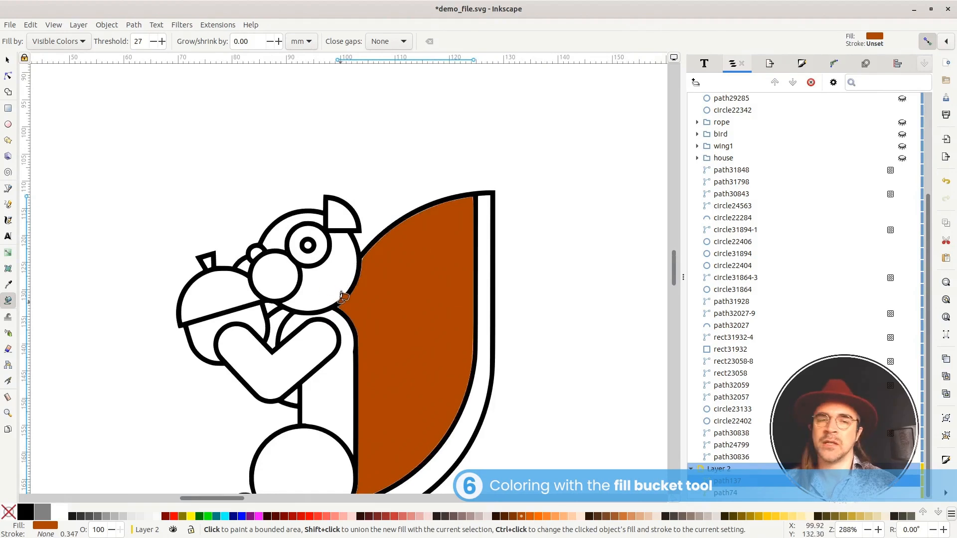
{"action": "scroll", "coordinate": [371, 292], "scroll_direction": "down", "scroll_amount": 2}
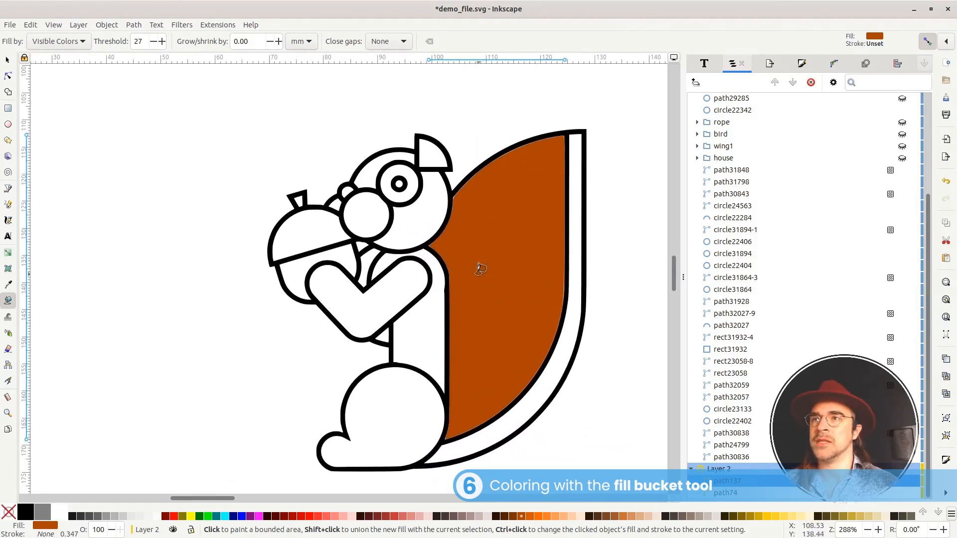
{"action": "scroll", "coordinate": [467, 253], "scroll_direction": "down", "scroll_amount": 1}
{"action": "scroll", "coordinate": [461, 270], "scroll_direction": "down", "scroll_amount": 1}
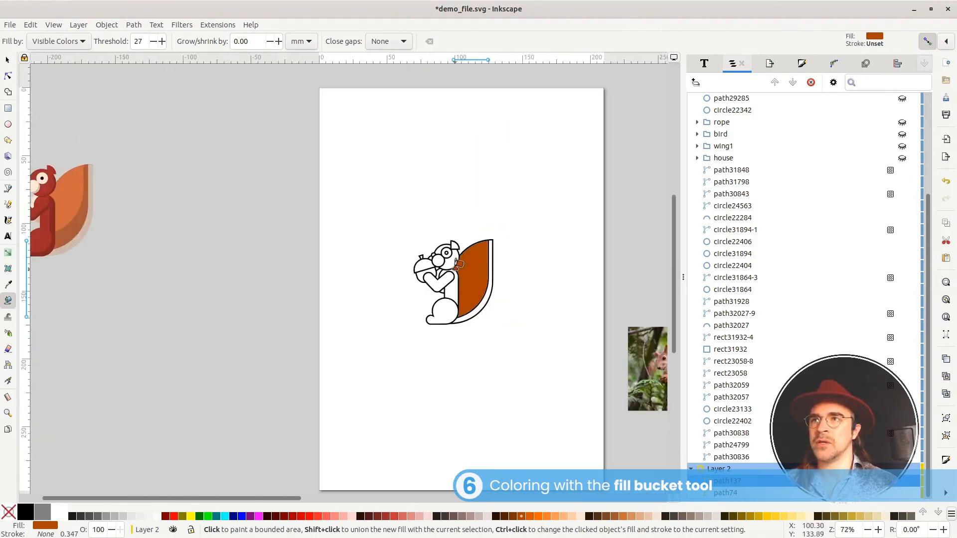
Fill the back of the line-art squirrel's head, behind the eye, with the dark orange using the paint bucket.
{"action": "left_click", "coordinate": [452, 258]}
{"action": "scroll", "coordinate": [451, 258], "scroll_direction": "up", "scroll_amount": 6}
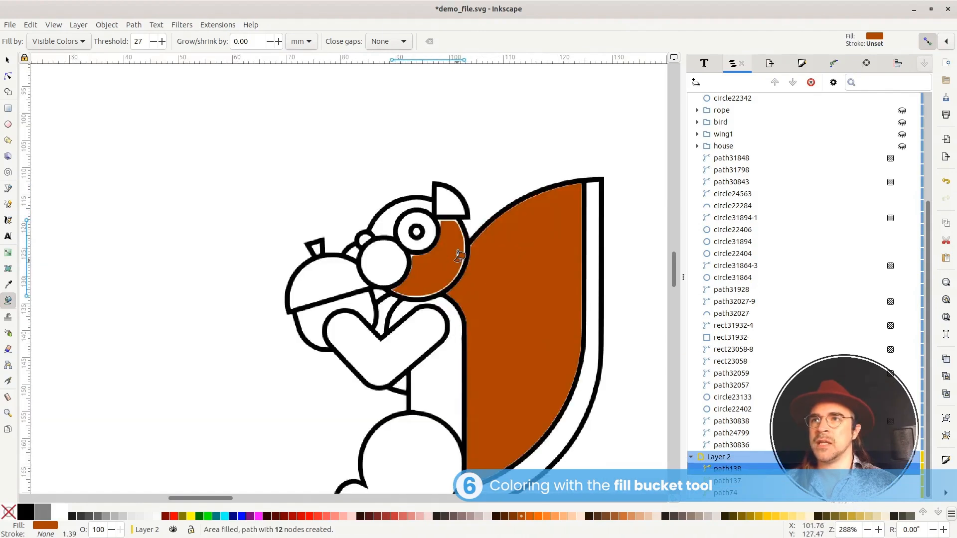
{"action": "scroll", "coordinate": [462, 201], "scroll_direction": "up", "scroll_amount": 3}
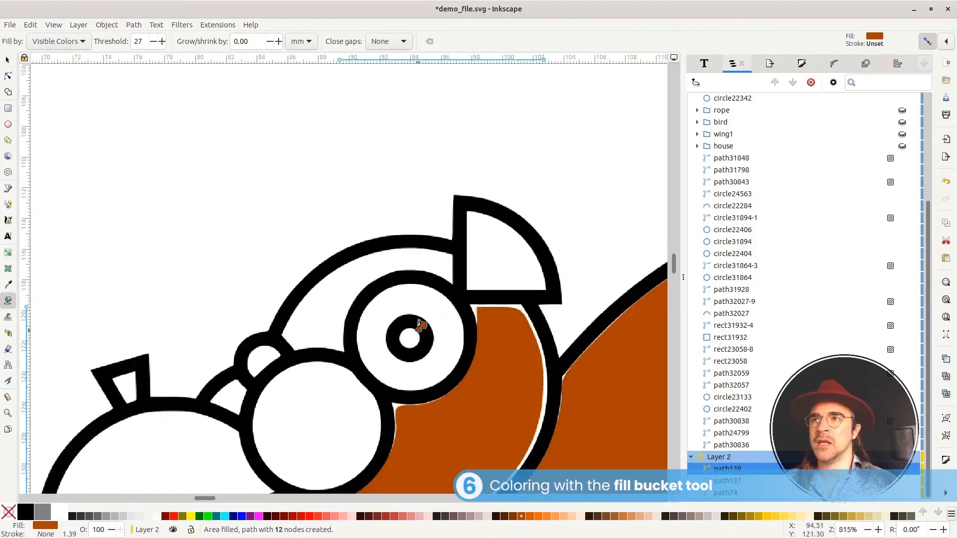
Fill the squirrel's round muzzle with the dark orange using the paint bucket.
{"action": "left_click_drag", "start_coordinate": [427, 224], "coordinate": [578, 165]}
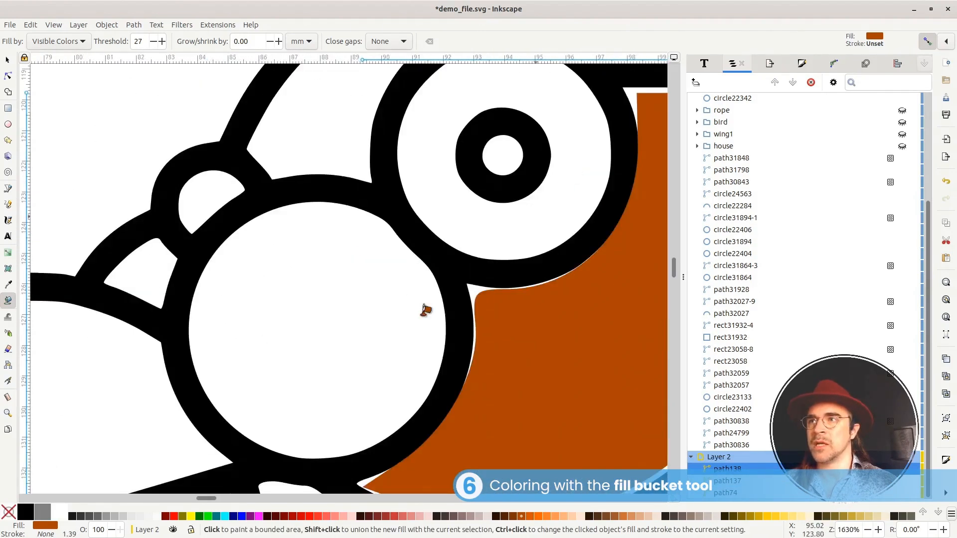
{"action": "left_click_drag", "start_coordinate": [425, 313], "coordinate": [499, 256]}
{"action": "scroll", "coordinate": [411, 252], "scroll_direction": "up", "scroll_amount": 2}
{"action": "scroll", "coordinate": [414, 249], "scroll_direction": "down", "scroll_amount": 3}
{"action": "left_click", "coordinate": [382, 277]}
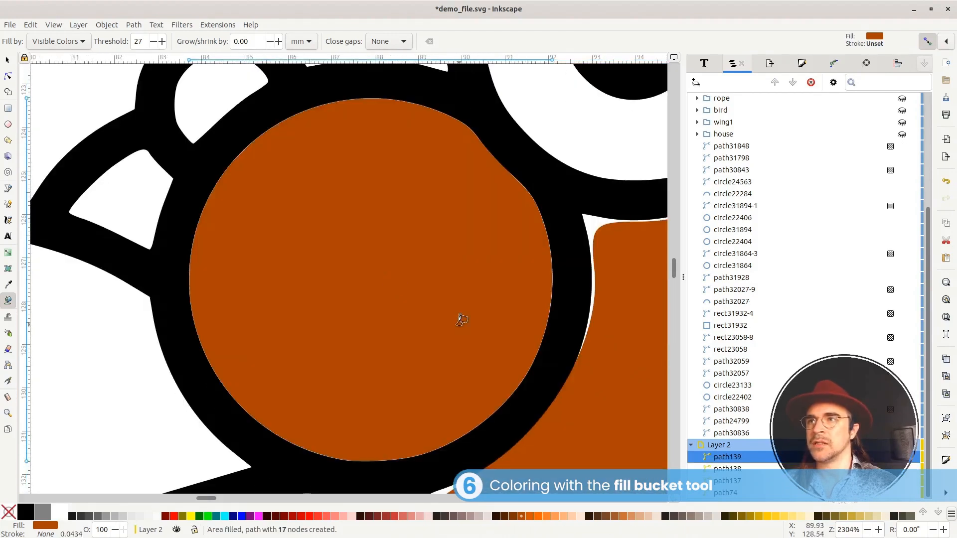
{"action": "scroll", "coordinate": [300, 167], "scroll_direction": "up", "scroll_amount": 1}
{"action": "scroll", "coordinate": [250, 149], "scroll_direction": "down", "scroll_amount": 4}
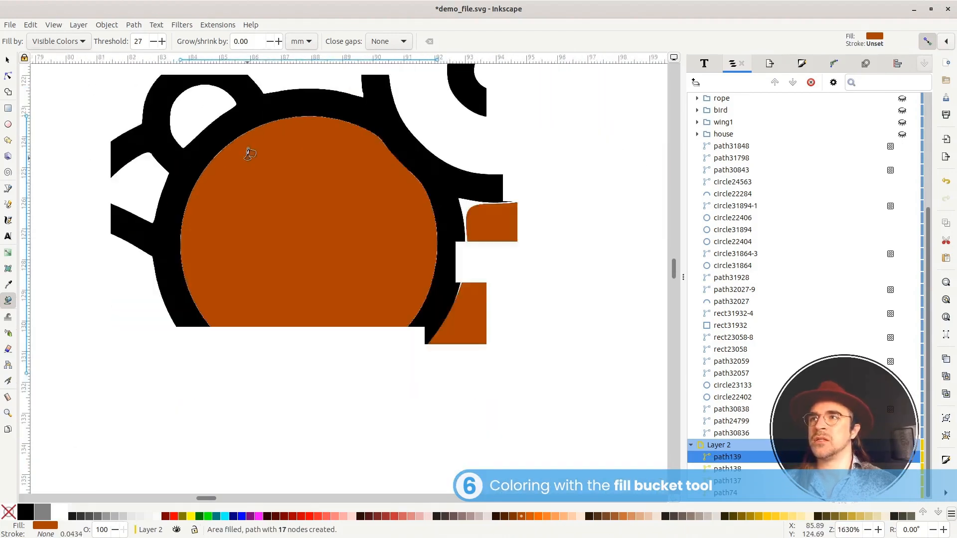
{"action": "scroll", "coordinate": [458, 277], "scroll_direction": "down", "scroll_amount": 2}
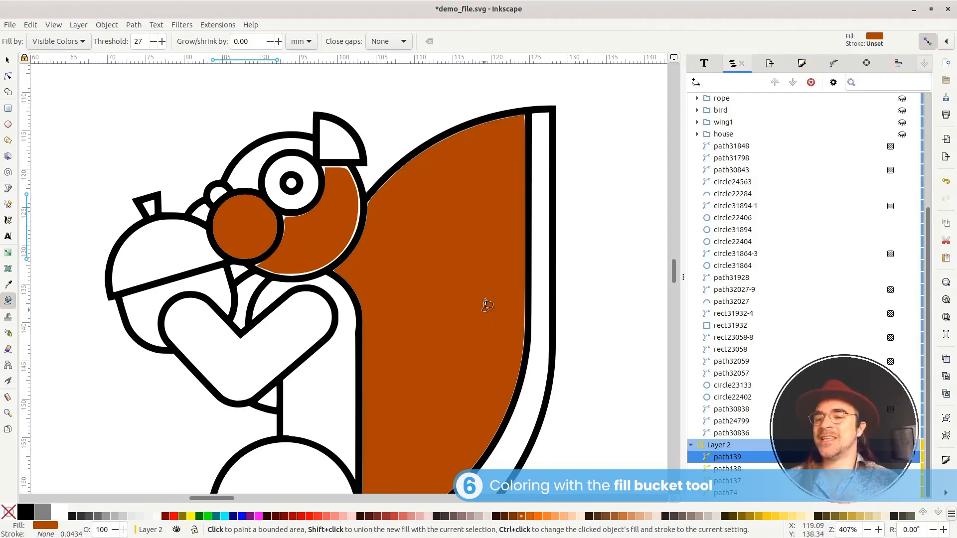
Remove the tail's fill, set the bucket's grow amount to 0.60 mm and refill the tail's inner area.
{"action": "scroll", "coordinate": [487, 305], "scroll_direction": "down", "scroll_amount": 2}
{"action": "scroll", "coordinate": [455, 330], "scroll_direction": "up", "scroll_amount": 1}
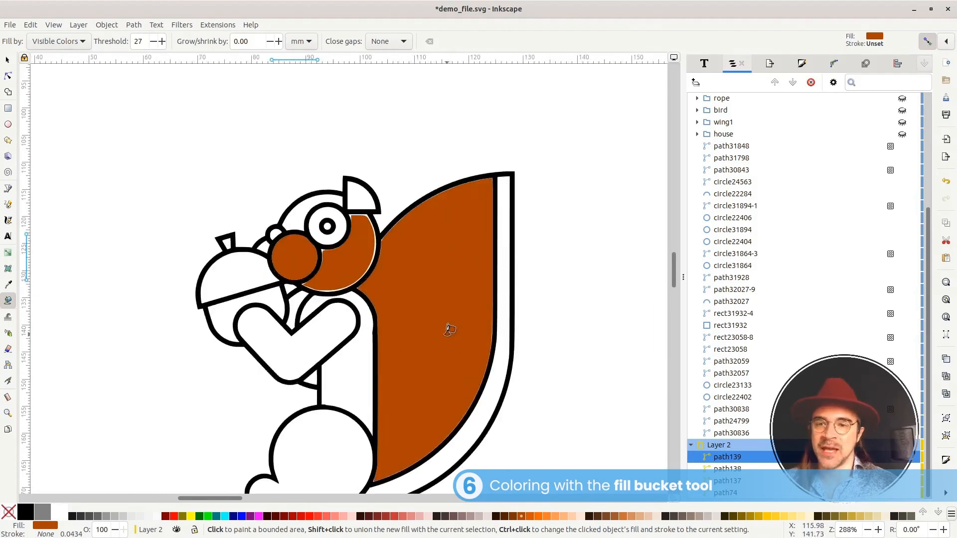
{"action": "left_click_drag", "start_coordinate": [447, 336], "coordinate": [407, 238]}
{"action": "scroll", "coordinate": [404, 192], "scroll_direction": "up", "scroll_amount": 1}
{"action": "key", "text": "ctrl+z"}
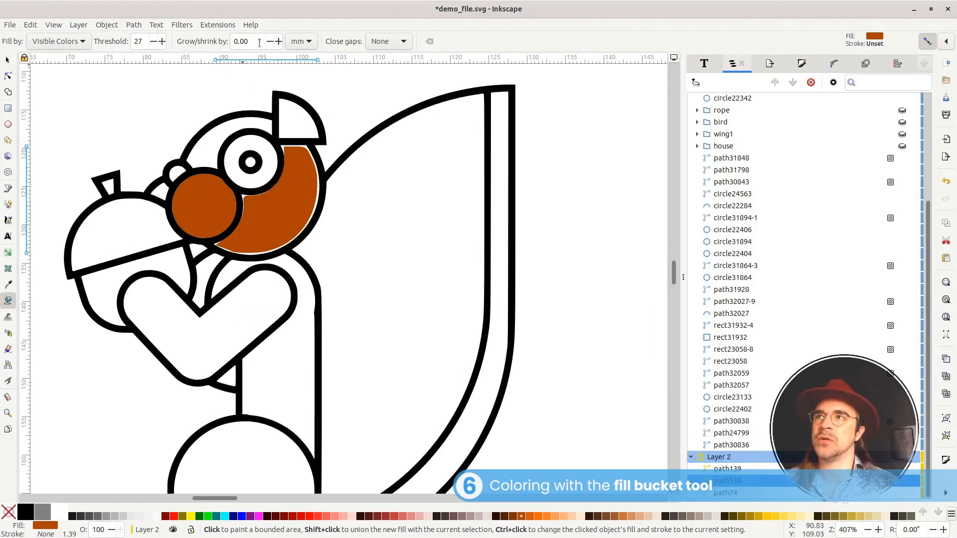
{"action": "left_click", "coordinate": [278, 41]}
{"action": "left_click", "coordinate": [387, 235]}
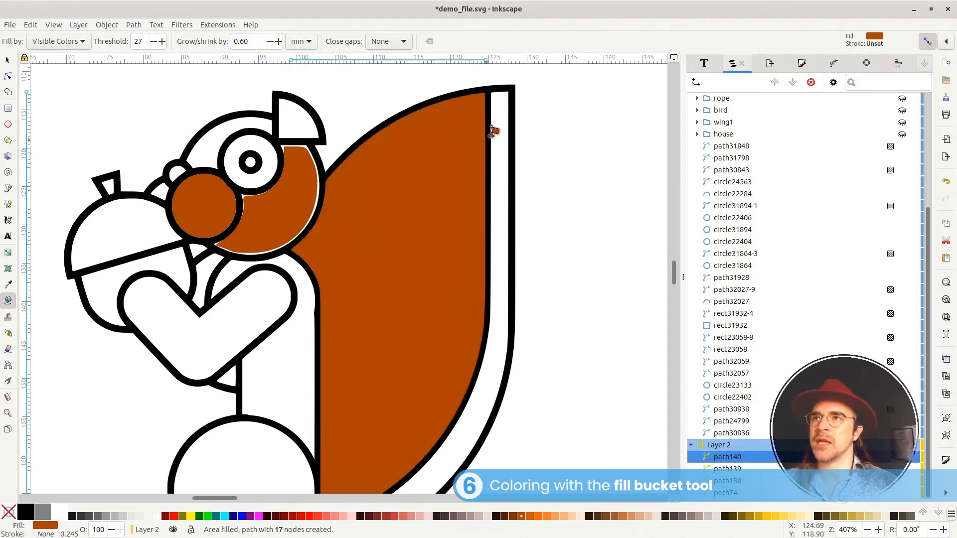
{"action": "scroll", "coordinate": [492, 107], "scroll_direction": "up", "scroll_amount": 4}
{"action": "scroll", "coordinate": [458, 212], "scroll_direction": "up", "scroll_amount": 3}
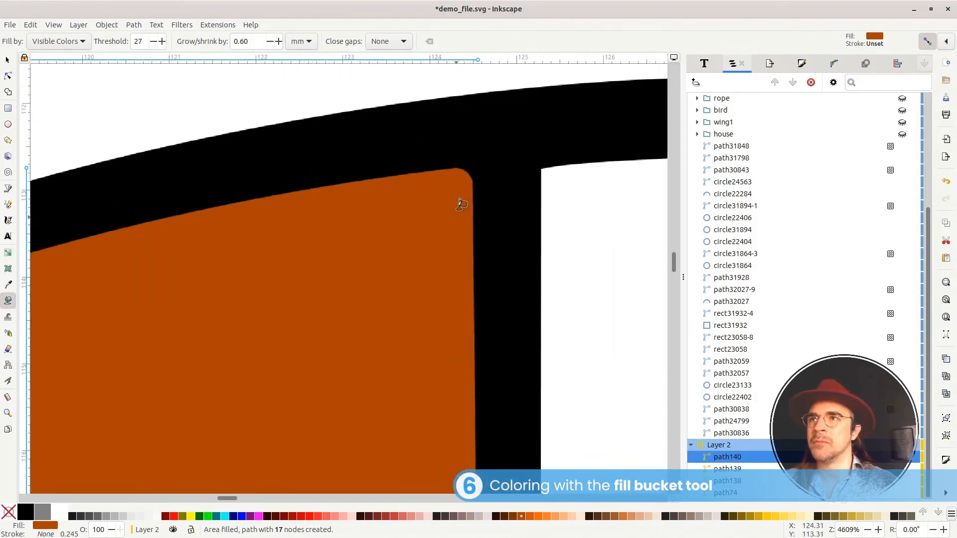
Move the tail's orange fill shape out of the outline to beside the squirrel, at about X 131.5, Y 106.9 mm.
{"action": "left_click", "coordinate": [8, 60]}
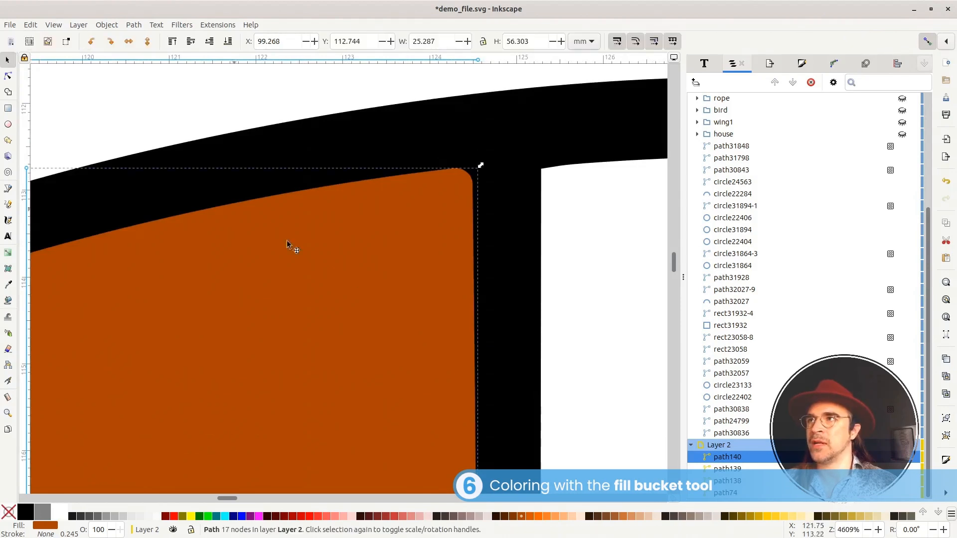
{"action": "scroll", "coordinate": [444, 259], "scroll_direction": "down", "scroll_amount": 8}
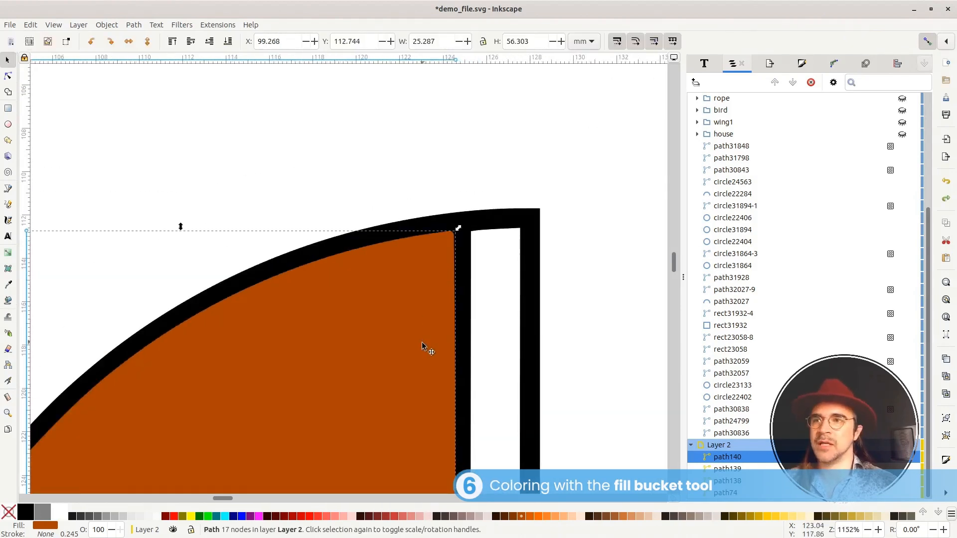
{"action": "left_click", "coordinate": [513, 342]}
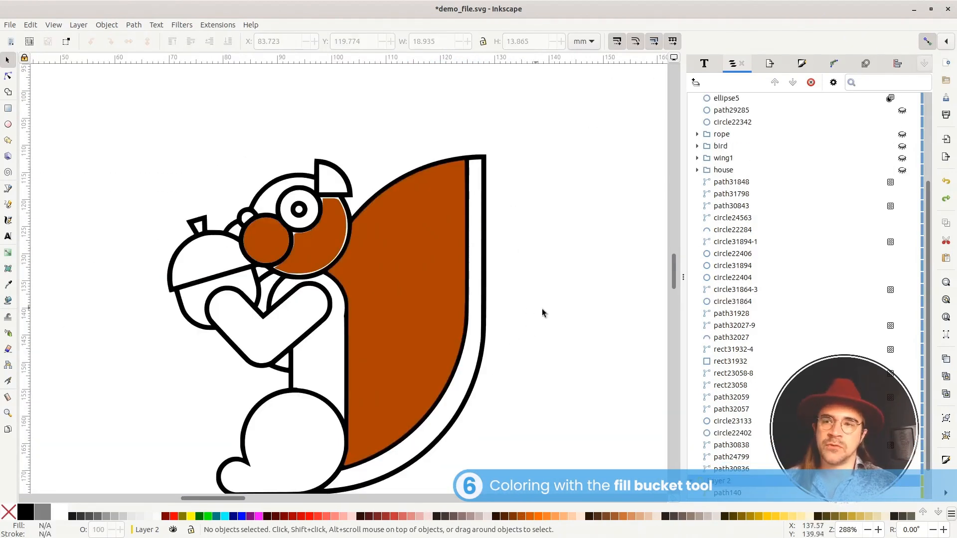
{"action": "left_click", "coordinate": [408, 273]}
{"action": "left_click_drag", "start_coordinate": [405, 289], "coordinate": [580, 257]}
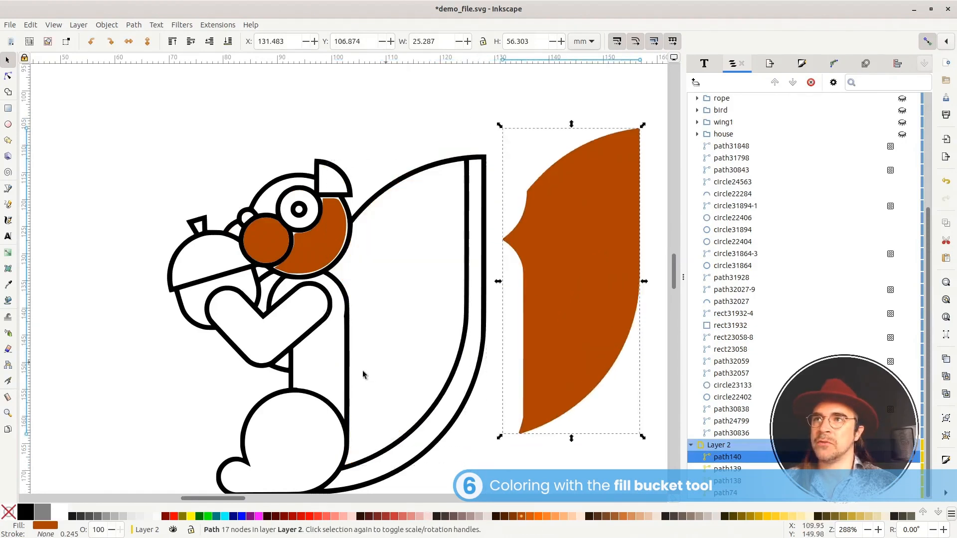
Move the squirrel photograph onto the page below the line-art squirrel, at about X 102.7, Y 183.7 mm.
{"action": "left_click_drag", "start_coordinate": [594, 384], "coordinate": [399, 275]}
{"action": "scroll", "coordinate": [401, 239], "scroll_direction": "down", "scroll_amount": 1}
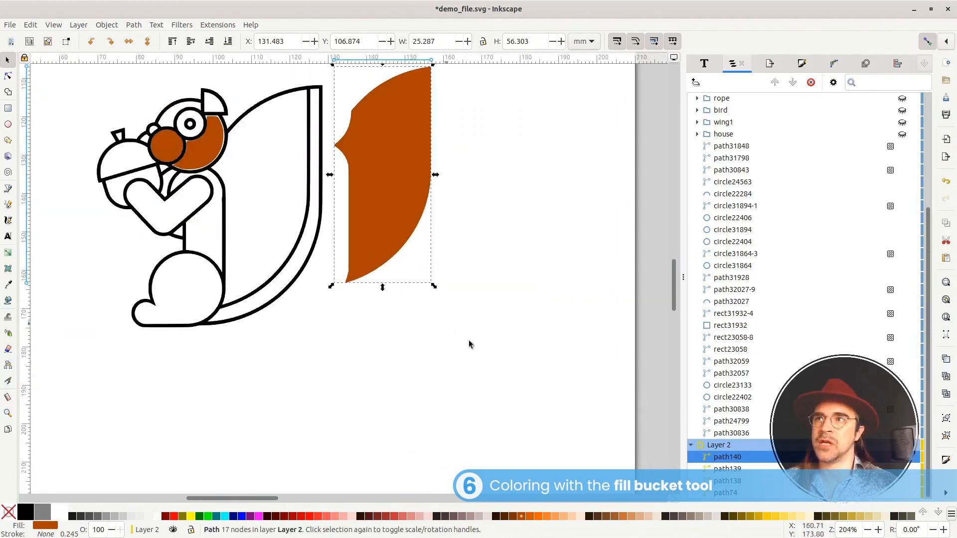
{"action": "left_click_drag", "start_coordinate": [542, 384], "coordinate": [326, 248]}
{"action": "scroll", "coordinate": [329, 249], "scroll_direction": "down", "scroll_amount": 1}
{"action": "left_click", "coordinate": [531, 300]}
{"action": "left_click_drag", "start_coordinate": [531, 299], "coordinate": [192, 324]}
{"action": "left_click_drag", "start_coordinate": [324, 359], "coordinate": [527, 334]}
{"action": "scroll", "coordinate": [390, 322], "scroll_direction": "up", "scroll_amount": 3}
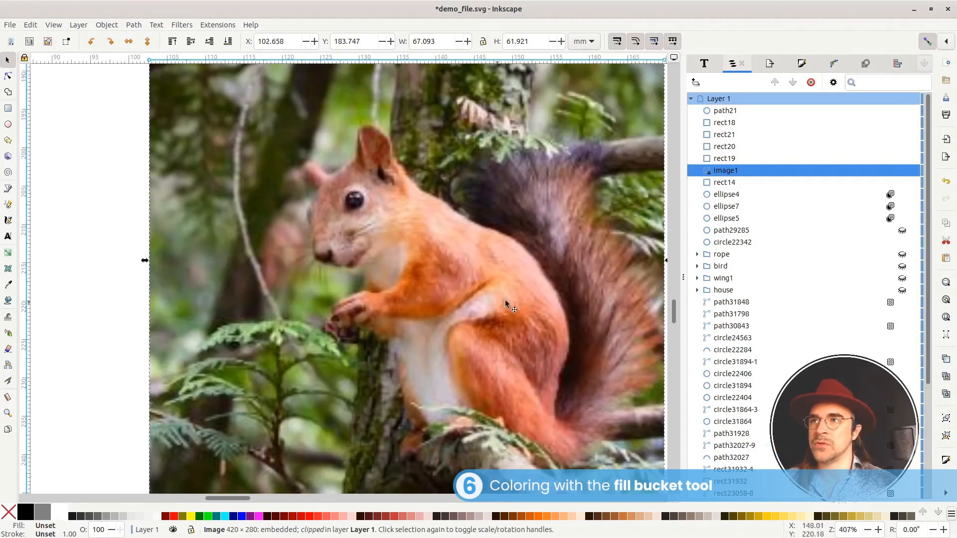
{"action": "left_click_drag", "start_coordinate": [506, 303], "coordinate": [463, 329]}
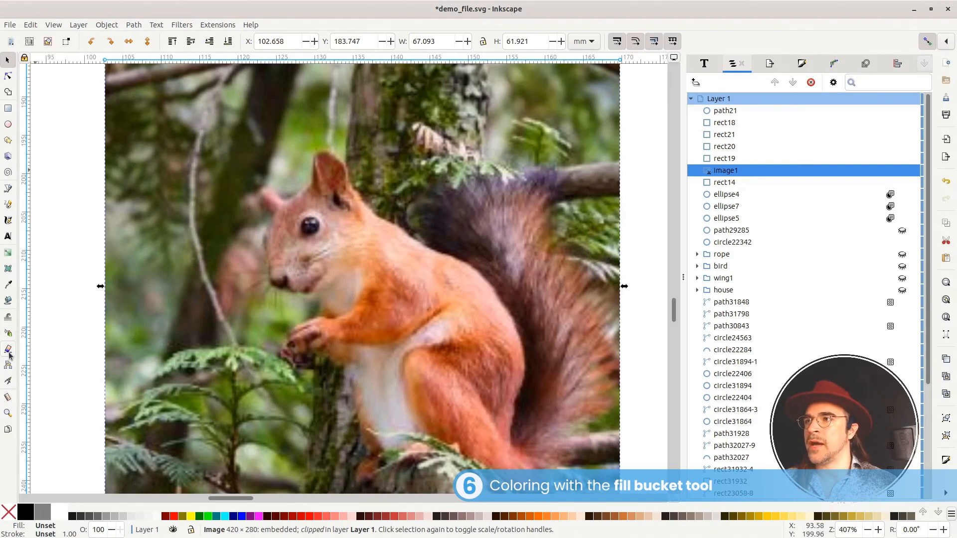
Set the paint bucket's grow/shrink amount to 0 mm.
{"action": "left_click", "coordinate": [7, 300]}
{"action": "double_click", "coordinate": [258, 40]}
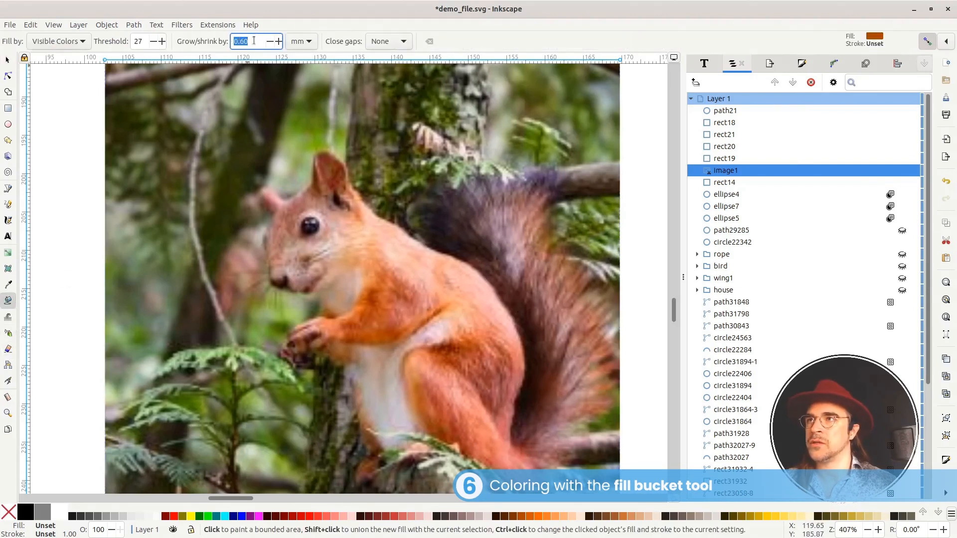
{"action": "type", "text": "0"}
{"action": "key", "text": "Return"}
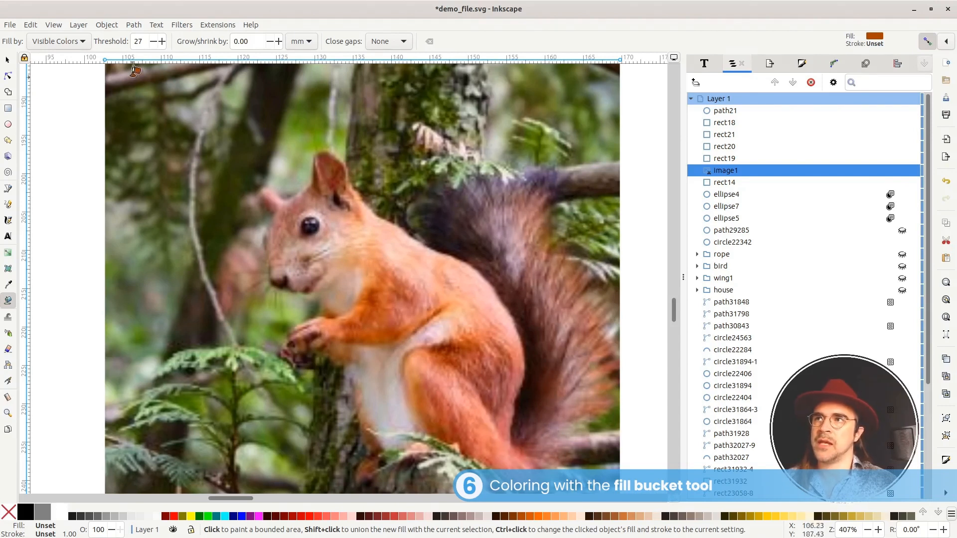
Set the bucket's threshold to 20 and fill the dark tail area of the photographed squirrel.
{"action": "left_click", "coordinate": [154, 43]}
{"action": "left_click", "coordinate": [153, 43]}
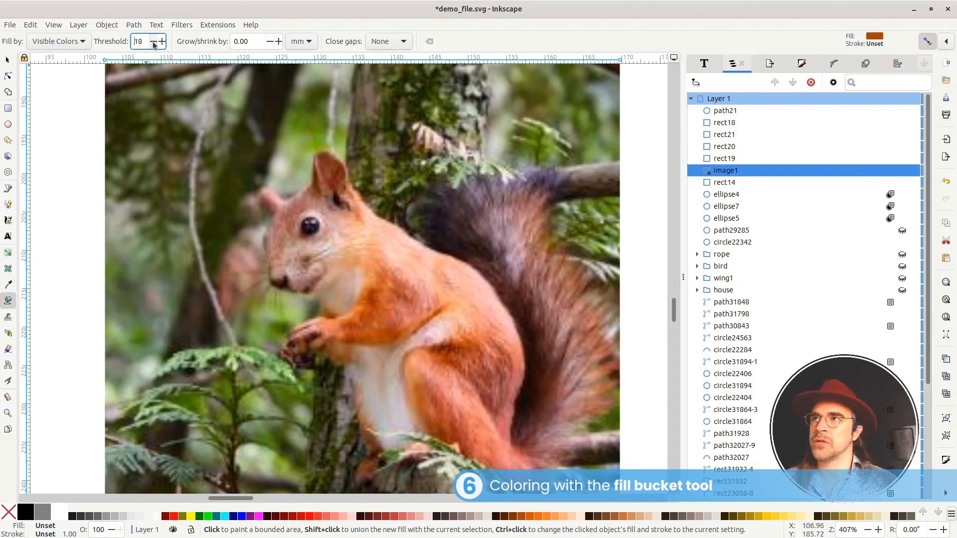
{"action": "left_click", "coordinate": [162, 43]}
{"action": "left_click", "coordinate": [543, 345]}
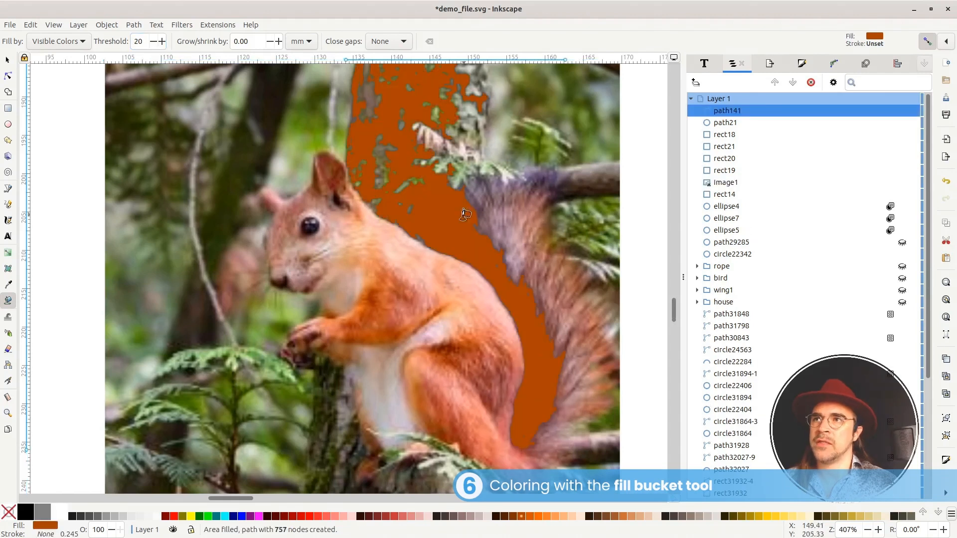
{"action": "scroll", "coordinate": [451, 275], "scroll_direction": "up", "scroll_amount": 5}
{"action": "scroll", "coordinate": [450, 274], "scroll_direction": "down", "scroll_amount": 6}
{"action": "scroll", "coordinate": [450, 274], "scroll_direction": "right", "scroll_amount": 3}
Move the orange shape traced from the tail onto the blank page beside the photograph, at about X 174.6, Y 186.6 mm.
{"action": "key", "text": "s"}
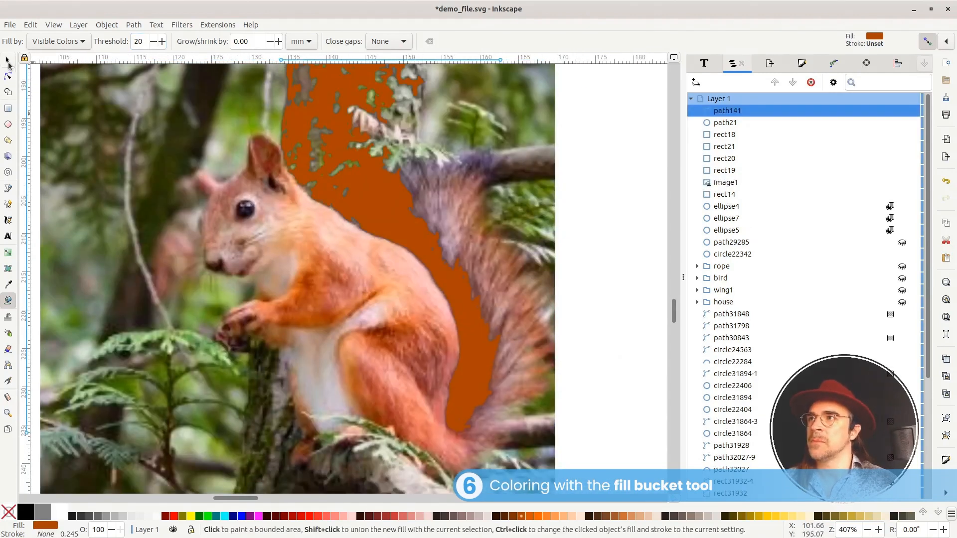
{"action": "left_click_drag", "start_coordinate": [464, 320], "coordinate": [571, 353]}
{"action": "left_click_drag", "start_coordinate": [529, 390], "coordinate": [520, 432]}
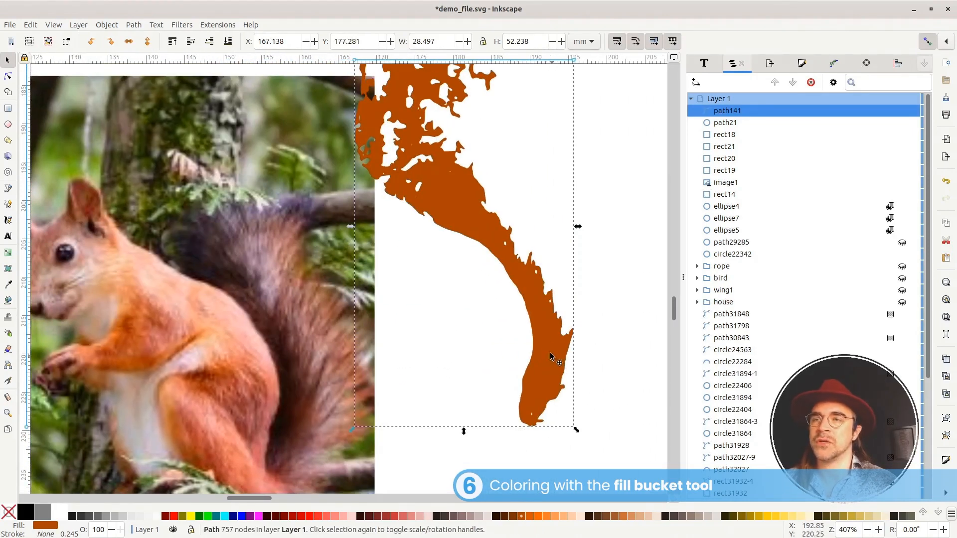
{"action": "left_click_drag", "start_coordinate": [552, 356], "coordinate": [590, 352]}
{"action": "scroll", "coordinate": [529, 329], "scroll_direction": "down", "scroll_amount": 2}
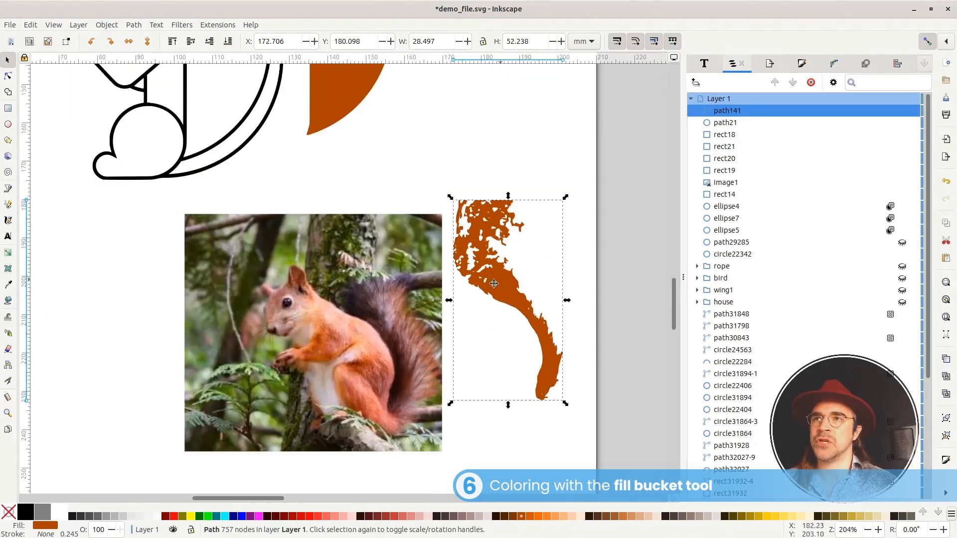
{"action": "scroll", "coordinate": [494, 299], "scroll_direction": "up", "scroll_amount": 2}
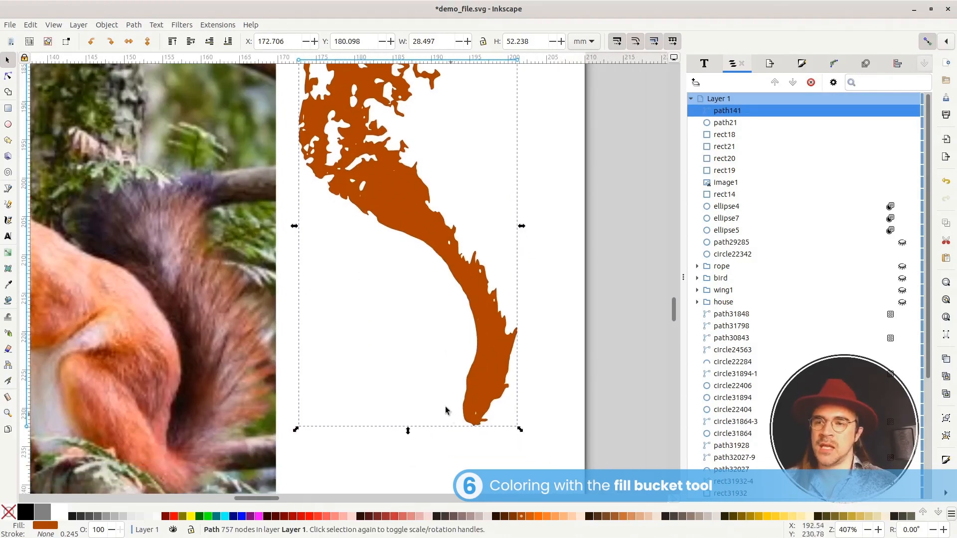
{"action": "left_click_drag", "start_coordinate": [483, 320], "coordinate": [498, 371]}
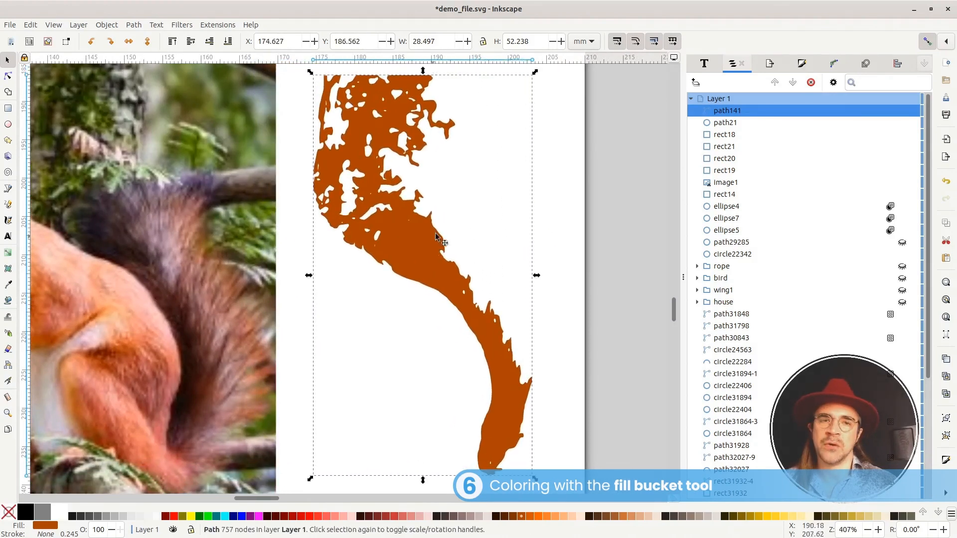
{"action": "left_click_drag", "start_coordinate": [377, 160], "coordinate": [399, 166]}
Bucket-fill across the top of the green fern in front of the photographed squirrel's paws.
{"action": "scroll", "coordinate": [399, 165], "scroll_direction": "left", "scroll_amount": 10}
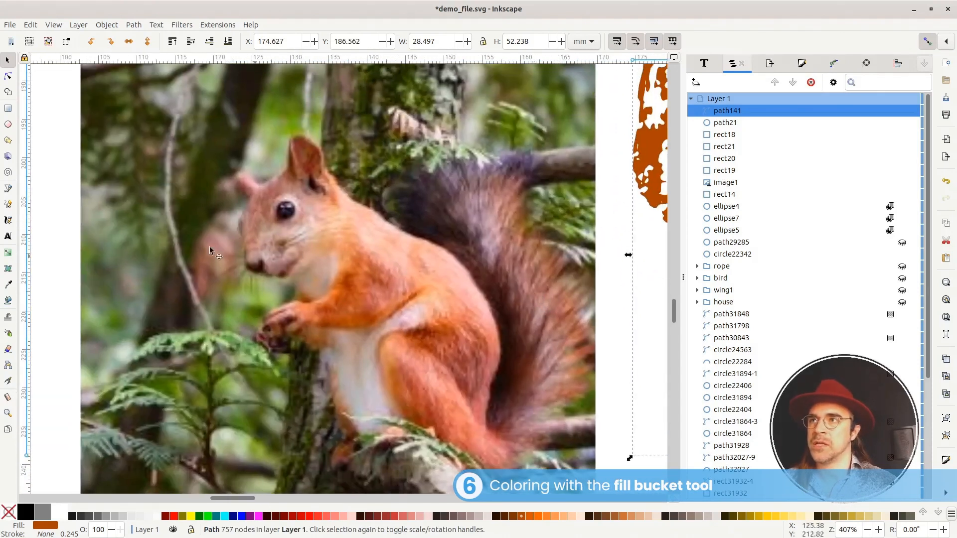
{"action": "left_click", "coordinate": [8, 301]}
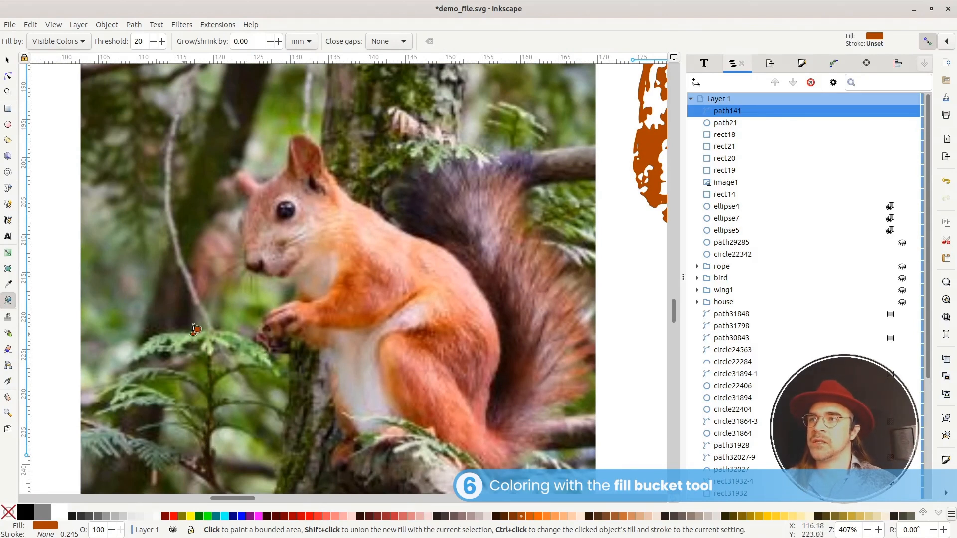
{"action": "left_click_drag", "start_coordinate": [177, 341], "coordinate": [245, 337]}
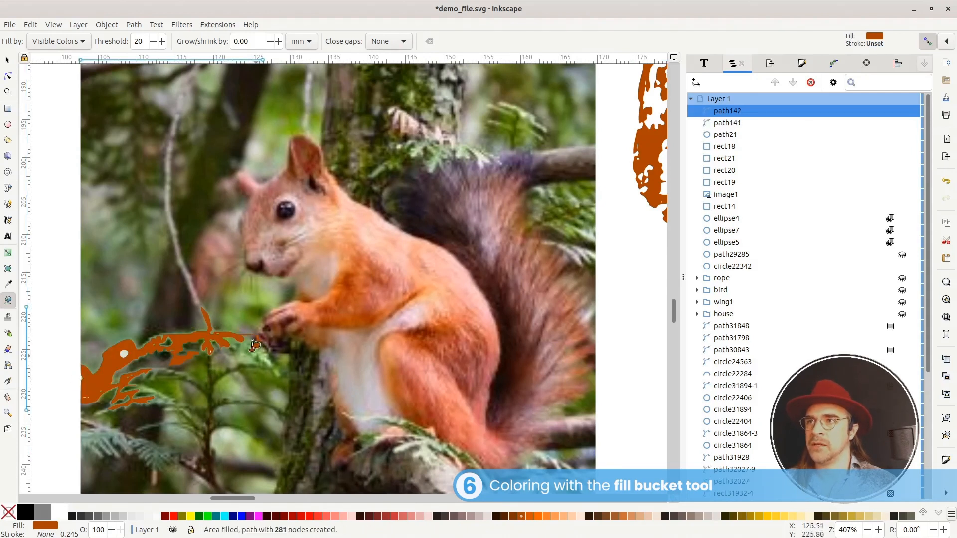
Bucket-fill the remaining green tip of the fern directly beneath the photographed squirrel's front paws.
{"action": "left_click_drag", "start_coordinate": [243, 334], "coordinate": [267, 352]}
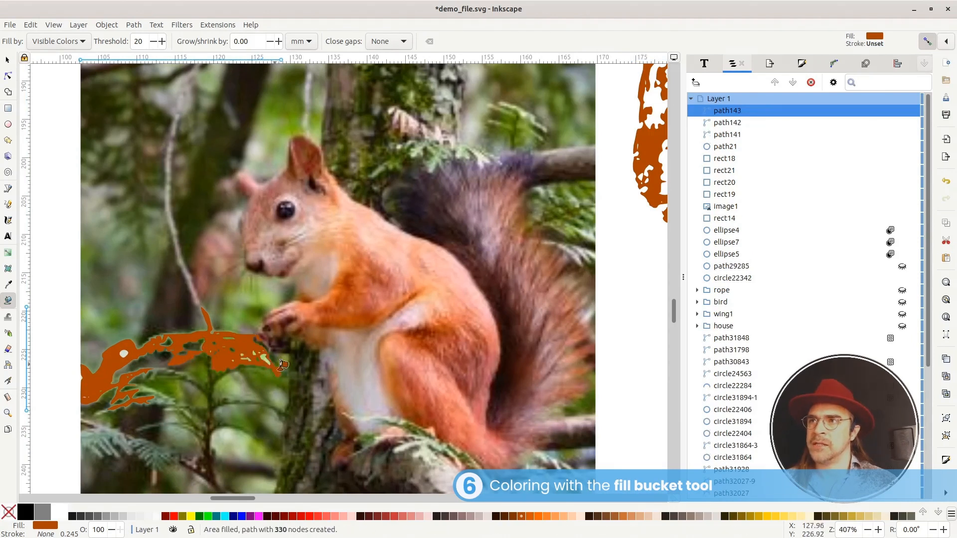
{"action": "mouse_move", "coordinate": [222, 273]}
{"action": "left_mouse_down"}
{"action": "mouse_move", "coordinate": [351, 274]}
{"action": "mouse_move", "coordinate": [162, 255]}
{"action": "left_mouse_up"}
Select the black squirrel line art and break it apart into separate paths.
{"action": "key", "text": "s"}
{"action": "left_click_drag", "start_coordinate": [154, 336], "coordinate": [408, 252]}
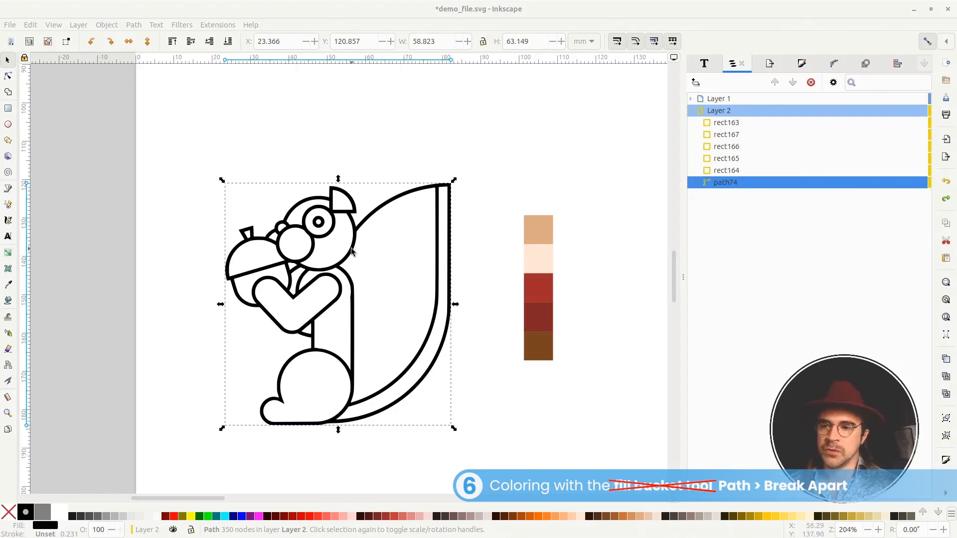
{"action": "left_click", "coordinate": [135, 26]}
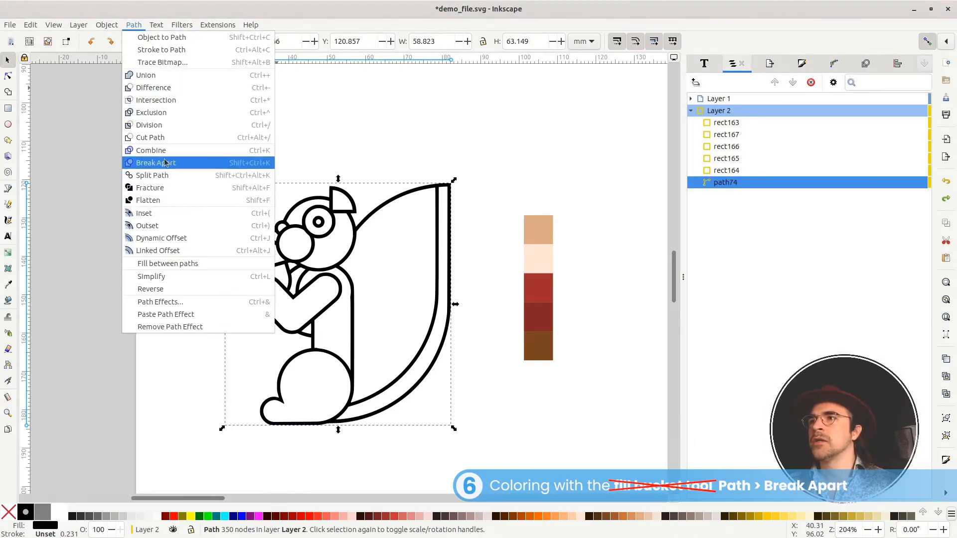
{"action": "left_click", "coordinate": [188, 164]}
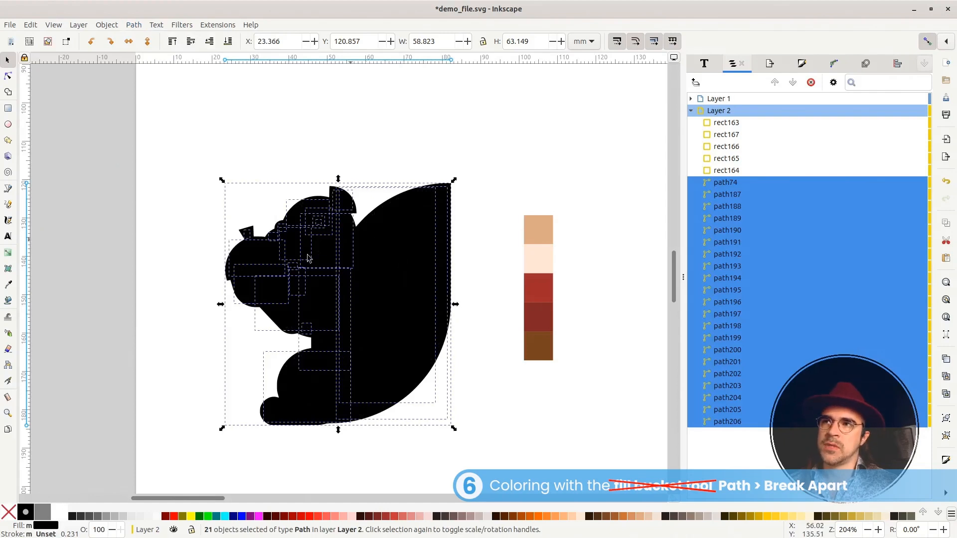
Set the opacity of all the separated squirrel paths to 25% and deselect them.
{"action": "right_click", "coordinate": [102, 532]}
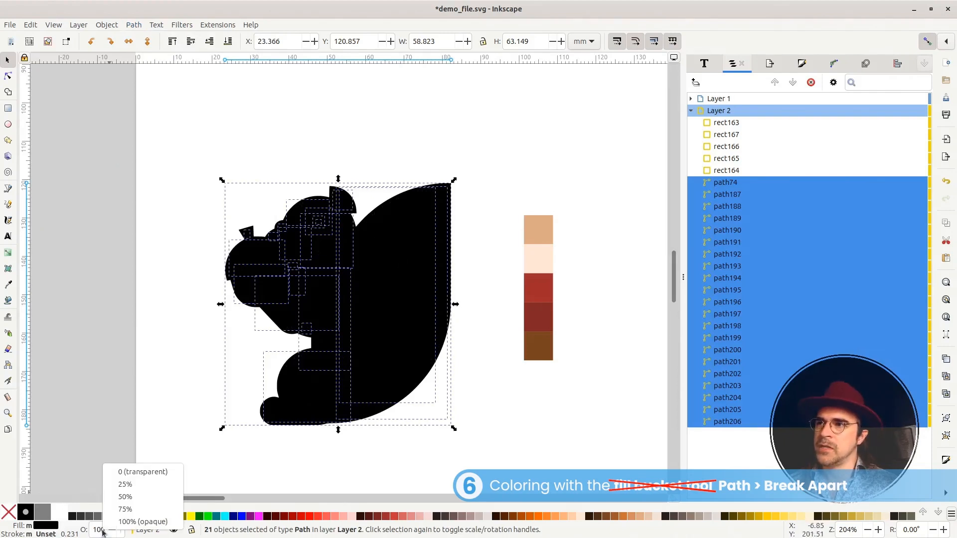
{"action": "left_click", "coordinate": [129, 486]}
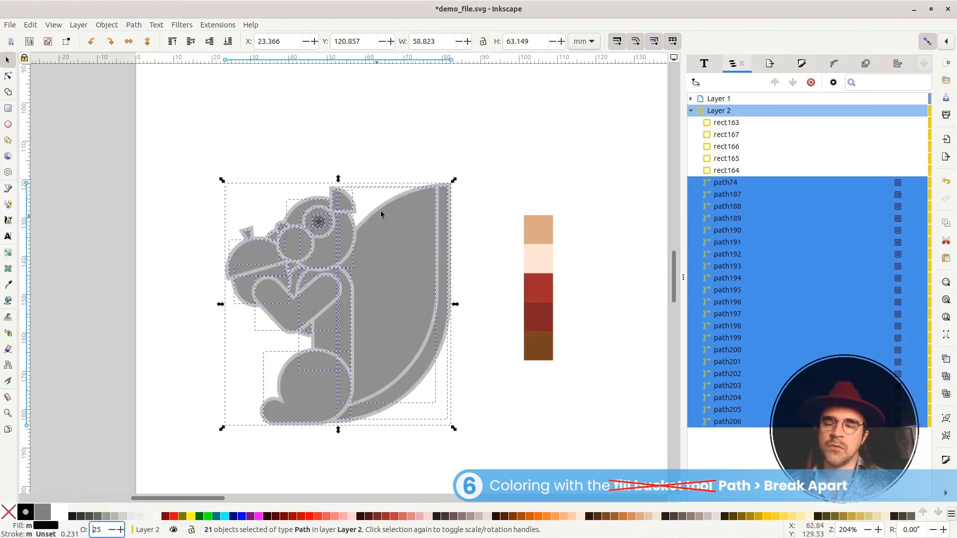
{"action": "left_click", "coordinate": [487, 156]}
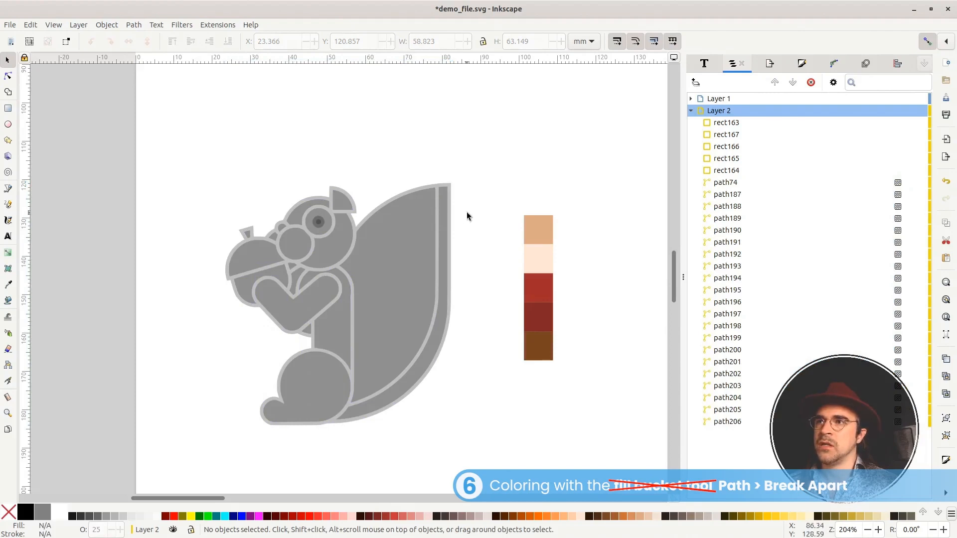
Move the full squirrel silhouette away from the smaller shapes, and undo the move.
{"action": "left_click", "coordinate": [405, 244]}
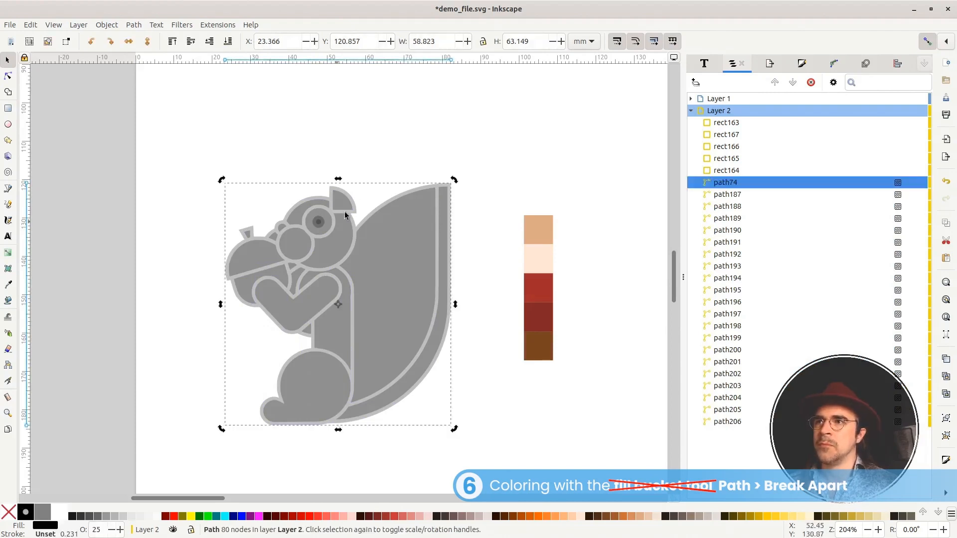
{"action": "left_click_drag", "start_coordinate": [418, 270], "coordinate": [454, 194]}
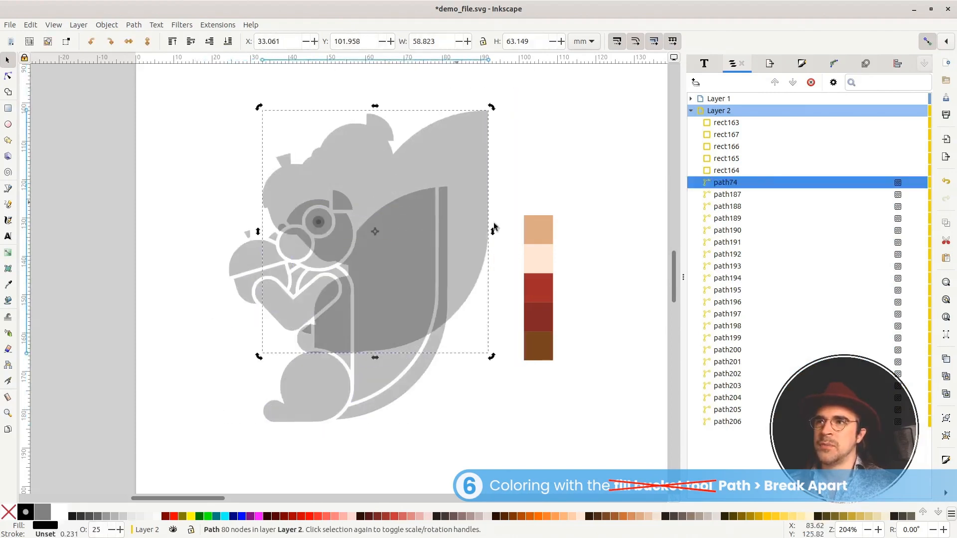
{"action": "key", "text": "ctrl+z"}
Lower the full squirrel silhouette to the bottom of the stacking order in Layer 2.
{"action": "left_click_drag", "start_coordinate": [726, 185], "coordinate": [763, 429]}
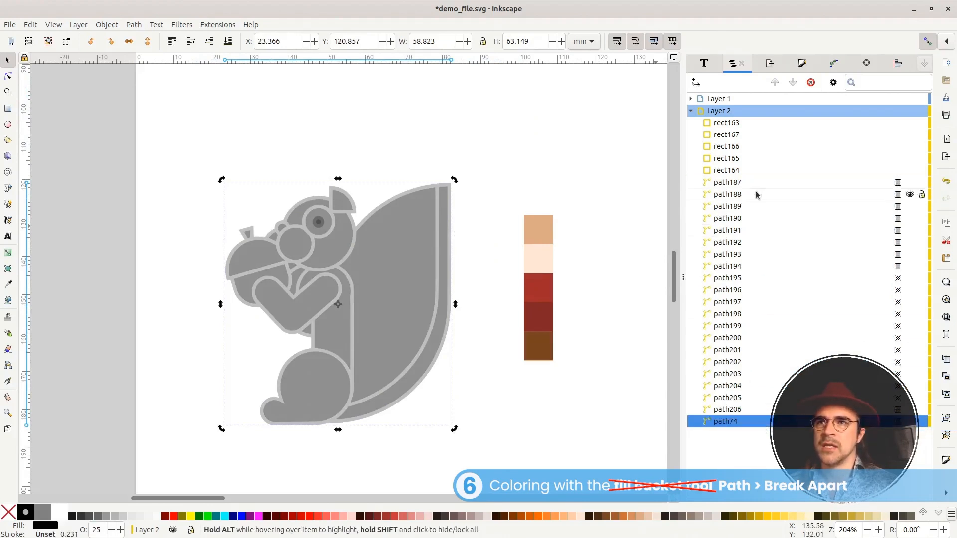
{"action": "key", "text": "ctrl+z"}
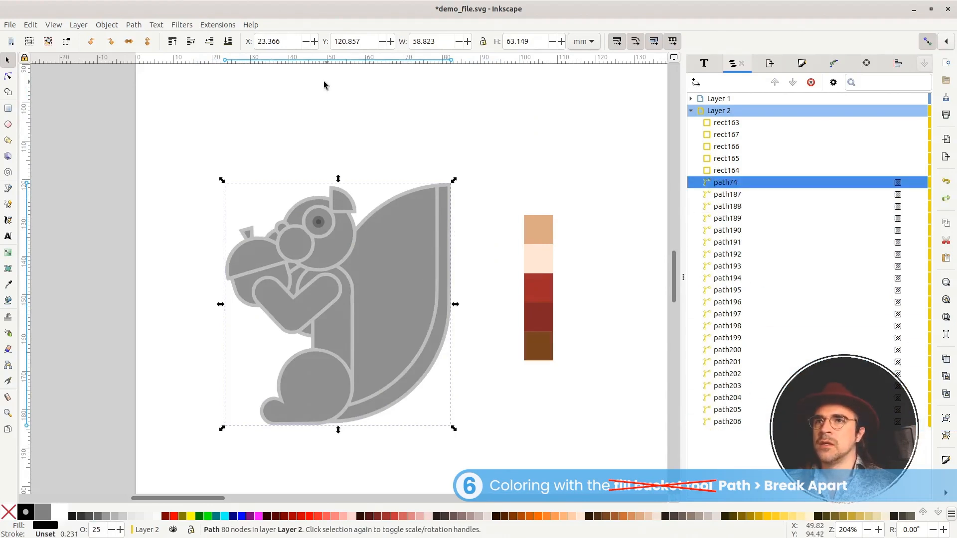
{"action": "left_click", "coordinate": [230, 44]}
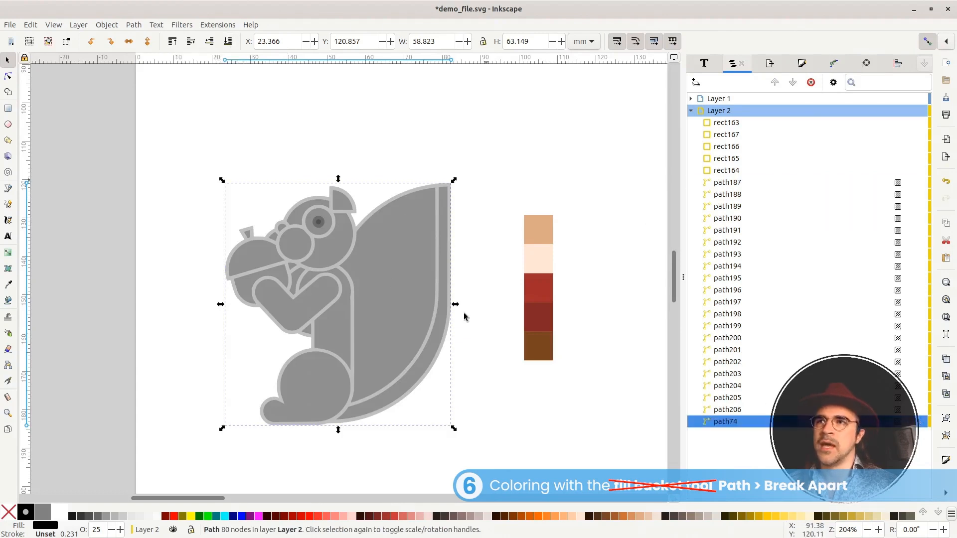
Check that the individual shapes, such as the hind leg and inner tail, can be selected above the silhouette.
{"action": "left_click", "coordinate": [366, 247]}
{"action": "left_click", "coordinate": [319, 348]}
{"action": "left_click", "coordinate": [321, 391]}
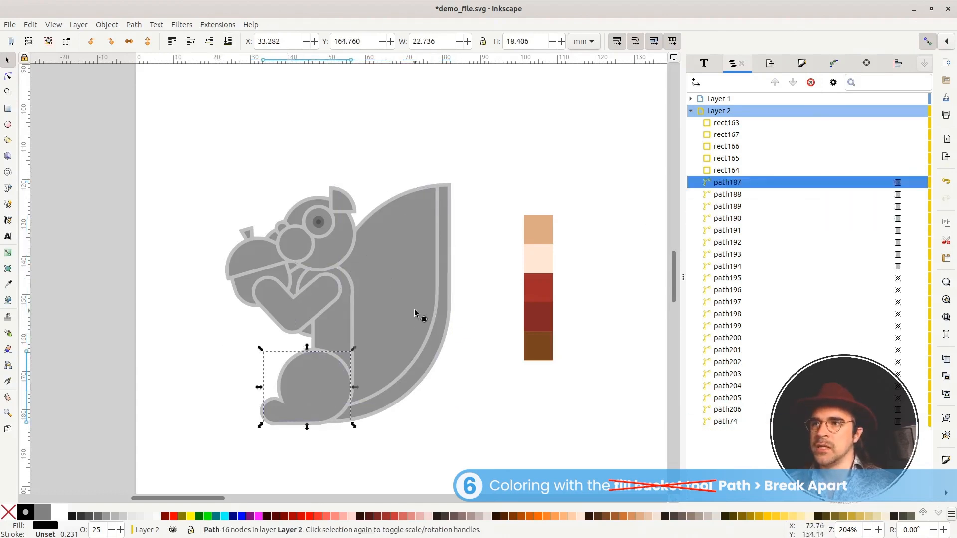
{"action": "left_click", "coordinate": [420, 315]}
Select the full squirrel silhouette and set its opacity to 100%.
{"action": "left_click", "coordinate": [452, 273]}
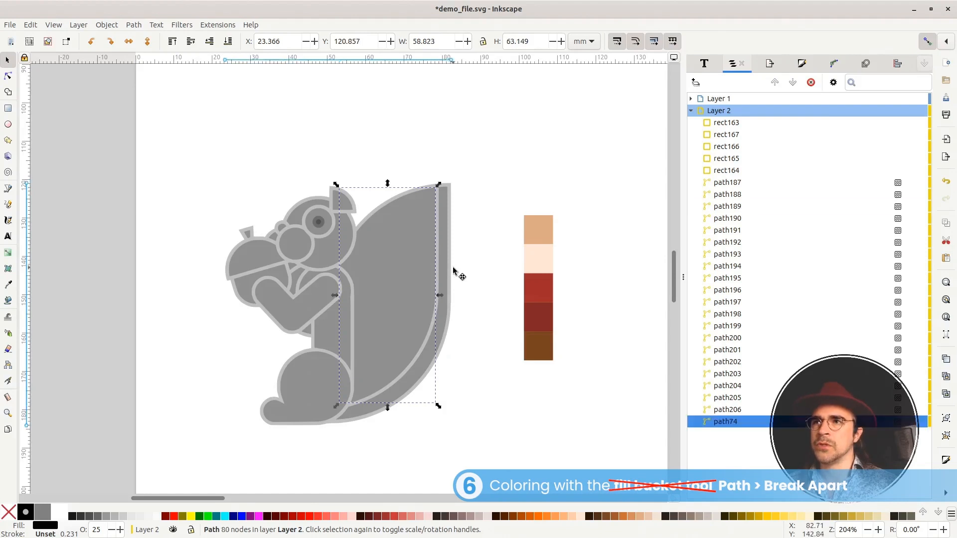
{"action": "right_click", "coordinate": [102, 530]}
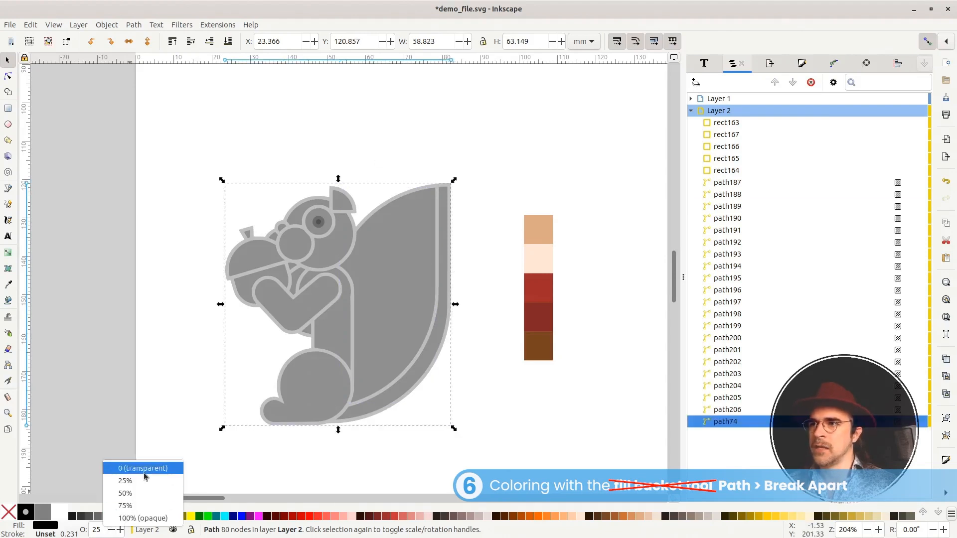
{"action": "left_click", "coordinate": [143, 519]}
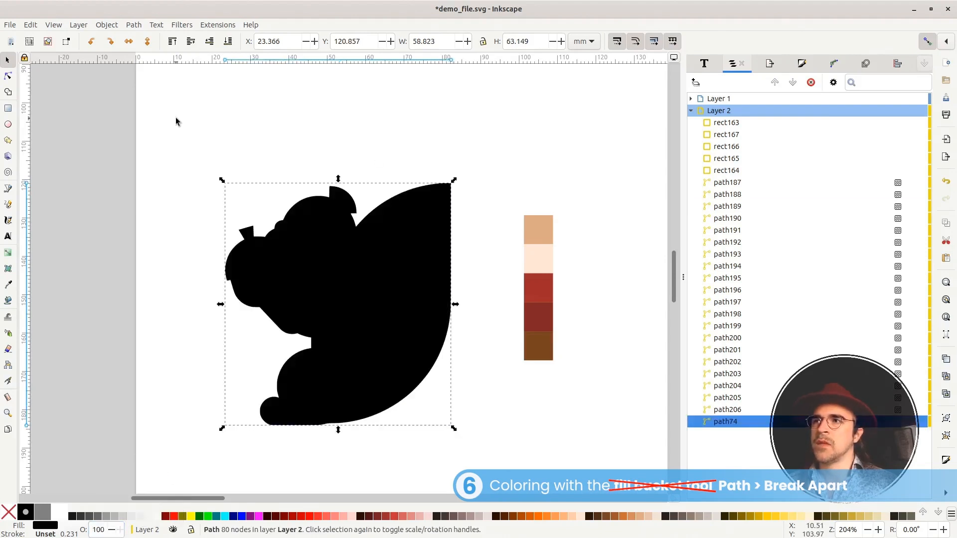
Give all the inner squirrel shapes, excluding the silhouette, a 2.5% gray fill and 100% opacity.
{"action": "left_click_drag", "start_coordinate": [175, 118], "coordinate": [448, 471]}
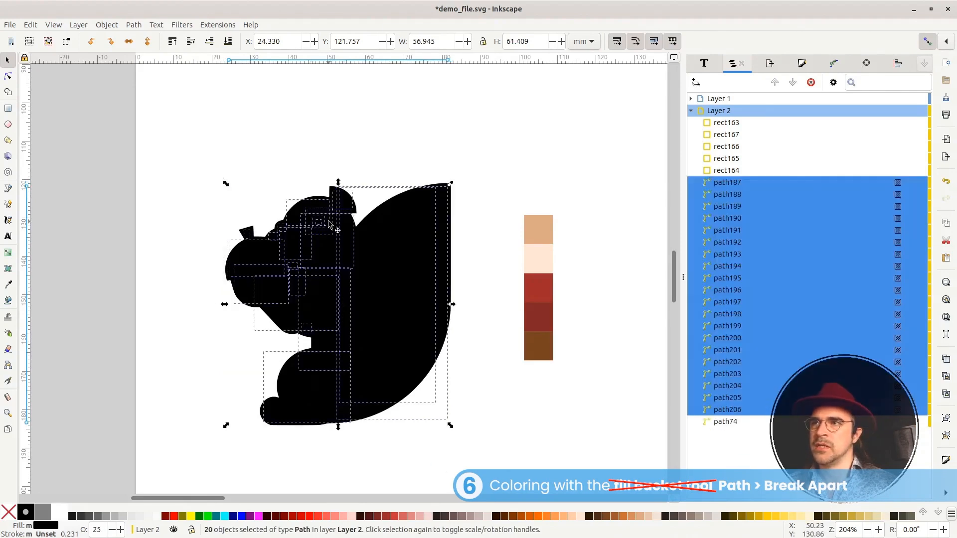
{"action": "left_click_drag", "start_coordinate": [330, 225], "coordinate": [267, 107]}
{"action": "key", "text": "ctrl+z"}
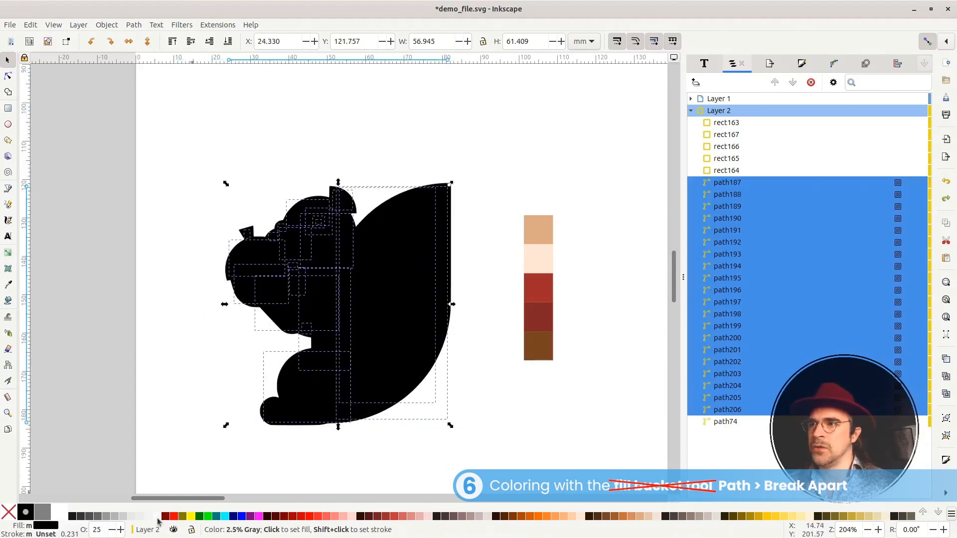
{"action": "left_click", "coordinate": [157, 519]}
{"action": "right_click", "coordinate": [101, 533]}
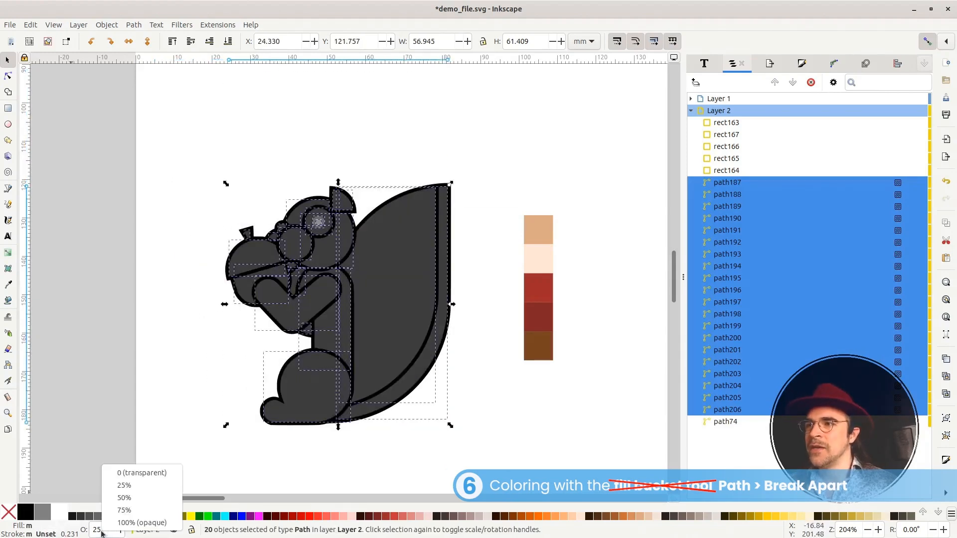
{"action": "left_click", "coordinate": [149, 522]}
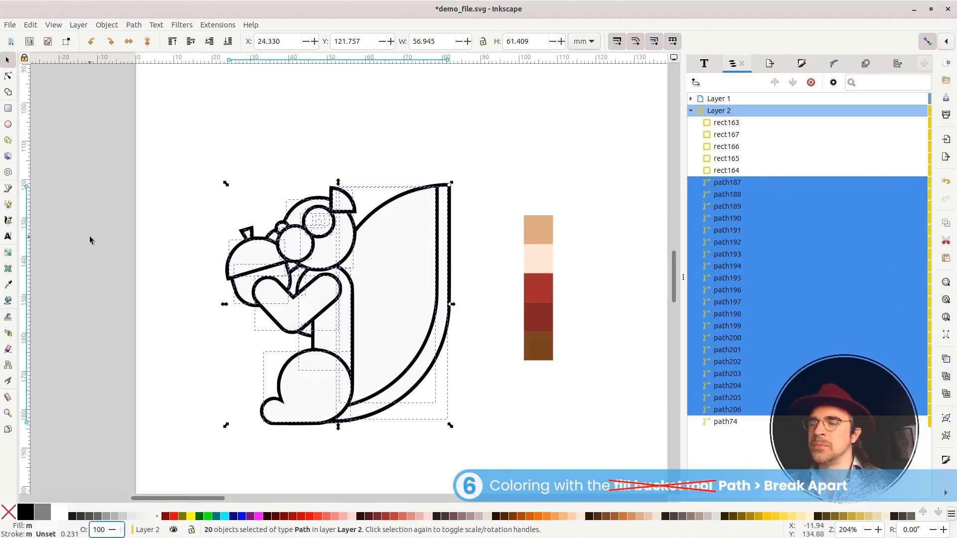
{"action": "left_click", "coordinate": [92, 239]}
Raise the small pupil circle above the other eye shapes and deselect it.
{"action": "left_click", "coordinate": [321, 225]}
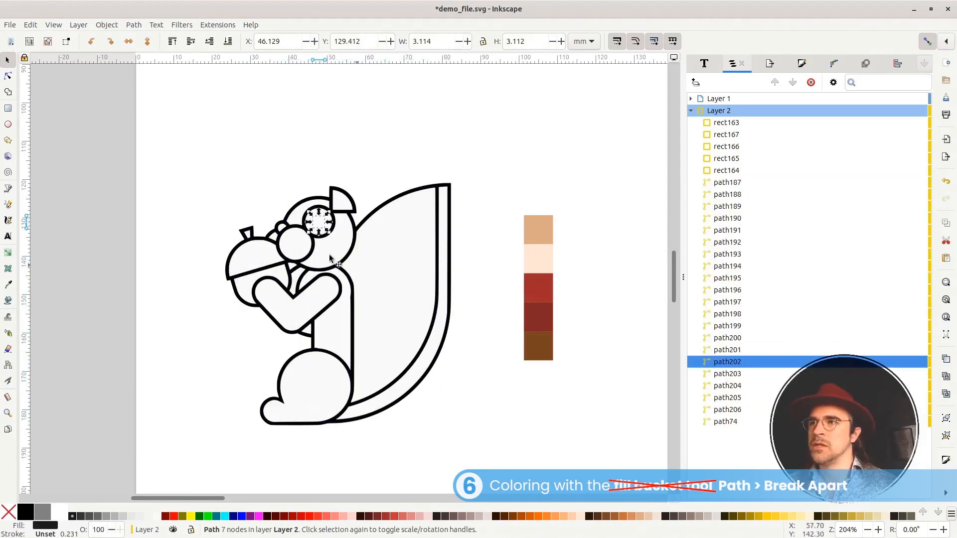
{"action": "key", "text": "Page_Up"}
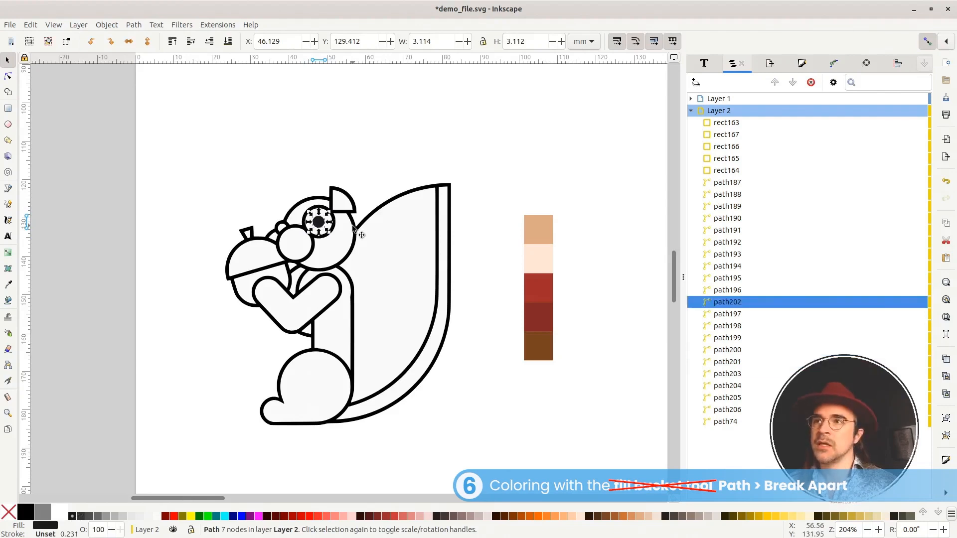
{"action": "key", "text": "Escape"}
Select the large inner tail shape, move it away from the squirrel, and undo the move.
{"action": "left_click", "coordinate": [424, 211]}
{"action": "left_click_drag", "start_coordinate": [396, 349], "coordinate": [456, 261]}
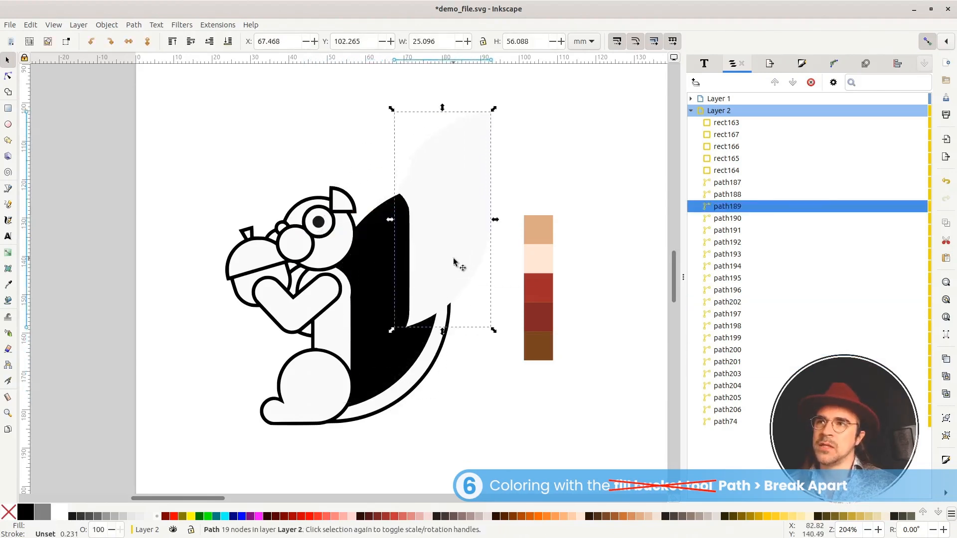
{"action": "key", "text": "ctrl+z"}
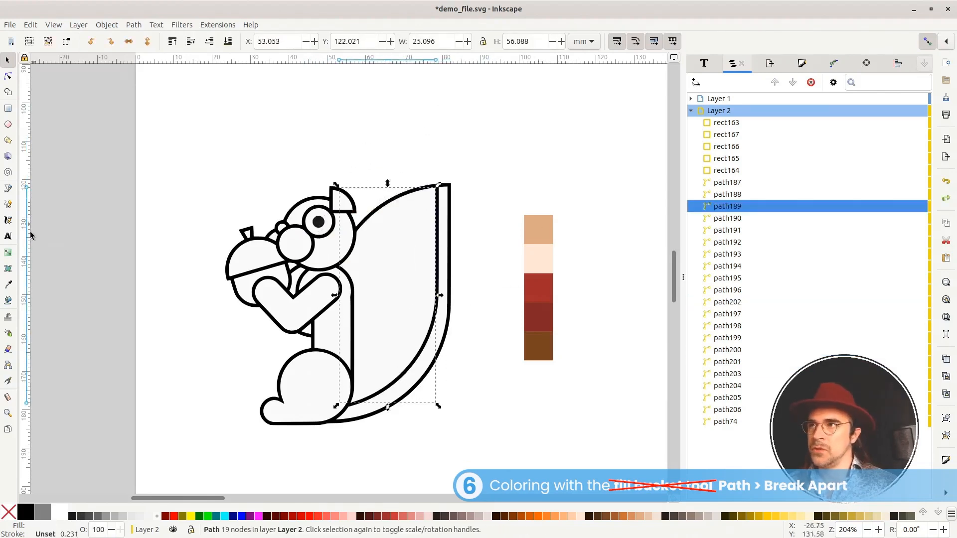
Fill the selected inner tail with the red sampled from the palette's third swatch, after trying the tan swatch.
{"action": "left_click", "coordinate": [8, 285]}
{"action": "left_click", "coordinate": [547, 234]}
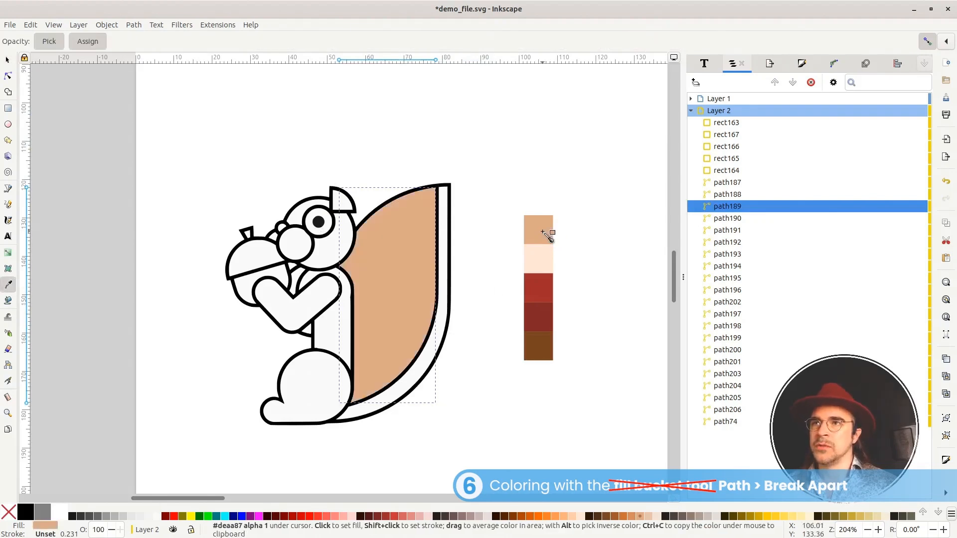
{"action": "left_click", "coordinate": [539, 296]}
Apply the same sampled red to the squirrel's body, hind leg, arm, head and forehead with the Dropper.
{"action": "left_click", "coordinate": [330, 339]}
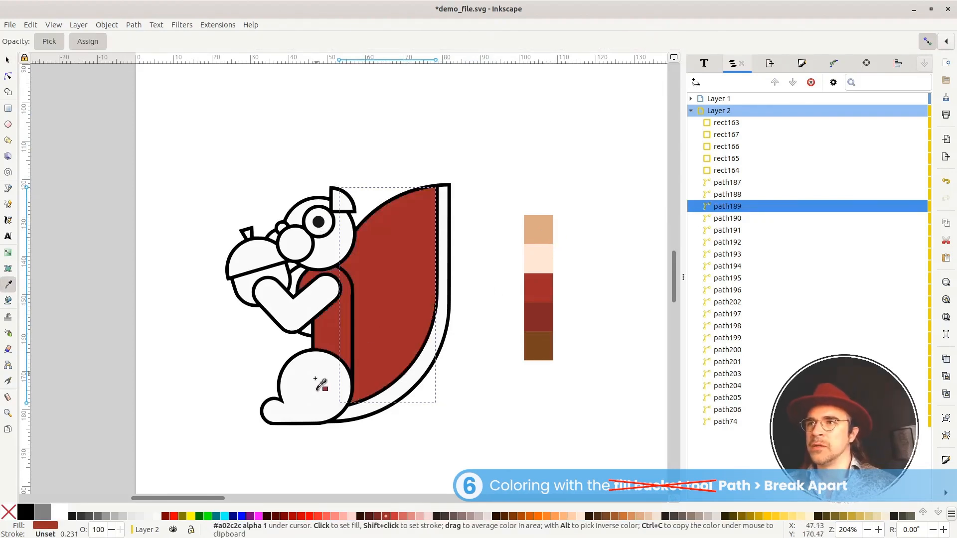
{"action": "left_click", "coordinate": [316, 380]}
{"action": "left_click", "coordinate": [307, 301]}
{"action": "left_click", "coordinate": [328, 251]}
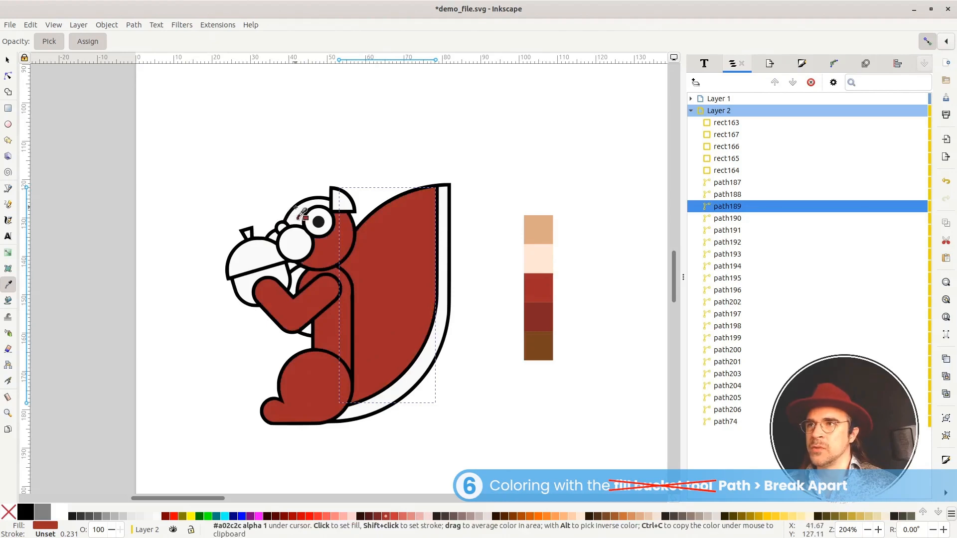
{"action": "left_click", "coordinate": [297, 216]}
Select the outer tail strip and fill it with the pale peach sampled from the palette's second swatch.
{"action": "key", "text": "s"}
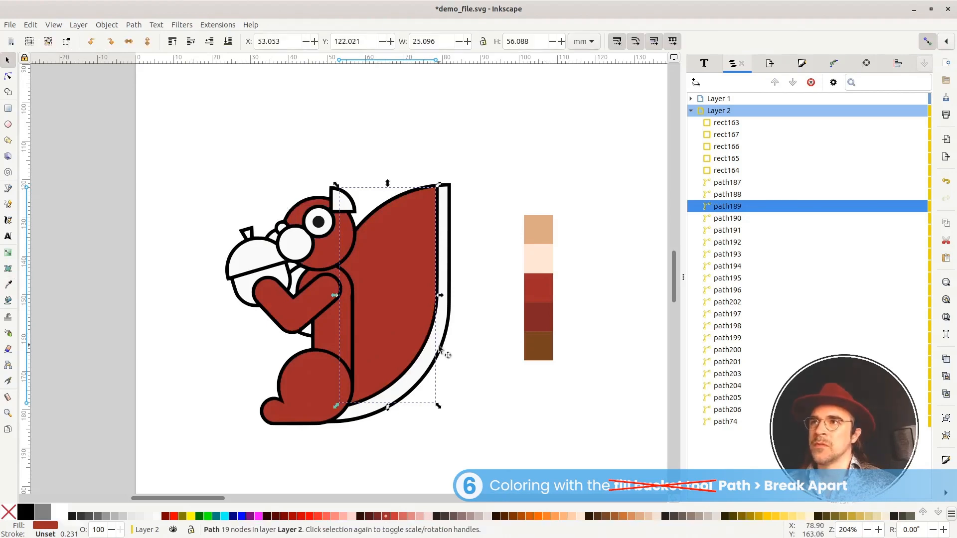
{"action": "left_click", "coordinate": [435, 341]}
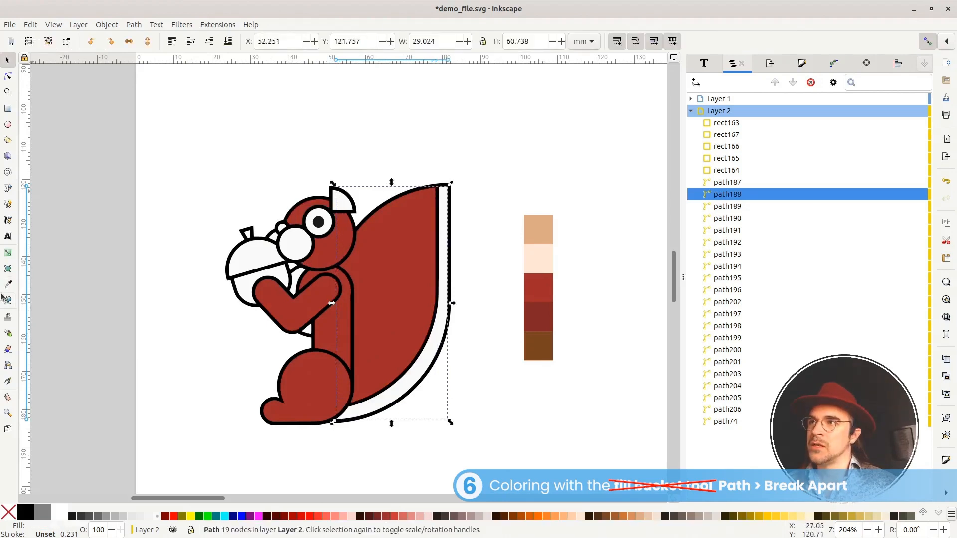
{"action": "key", "text": "d"}
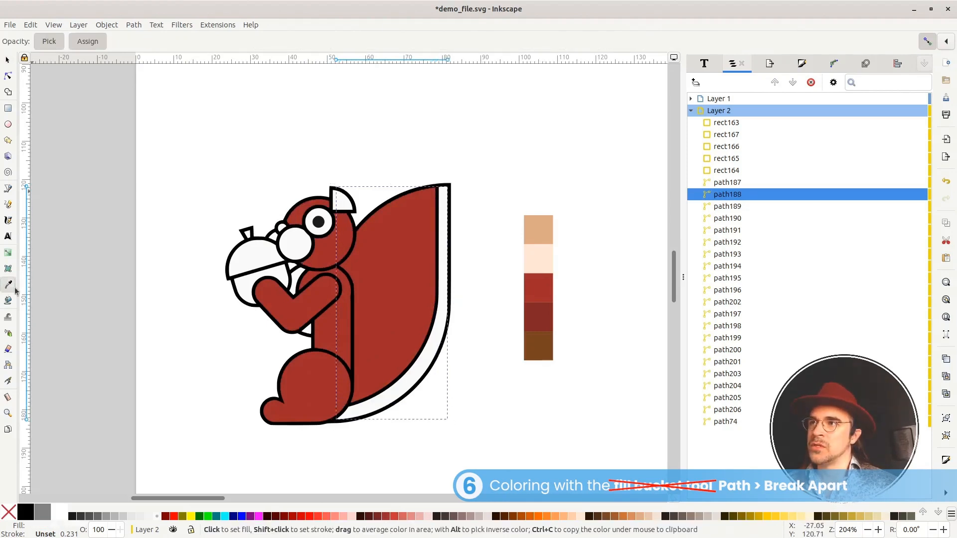
{"action": "left_click", "coordinate": [545, 258]}
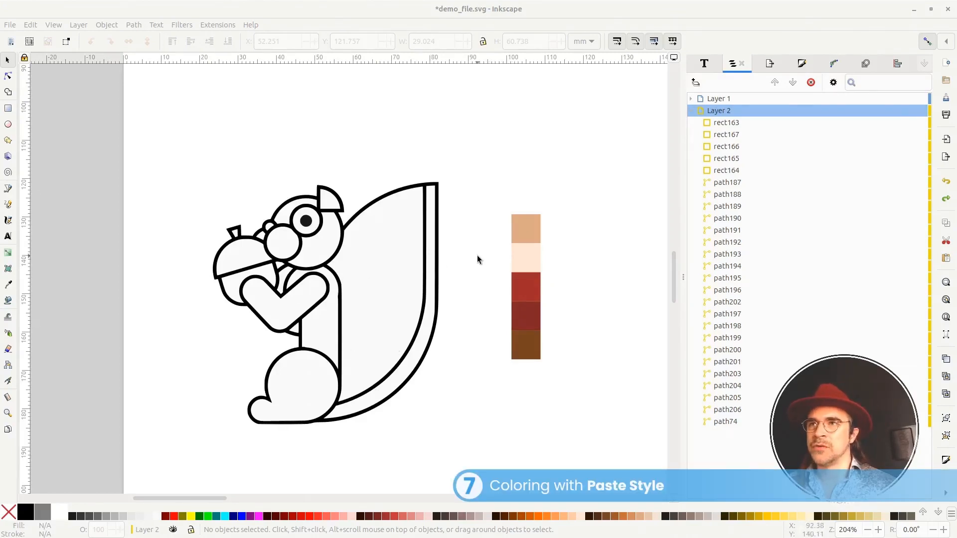
Copy the dark red fourth swatch of the palette beside the uncoloured squirrel.
{"action": "left_click_drag", "start_coordinate": [477, 255], "coordinate": [521, 231]}
{"action": "left_click", "coordinate": [568, 206]}
{"action": "left_click", "coordinate": [566, 295]}
{"action": "key", "text": "ctrl+c"}
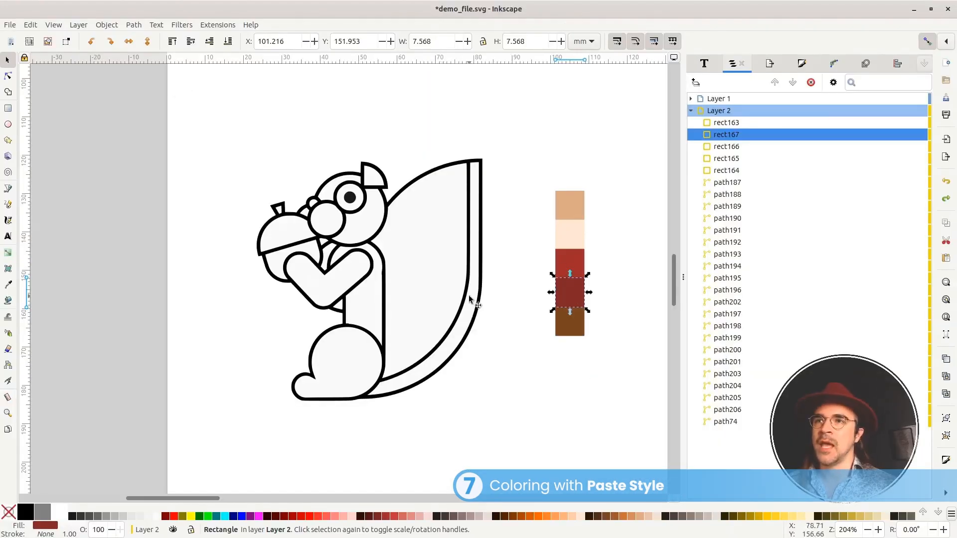
Apply the copied dark red swatch's style to the squirrel's inner tail with Paste Style.
{"action": "left_click", "coordinate": [469, 296]}
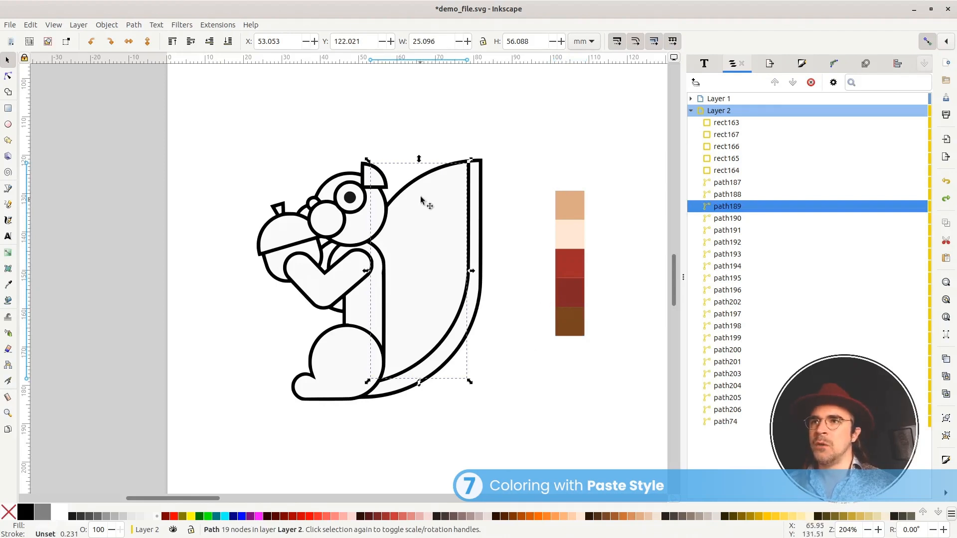
{"action": "left_click", "coordinate": [30, 25]}
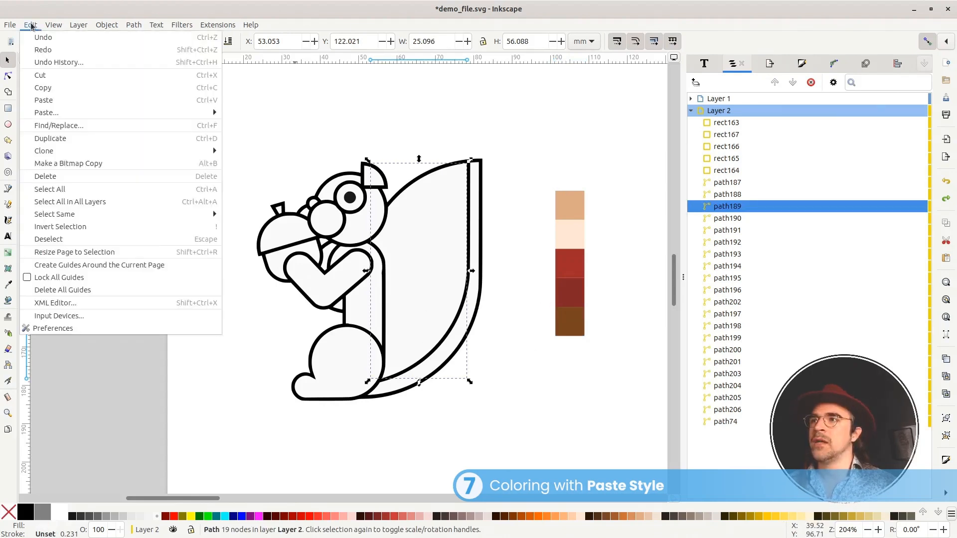
{"action": "mouse_move", "coordinate": [100, 113]}
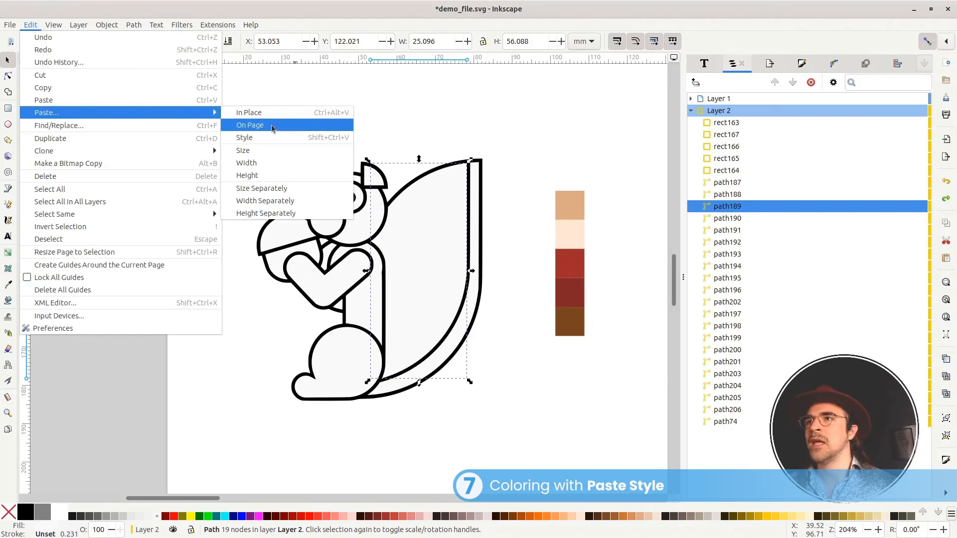
{"action": "left_click", "coordinate": [304, 140]}
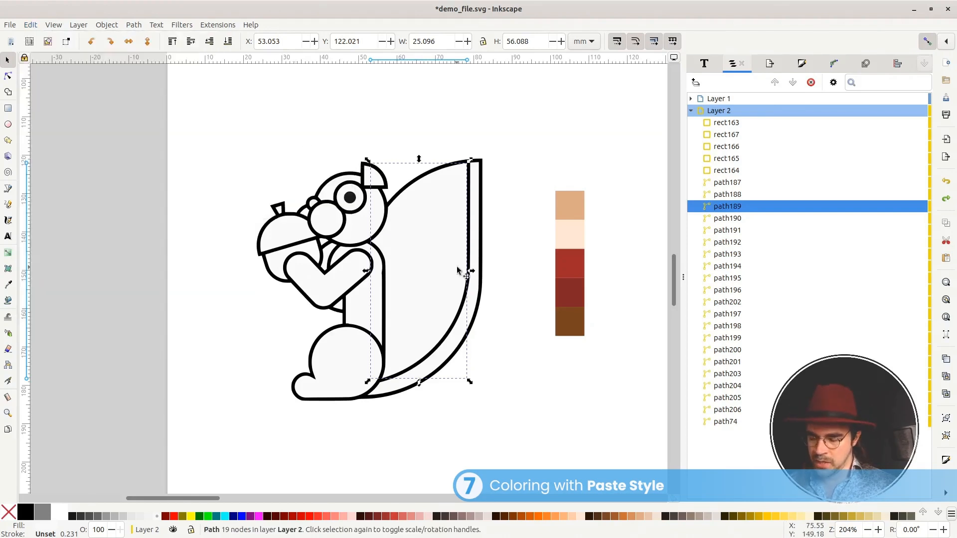
{"action": "key", "text": "ctrl+shift+v"}
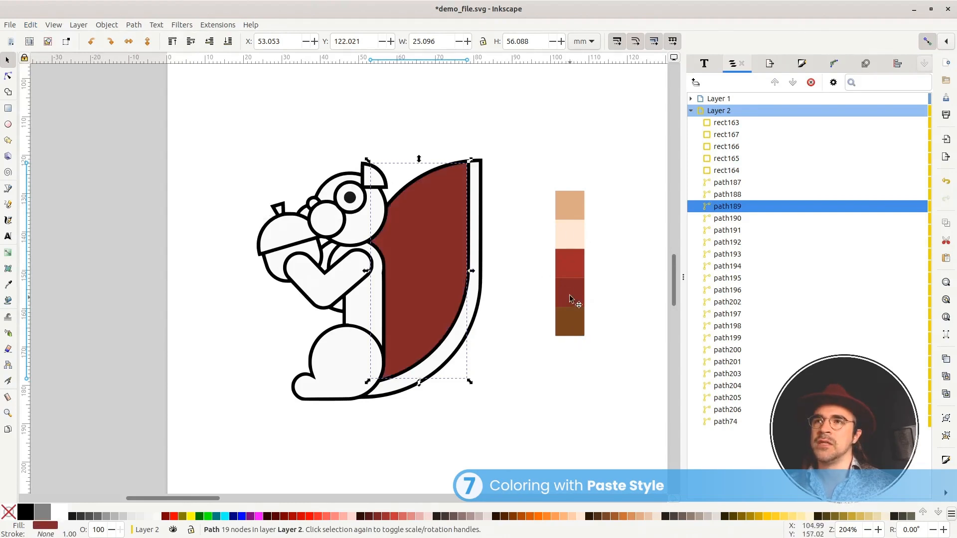
Paste the same dark red style onto the squirrel's body, hind leg and arm.
{"action": "left_click", "coordinate": [368, 315]}
{"action": "key", "text": "ctrl+shift+v"}
{"action": "left_click", "coordinate": [355, 358]}
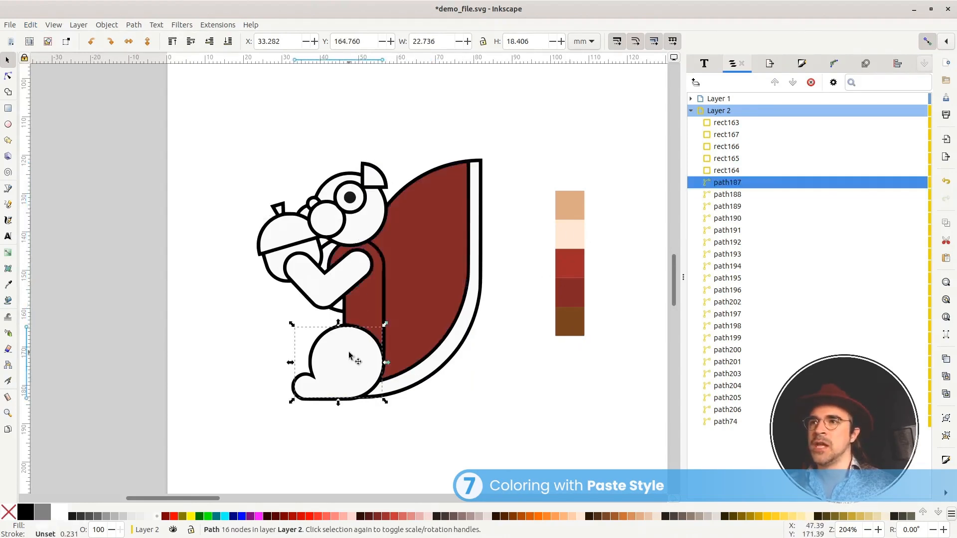
{"action": "key", "text": "ctrl+shift+v"}
{"action": "left_click", "coordinate": [341, 285]}
{"action": "key", "text": "ctrl+shift+v"}
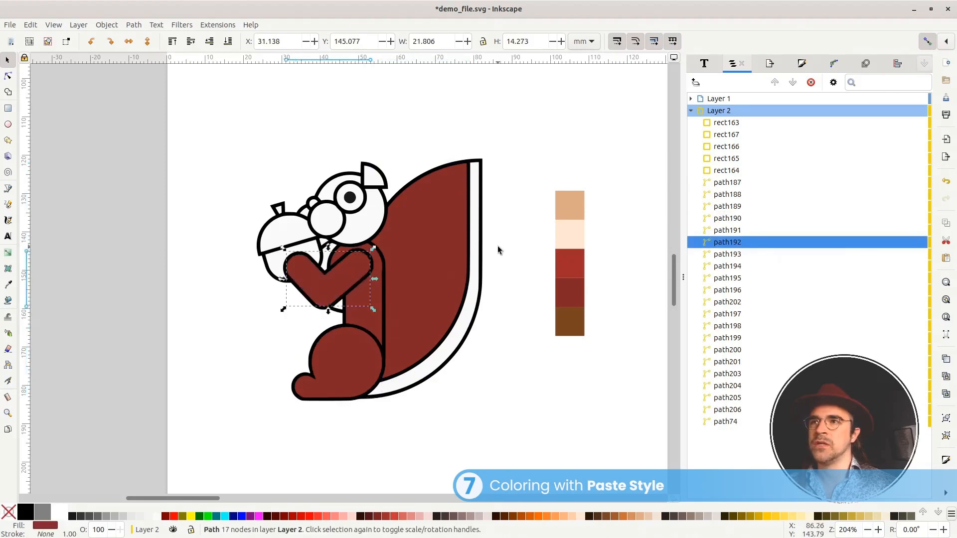
Copy the brighter red third swatch of the palette and paste its style onto the squirrel's head and forehead.
{"action": "left_click", "coordinate": [569, 269]}
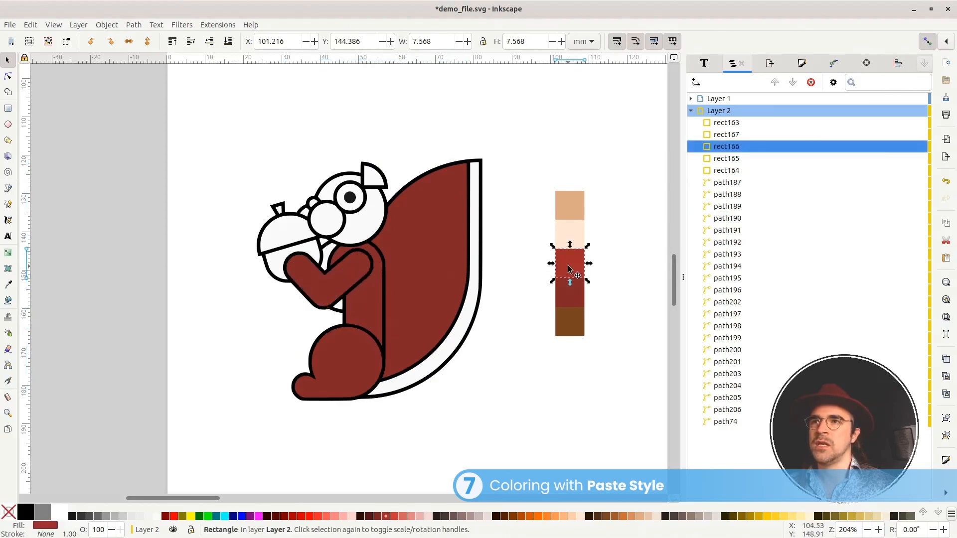
{"action": "left_click", "coordinate": [360, 229]}
{"action": "key", "text": "ctrl+shift+v"}
{"action": "left_click", "coordinate": [334, 187]}
{"action": "key", "text": "ctrl+shift+v"}
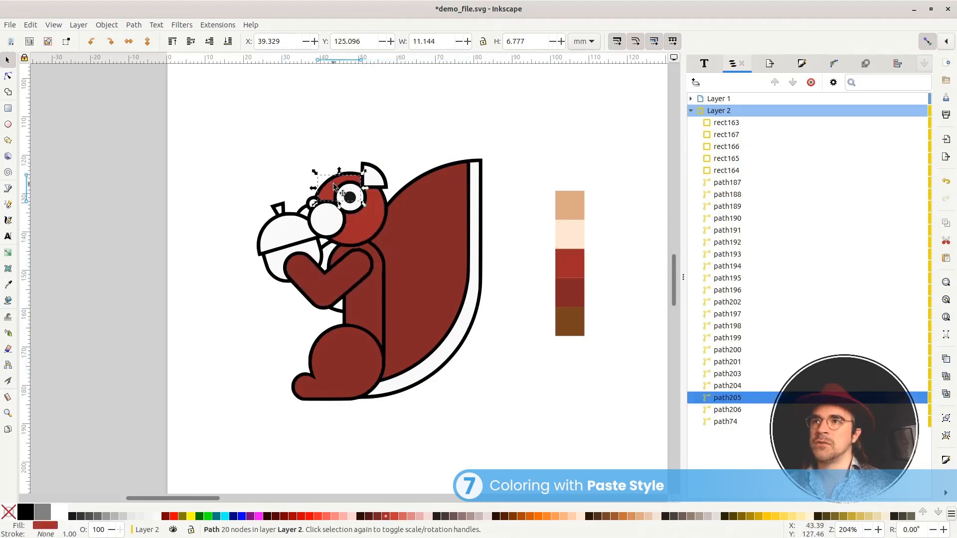
{"action": "left_click", "coordinate": [570, 243]}
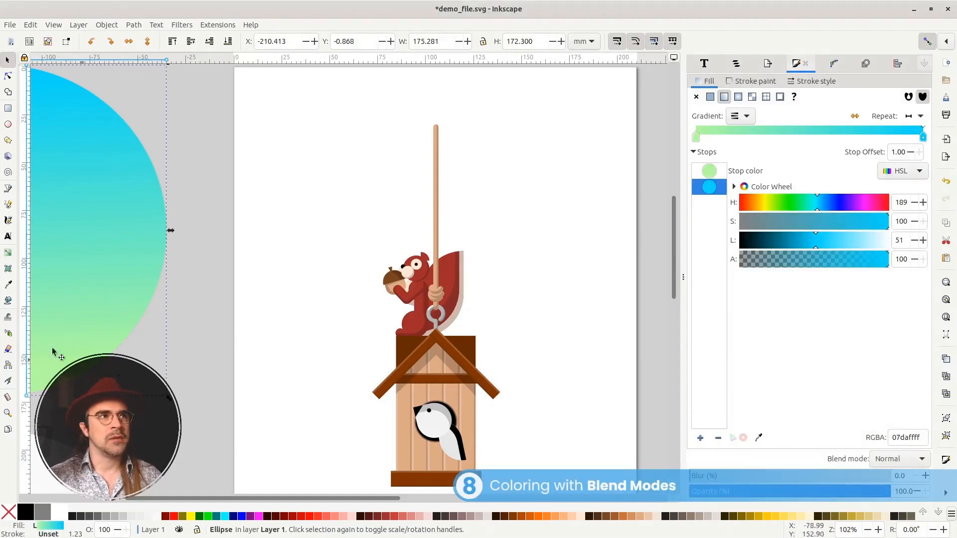
Move the blue gradient circle from beside the page onto the squirrel and birdhouse artwork.
{"action": "scroll", "coordinate": [384, 319], "scroll_direction": "down", "scroll_amount": 3}
{"action": "scroll", "coordinate": [385, 319], "scroll_direction": "left", "scroll_amount": 2}
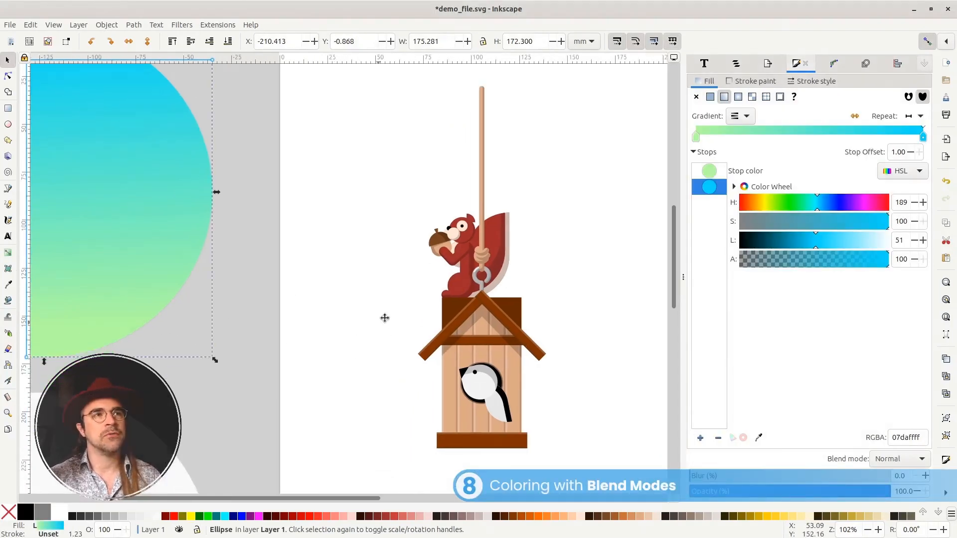
{"action": "scroll", "coordinate": [392, 314], "scroll_direction": "down", "scroll_amount": 1, "text": "ctrl"}
{"action": "scroll", "coordinate": [435, 298], "scroll_direction": "up", "scroll_amount": 3}
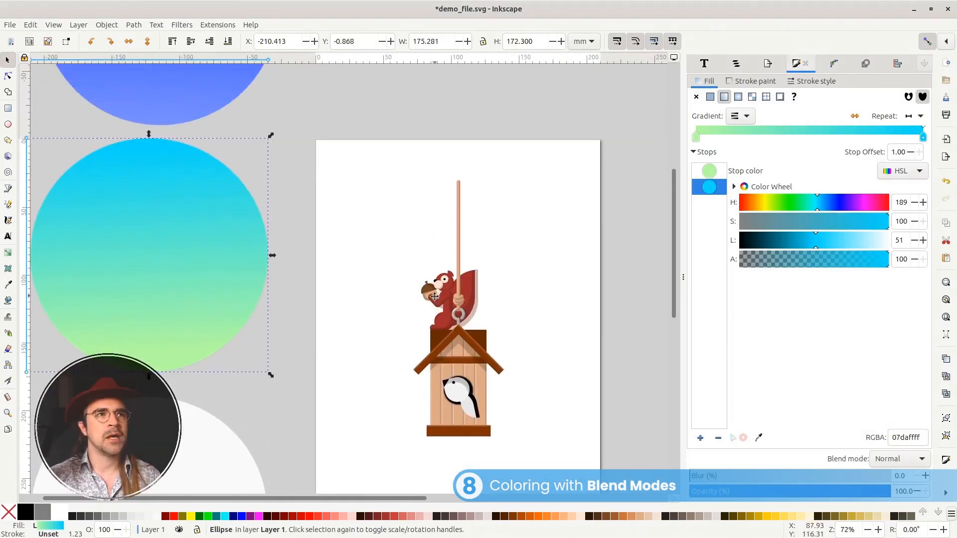
{"action": "scroll", "coordinate": [438, 328], "scroll_direction": "up", "scroll_amount": 4}
{"action": "left_click", "coordinate": [239, 98]}
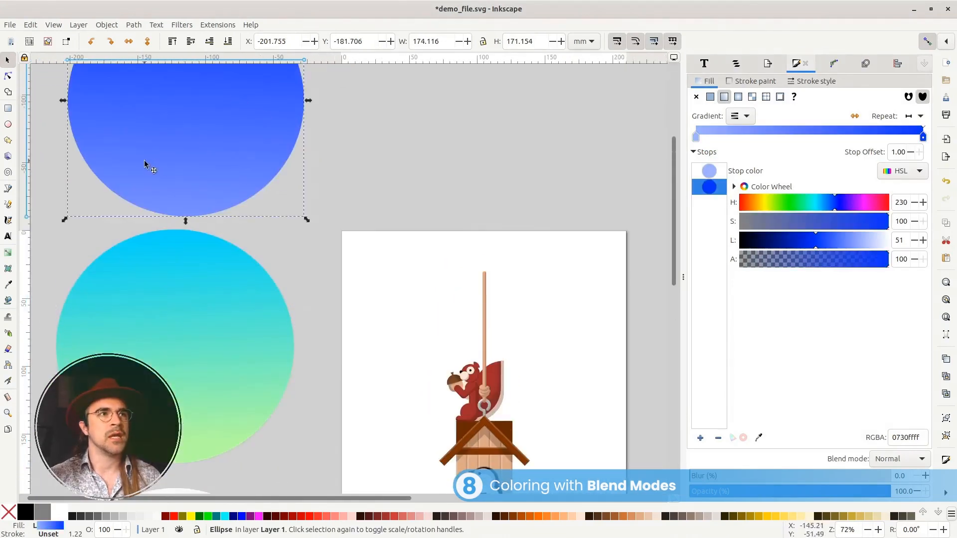
{"action": "left_click_drag", "start_coordinate": [145, 162], "coordinate": [524, 414]}
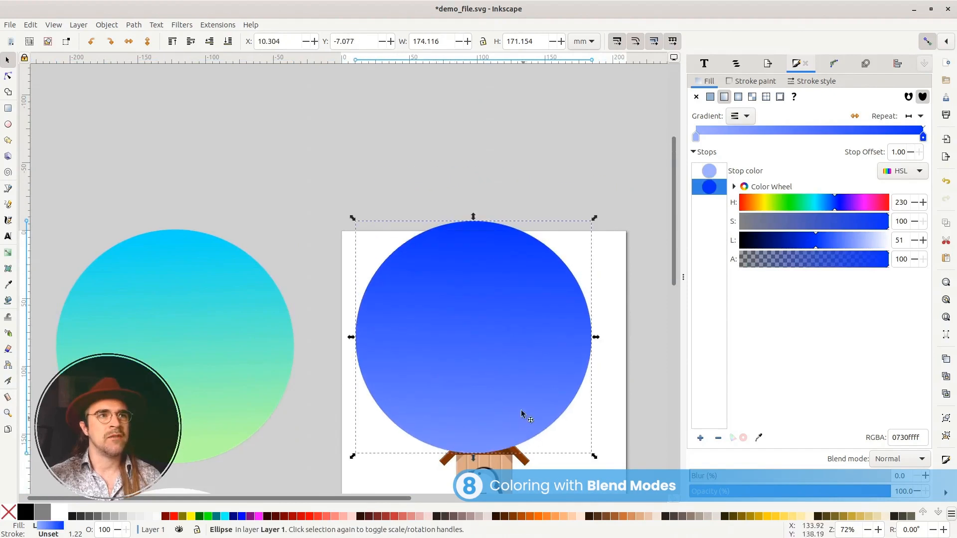
Enlarge the blue circle to about 210 by 207 mm and position it over the whole squirrel and birdhouse.
{"action": "scroll", "coordinate": [519, 299], "scroll_direction": "down", "scroll_amount": 10}
{"action": "scroll", "coordinate": [511, 185], "scroll_direction": "up", "scroll_amount": 2}
{"action": "left_click_drag", "start_coordinate": [529, 196], "coordinate": [539, 274]}
{"action": "left_click_drag", "start_coordinate": [601, 131], "coordinate": [651, 84]}
{"action": "left_click_drag", "start_coordinate": [514, 252], "coordinate": [496, 261]}
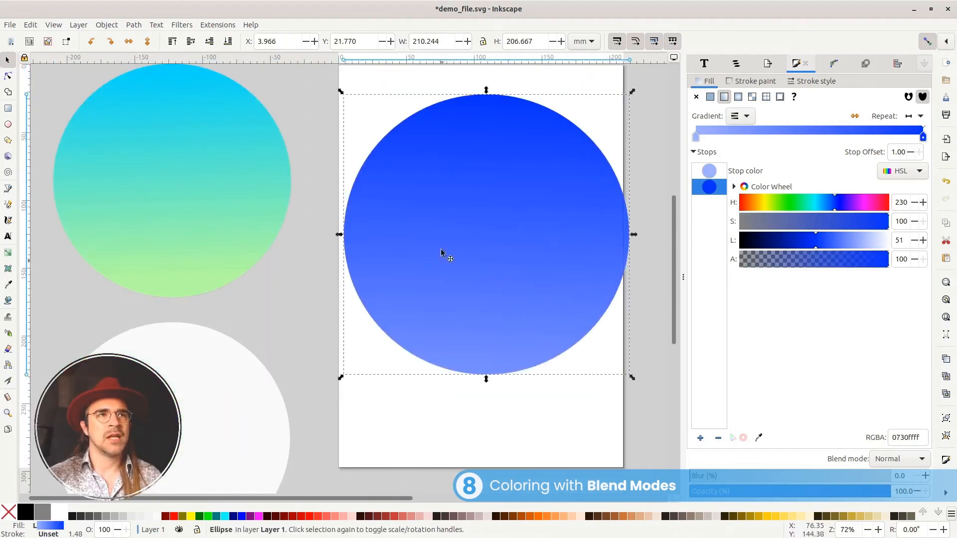
{"action": "mouse_move", "coordinate": [537, 225]}
{"action": "left_mouse_down"}
{"action": "mouse_move", "coordinate": [564, 239]}
{"action": "mouse_move", "coordinate": [533, 237]}
{"action": "left_mouse_up"}
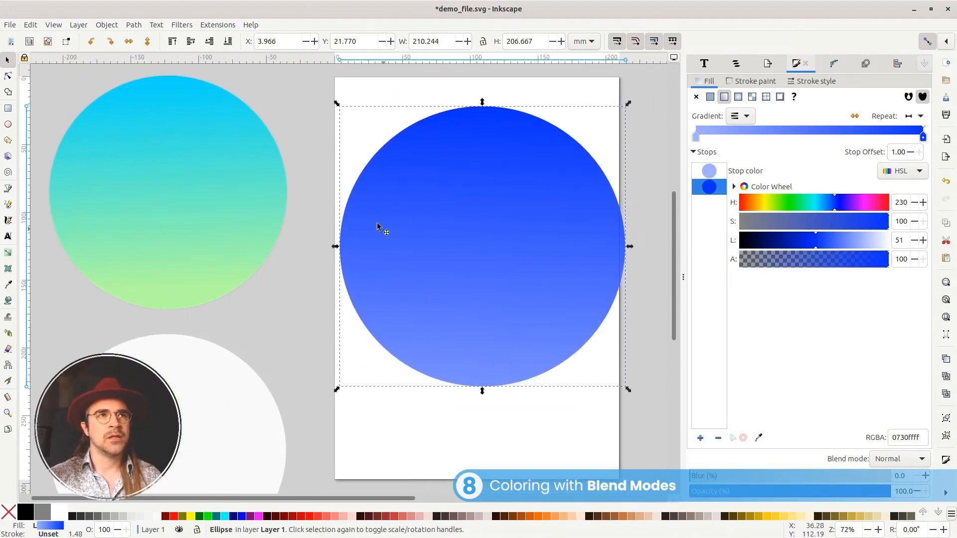
Set the blue circle's blend mode to Soft Light.
{"action": "left_click", "coordinate": [907, 459]}
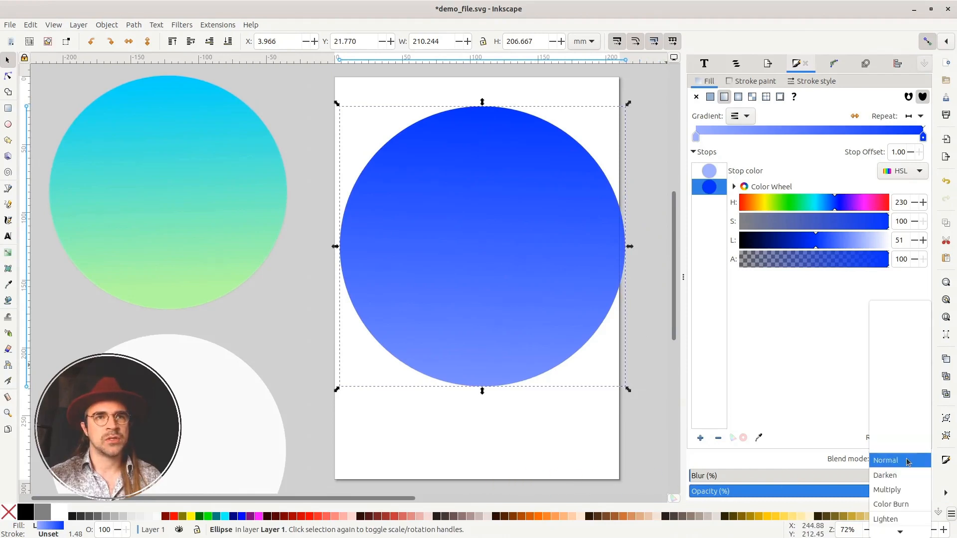
{"action": "left_click", "coordinate": [888, 461]}
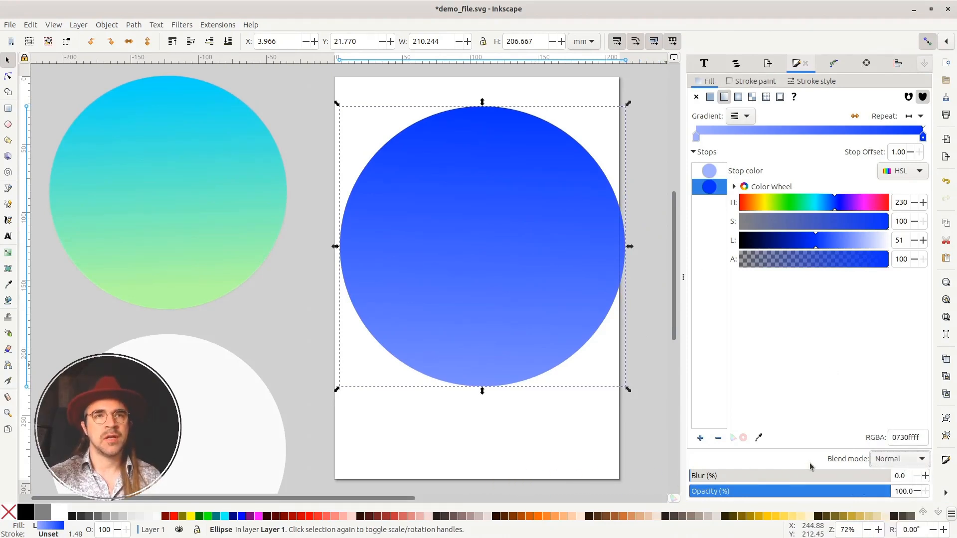
{"action": "left_click", "coordinate": [916, 463]}
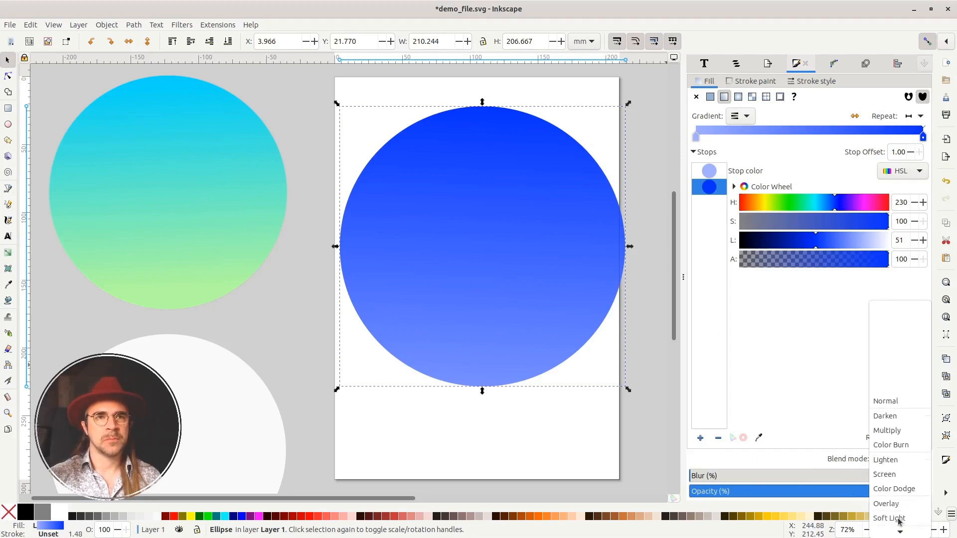
{"action": "scroll", "coordinate": [906, 459], "scroll_direction": "down", "scroll_amount": 2}
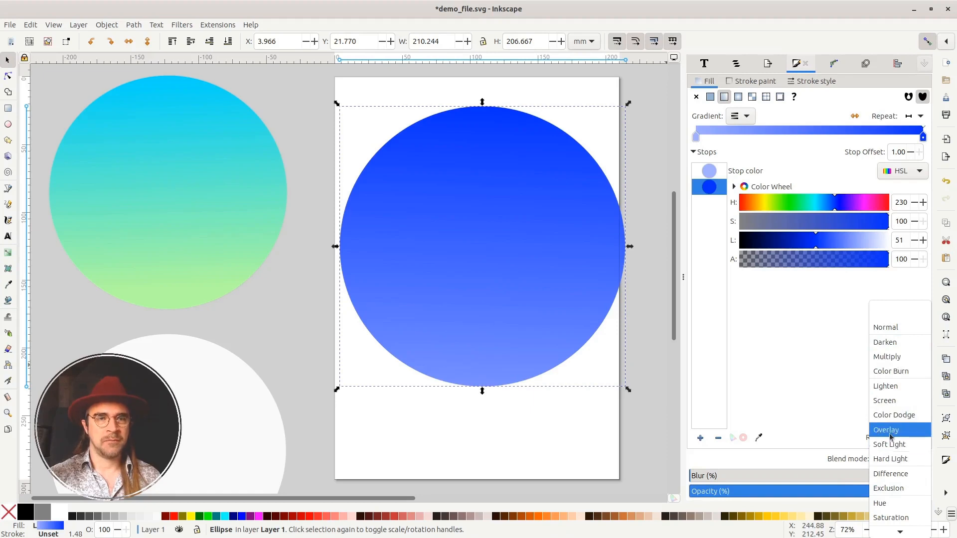
{"action": "left_click", "coordinate": [906, 447]}
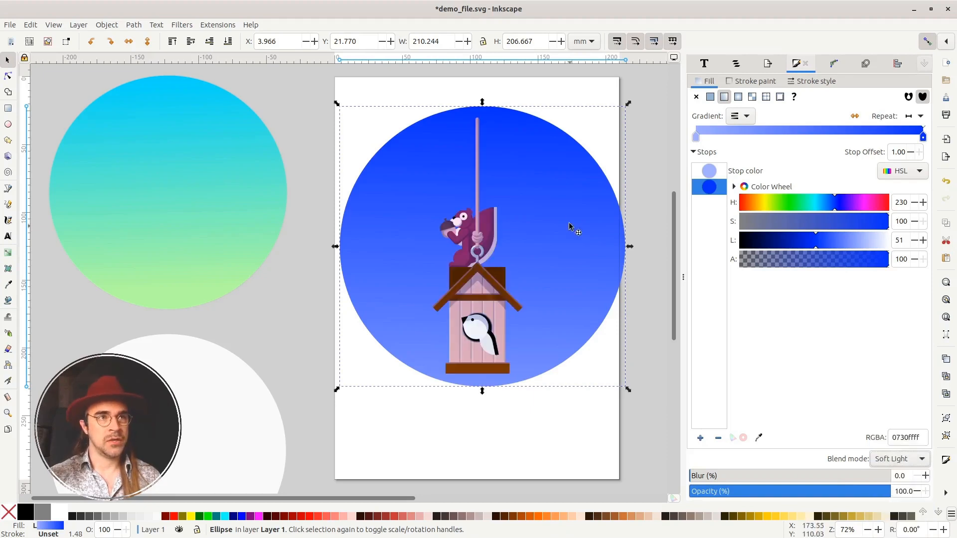
Reposition the blue circle around the artwork and shrink it to about 203 by 200 mm.
{"action": "left_click_drag", "start_coordinate": [565, 199], "coordinate": [561, 206]}
{"action": "scroll", "coordinate": [572, 240], "scroll_direction": "up", "scroll_amount": 2}
{"action": "scroll", "coordinate": [449, 274], "scroll_direction": "down", "scroll_amount": 2}
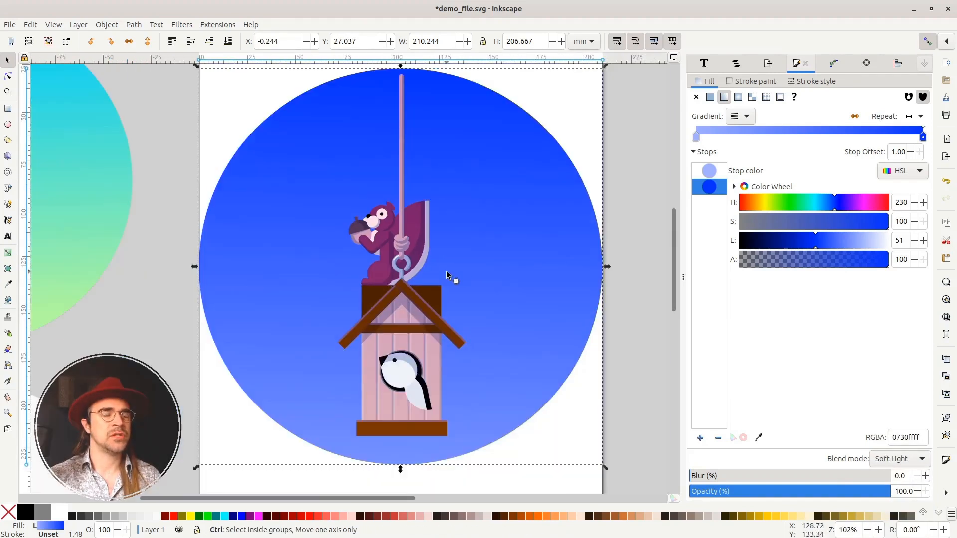
{"action": "left_click_drag", "start_coordinate": [498, 220], "coordinate": [502, 249]}
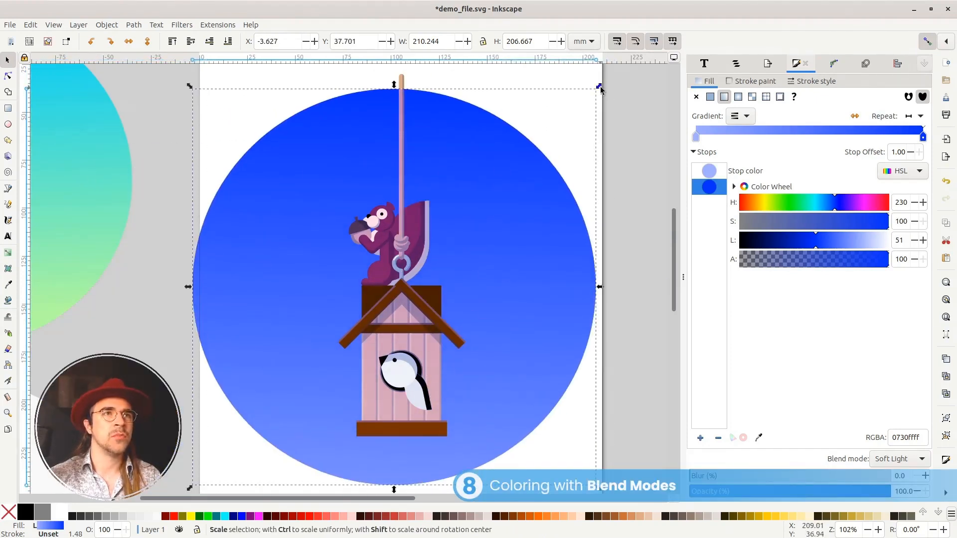
{"action": "left_click_drag", "start_coordinate": [598, 87], "coordinate": [592, 93]}
{"action": "scroll", "coordinate": [438, 265], "scroll_direction": "up", "scroll_amount": 2}
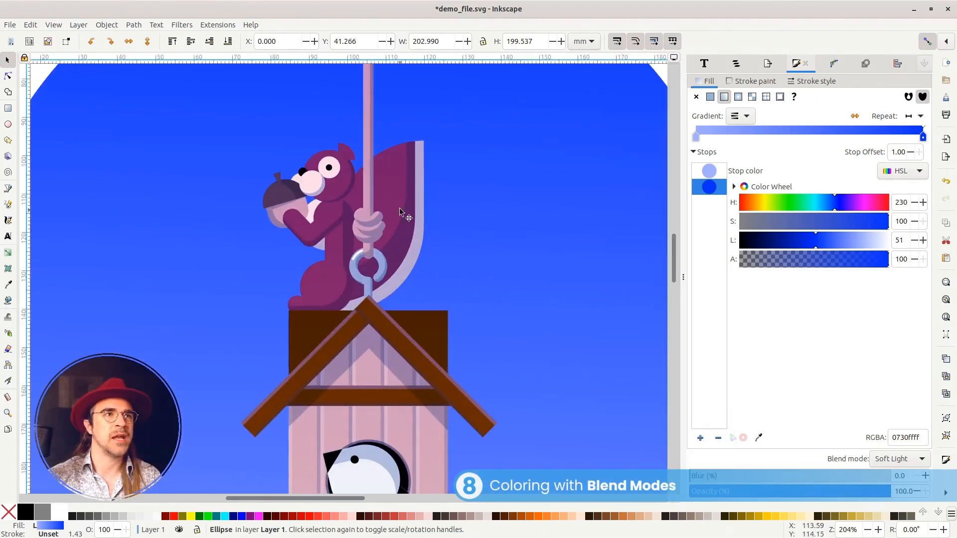
{"action": "scroll", "coordinate": [399, 208], "scroll_direction": "down", "scroll_amount": 3}
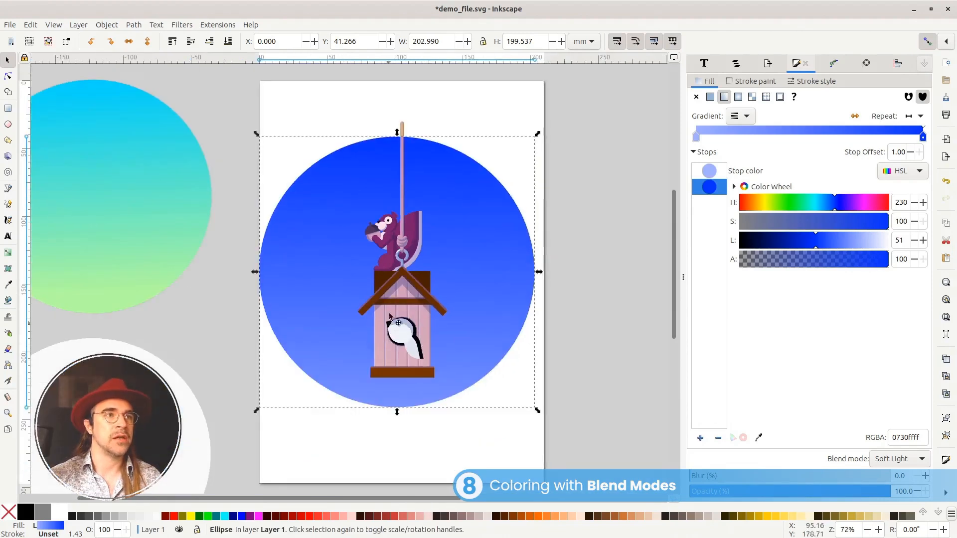
{"action": "scroll", "coordinate": [400, 306], "scroll_direction": "up", "scroll_amount": 1}
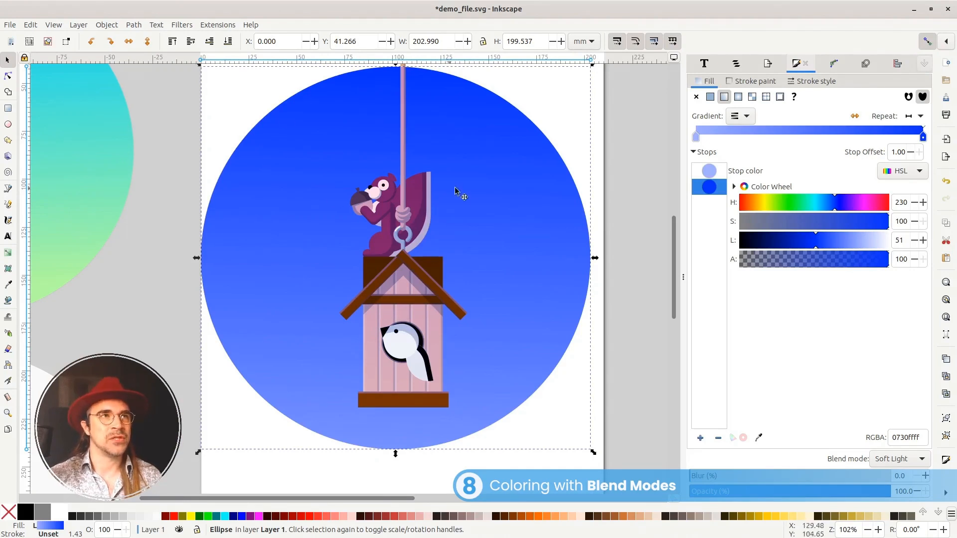
Move the blue circle off the page and place the cyan-to-green gradient circle over the artwork instead.
{"action": "left_click_drag", "start_coordinate": [492, 261], "coordinate": [509, 210]}
{"action": "key", "text": "ctrl+z"}
{"action": "left_click_drag", "start_coordinate": [237, 209], "coordinate": [697, 211]}
{"action": "left_click", "coordinate": [75, 161]}
{"action": "left_click_drag", "start_coordinate": [75, 160], "coordinate": [493, 272]}
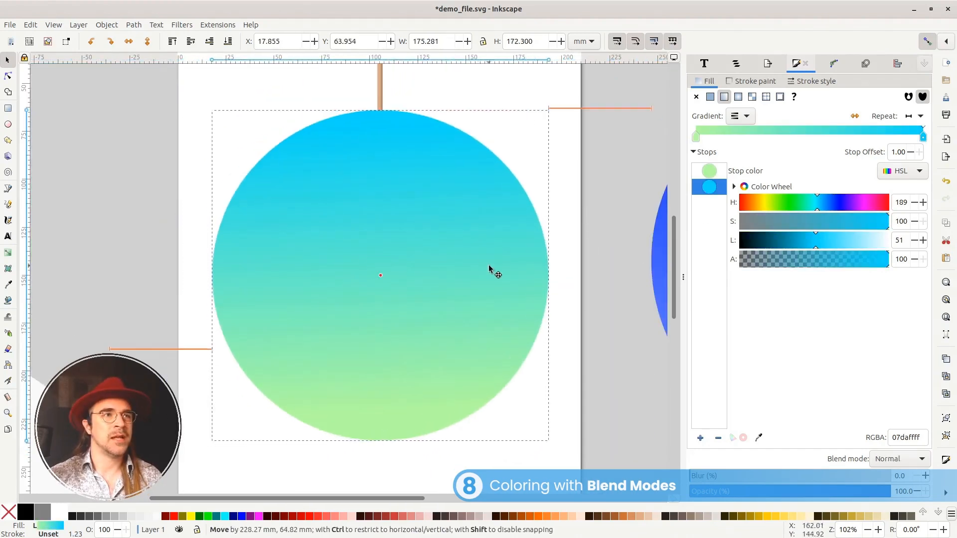
Set the cyan-to-green circle's blend mode to Soft Light.
{"action": "left_click", "coordinate": [909, 463]}
{"action": "scroll", "coordinate": [905, 464], "scroll_direction": "down", "scroll_amount": 9}
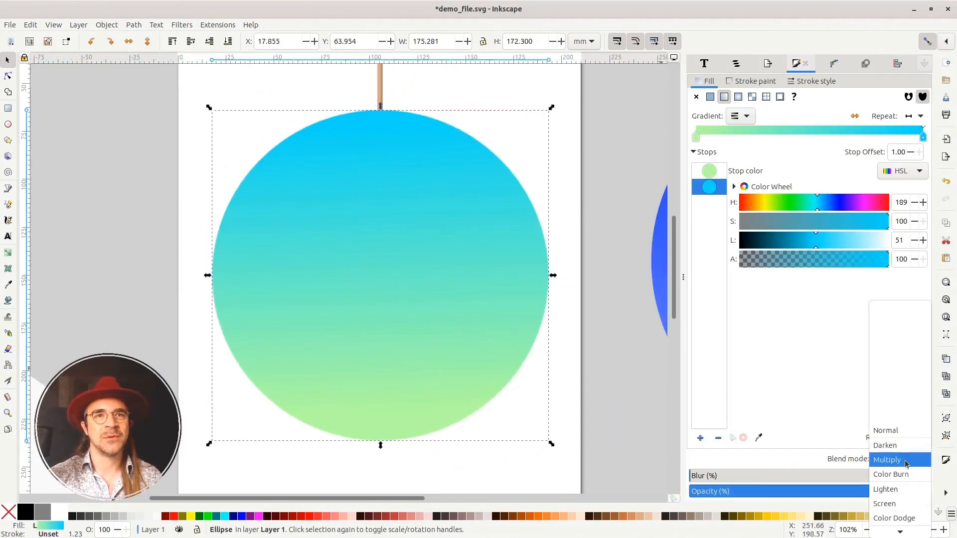
{"action": "scroll", "coordinate": [900, 474], "scroll_direction": "down", "scroll_amount": 3}
{"action": "left_click", "coordinate": [900, 462]}
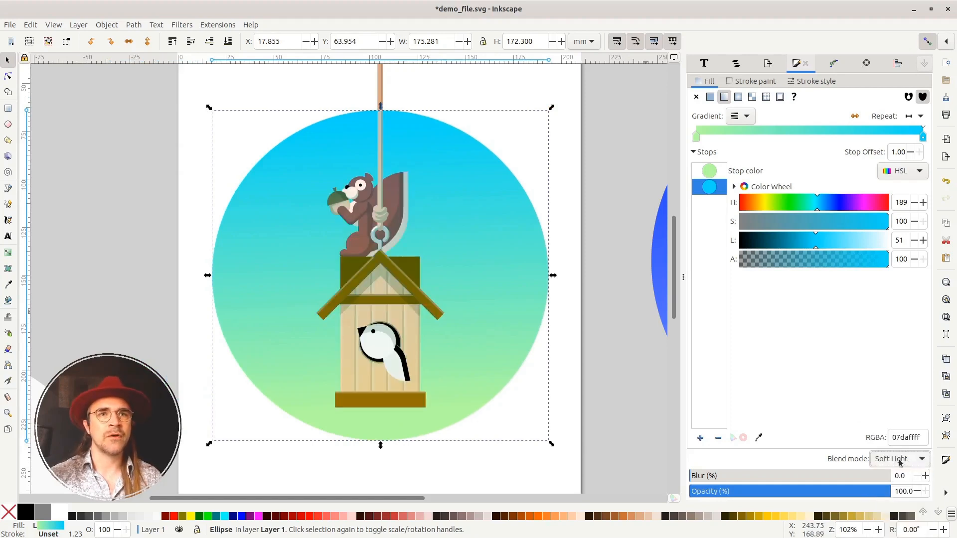
Enlarge the cyan-to-green circle to about 198 by 195 mm around the artwork and reduce its opacity to about 51%.
{"action": "left_click_drag", "start_coordinate": [551, 107], "coordinate": [573, 87]}
{"action": "left_click_drag", "start_coordinate": [466, 345], "coordinate": [459, 335]}
{"action": "left_click_drag", "start_coordinate": [488, 247], "coordinate": [549, 378]}
{"action": "left_click_drag", "start_coordinate": [835, 497], "coordinate": [757, 493]}
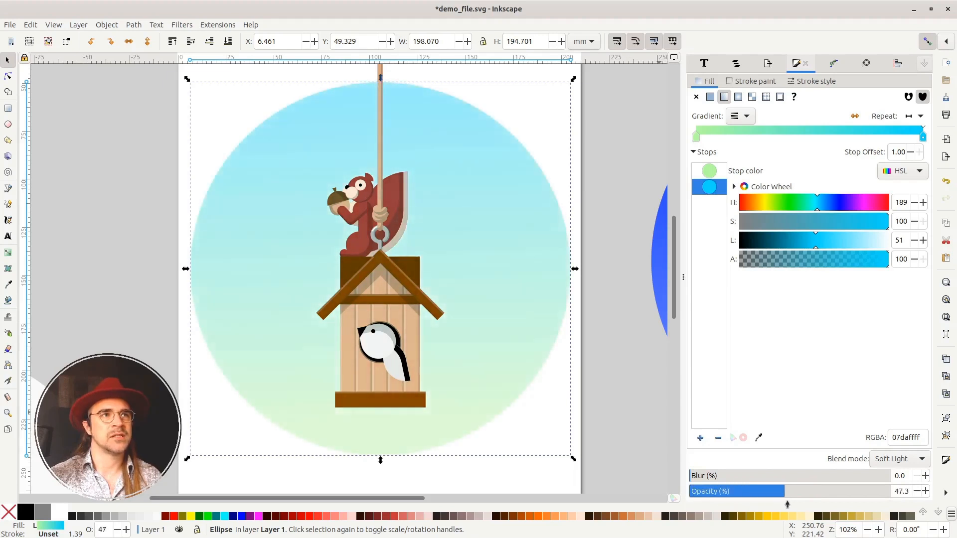
{"action": "scroll", "coordinate": [454, 341], "scroll_direction": "down", "scroll_amount": 3}
{"action": "scroll", "coordinate": [449, 337], "scroll_direction": "down", "scroll_amount": 2}
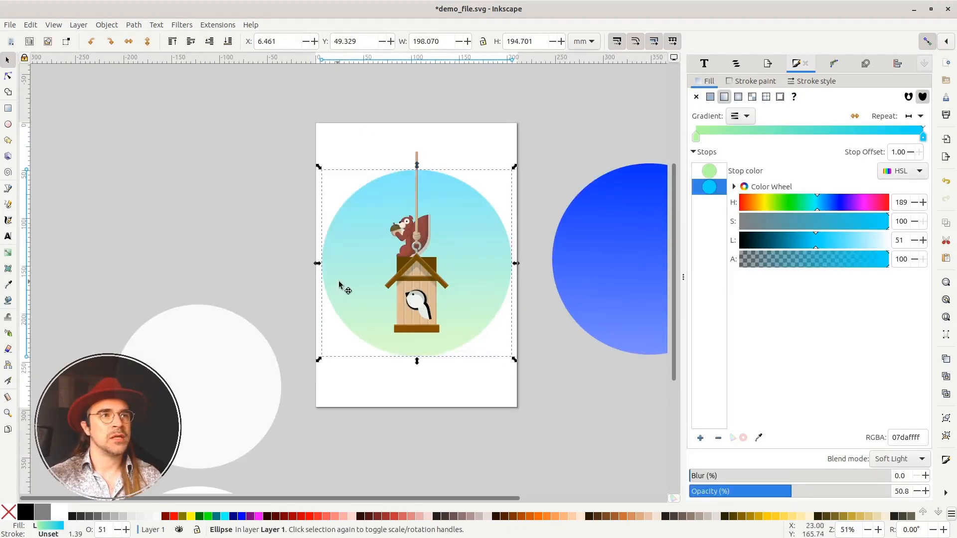
Move the cyan-to-green circle off the page and place the light grey circle over the artwork.
{"action": "left_click_drag", "start_coordinate": [337, 282], "coordinate": [673, 382]}
{"action": "left_click", "coordinate": [203, 412]}
{"action": "left_click_drag", "start_coordinate": [203, 413], "coordinate": [421, 300]}
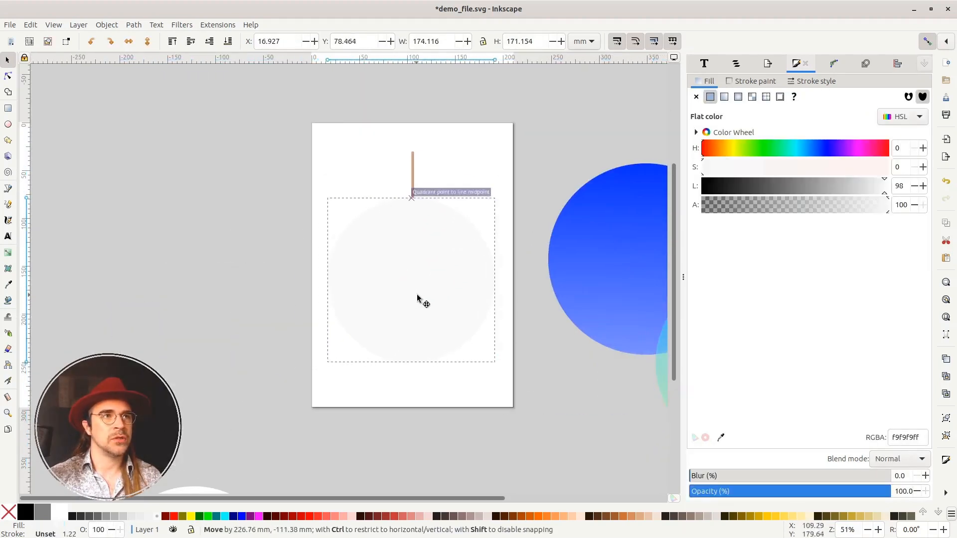
Fill the circle over the artwork with white and set its blend mode to Saturation.
{"action": "scroll", "coordinate": [421, 299], "scroll_direction": "up", "scroll_amount": 1}
{"action": "left_click", "coordinate": [893, 458]}
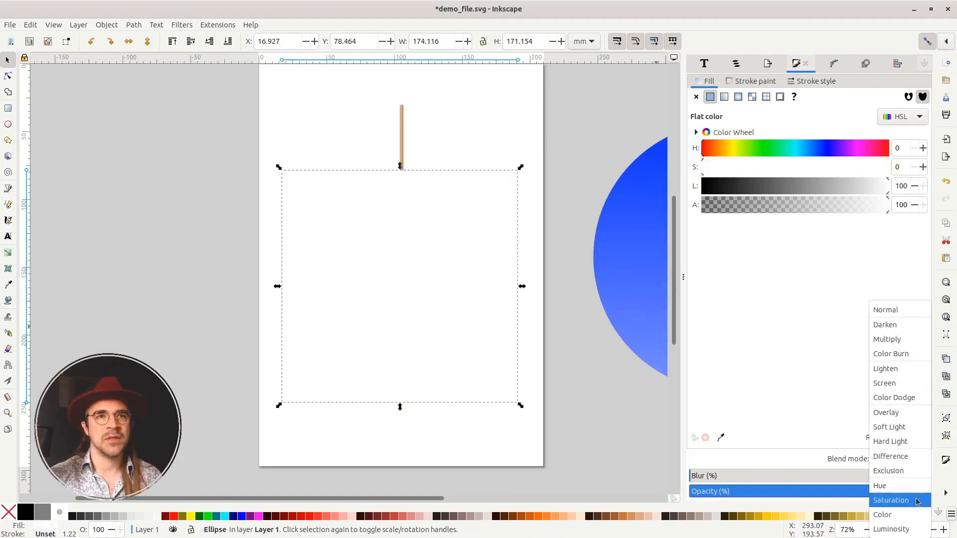
{"action": "left_click", "coordinate": [917, 500]}
Shift the white circle up over the squirrel and birdhouse and lower its opacity to 63%.
{"action": "left_click_drag", "start_coordinate": [441, 309], "coordinate": [438, 291]}
{"action": "scroll", "coordinate": [392, 293], "scroll_direction": "up", "scroll_amount": 2}
{"action": "scroll", "coordinate": [522, 246], "scroll_direction": "up", "scroll_amount": 3}
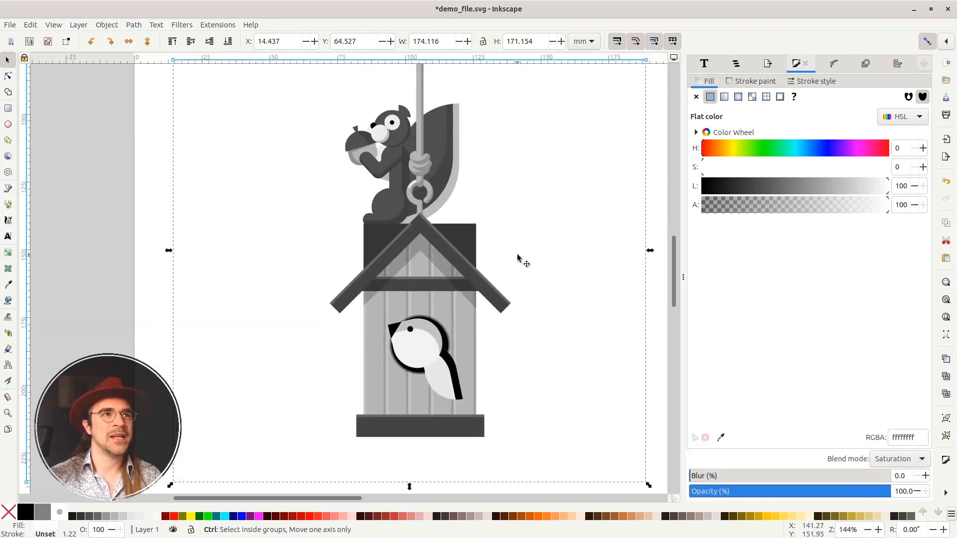
{"action": "left_click_drag", "start_coordinate": [829, 492], "coordinate": [811, 492]}
{"action": "scroll", "coordinate": [496, 300], "scroll_direction": "down", "scroll_amount": 1}
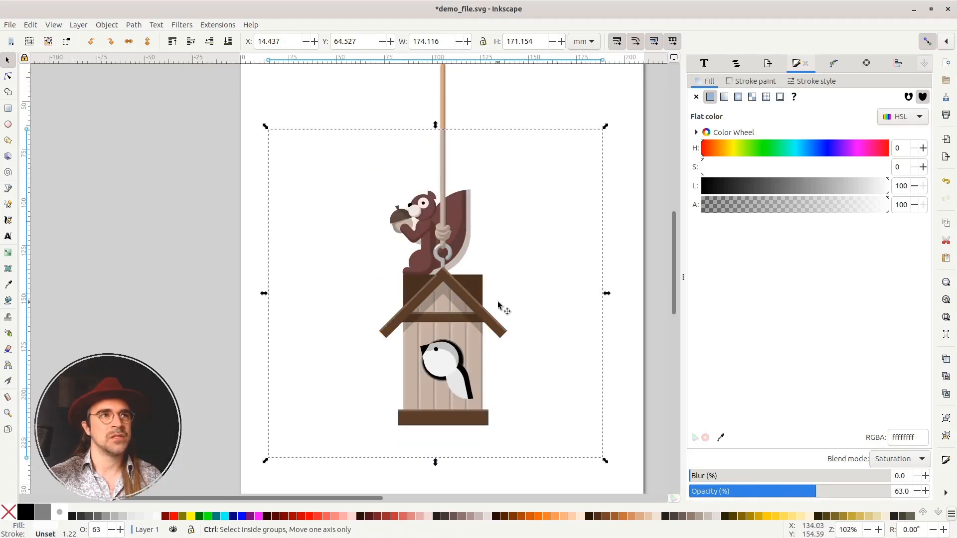
Reposition the white Saturation circle over the artwork and delete it.
{"action": "left_click_drag", "start_coordinate": [545, 318], "coordinate": [490, 317]}
{"action": "left_click_drag", "start_coordinate": [423, 304], "coordinate": [451, 227]}
{"action": "key", "text": "Delete"}
Place the grey-to-white radial gradient circle with Saturation blending over the squirrel and birdhouse.
{"action": "scroll", "coordinate": [460, 298], "scroll_direction": "down", "scroll_amount": 1}
{"action": "left_click_drag", "start_coordinate": [243, 403], "coordinate": [246, 324]}
{"action": "left_click_drag", "start_coordinate": [112, 489], "coordinate": [185, 319]}
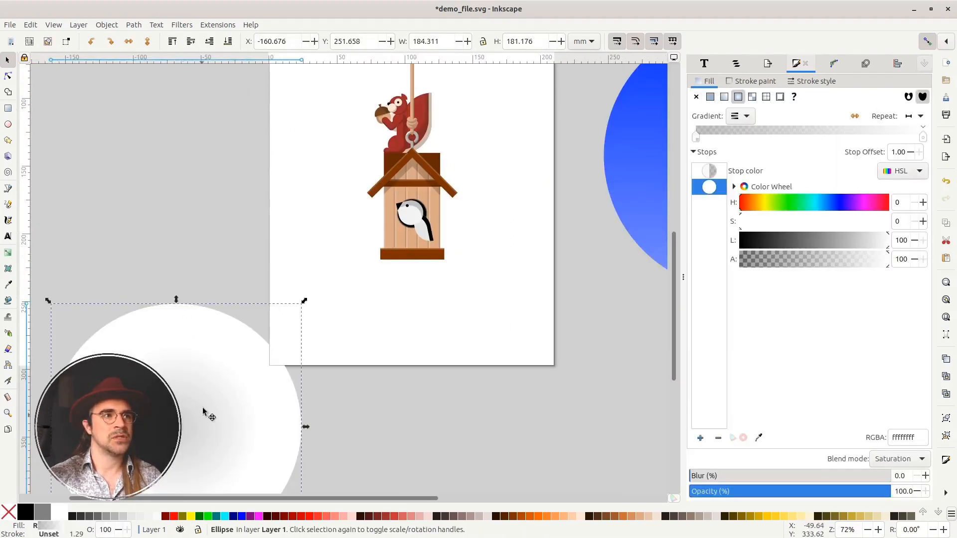
{"action": "left_click_drag", "start_coordinate": [199, 419], "coordinate": [433, 182]}
{"action": "scroll", "coordinate": [433, 182], "scroll_direction": "up", "scroll_amount": 1}
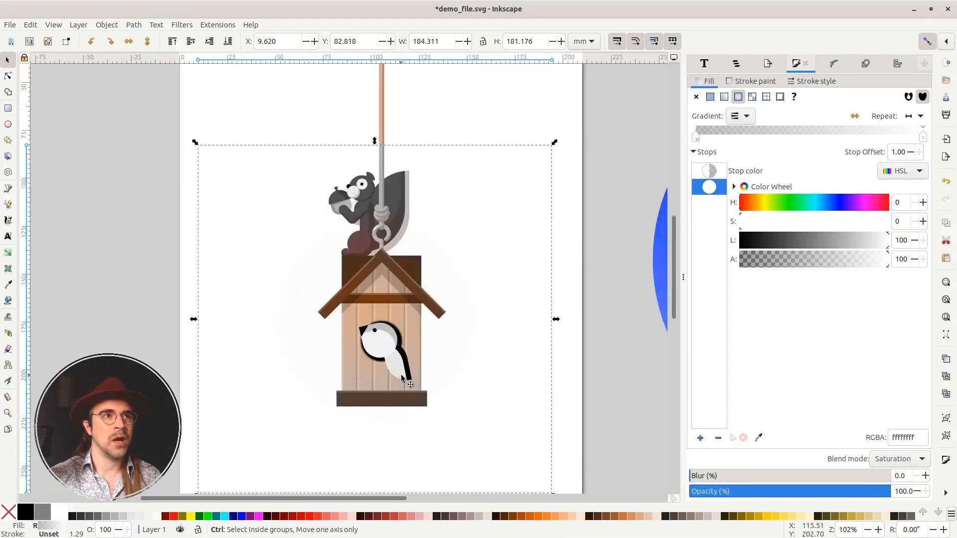
Enlarge the radial gradient circle to about 194 by 191 mm and shift it up over the rope, squirrel and birdhouse.
{"action": "mouse_move", "coordinate": [395, 330]}
{"action": "left_mouse_down"}
{"action": "mouse_move", "coordinate": [404, 309]}
{"action": "mouse_move", "coordinate": [409, 328]}
{"action": "left_mouse_up"}
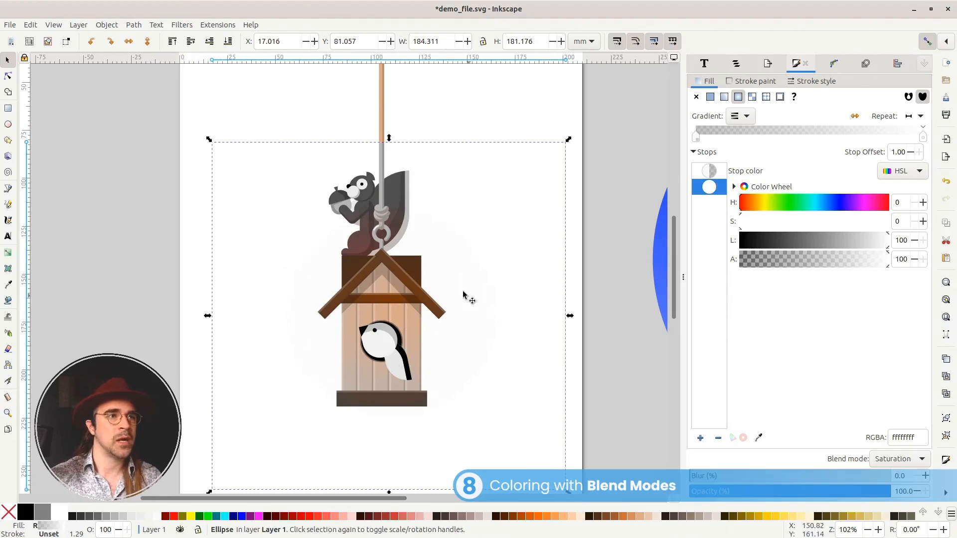
{"action": "left_click_drag", "start_coordinate": [403, 320], "coordinate": [388, 234]}
{"action": "left_click_drag", "start_coordinate": [564, 410], "coordinate": [579, 450]}
{"action": "left_click_drag", "start_coordinate": [401, 333], "coordinate": [388, 315]}
{"action": "scroll", "coordinate": [471, 365], "scroll_direction": "down", "scroll_amount": 1}
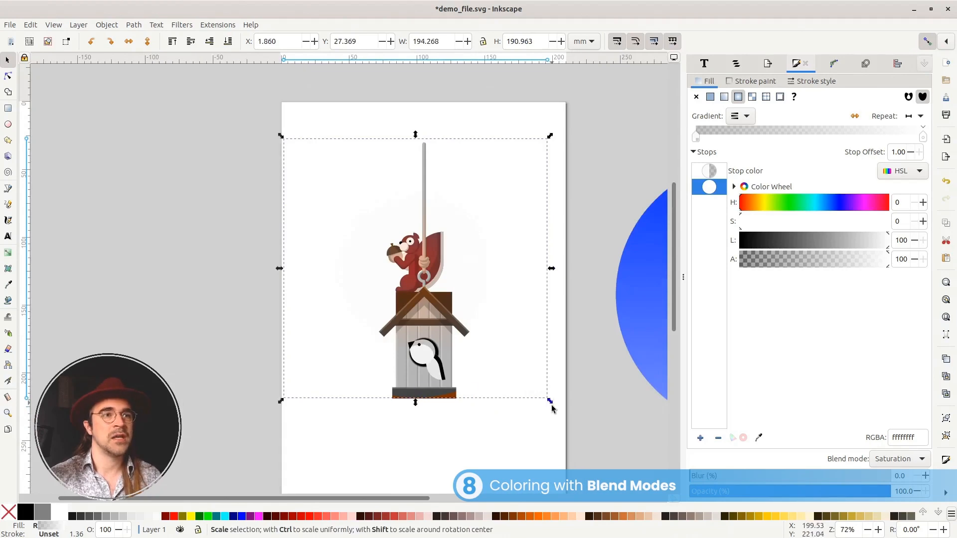
Move the radial gradient circle off the page and place the blue Soft Light gradient circle over the artwork.
{"action": "left_click_drag", "start_coordinate": [501, 335], "coordinate": [223, 303]}
{"action": "scroll", "coordinate": [501, 327], "scroll_direction": "right", "scroll_amount": 5}
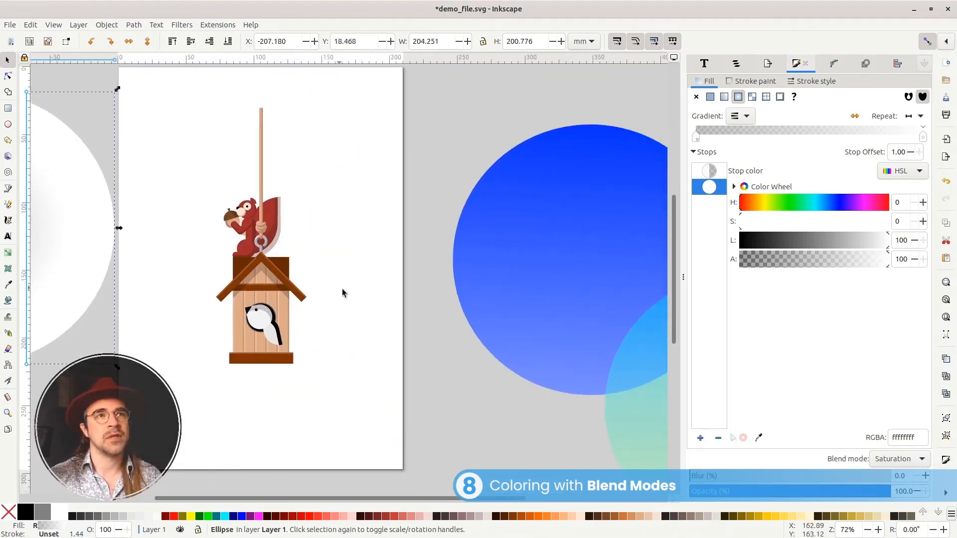
{"action": "left_click", "coordinate": [588, 288]}
{"action": "left_click_drag", "start_coordinate": [588, 288], "coordinate": [254, 252]}
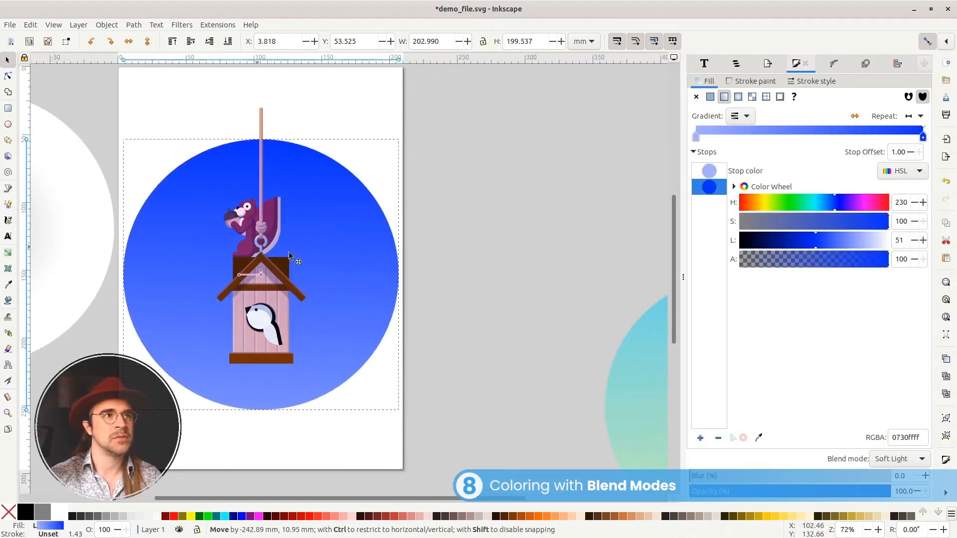
Reposition both gradient handles so the blue circle's gradient runs diagonally from its upper-left edge to its lower-right area.
{"action": "scroll", "coordinate": [514, 272], "scroll_direction": "left", "scroll_amount": 5}
{"action": "scroll", "coordinate": [514, 272], "scroll_direction": "up", "scroll_amount": 1}
{"action": "key", "text": "e"}
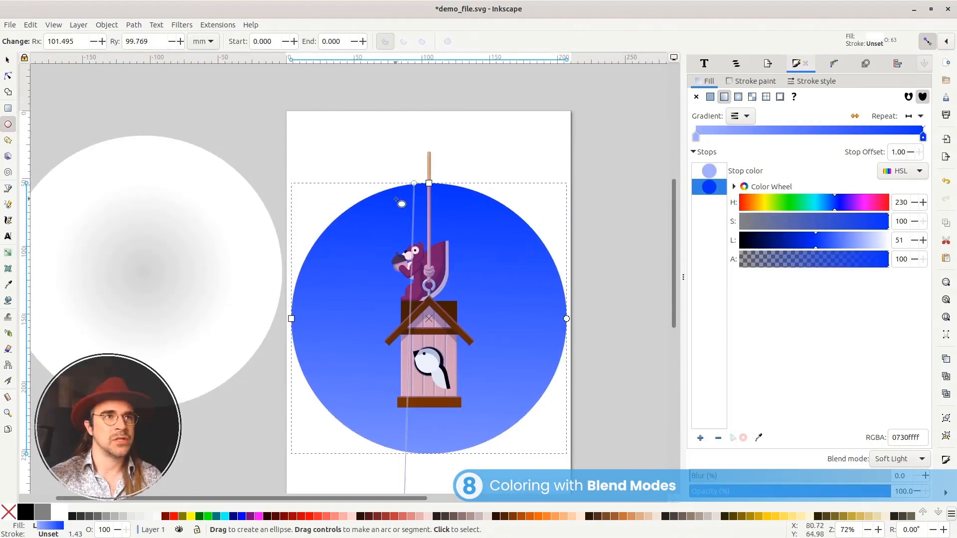
{"action": "left_click_drag", "start_coordinate": [414, 183], "coordinate": [342, 214]}
{"action": "scroll", "coordinate": [364, 339], "scroll_direction": "down", "scroll_amount": 3}
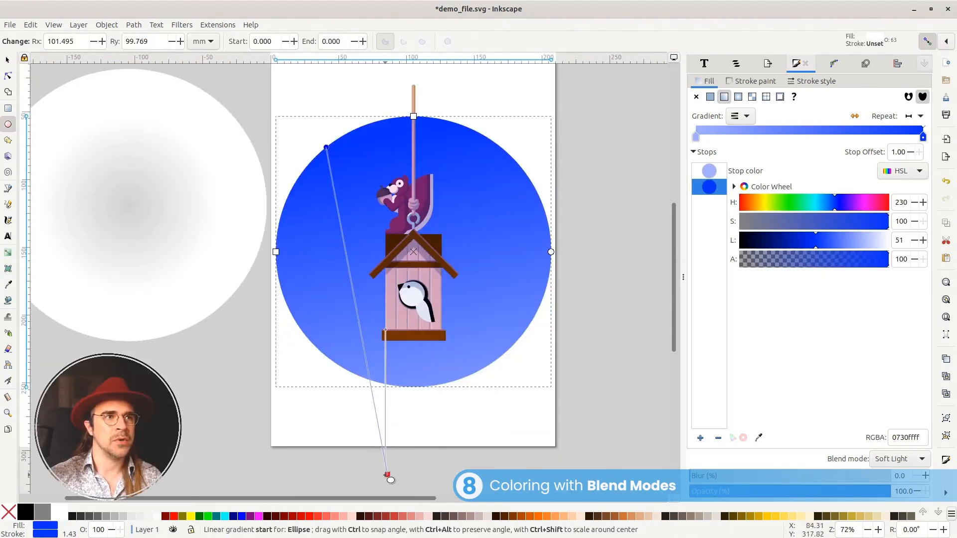
{"action": "left_click_drag", "start_coordinate": [387, 475], "coordinate": [472, 346]}
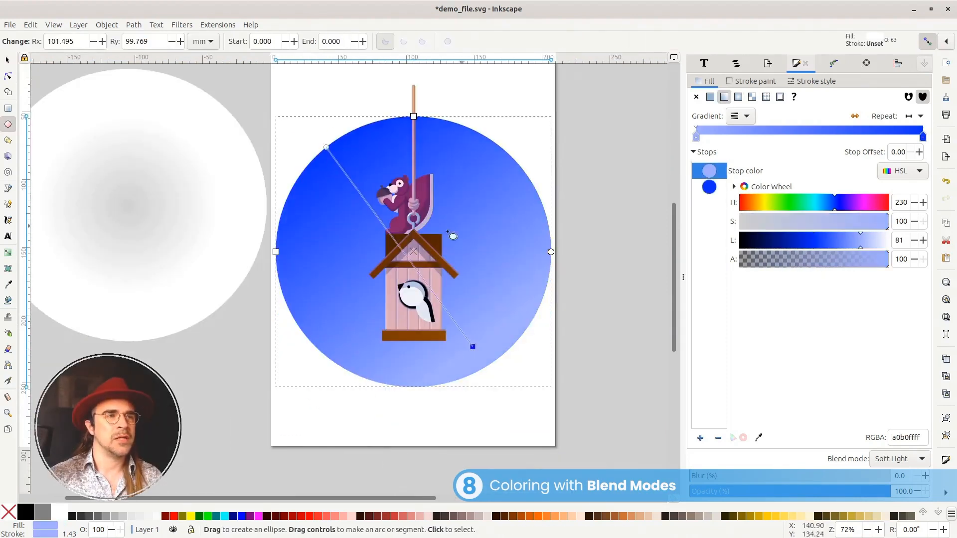
{"action": "left_click", "coordinate": [8, 255]}
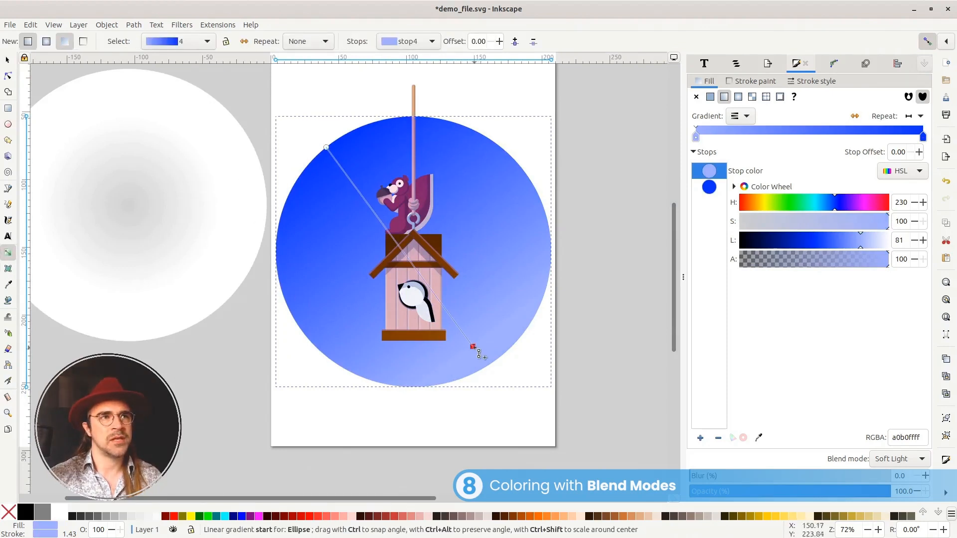
{"action": "left_click_drag", "start_coordinate": [474, 348], "coordinate": [495, 326]}
Recolour the circle's gradient stops, giving the dark blue stop an orange hue of 31 and the light stop a purple hue of 273.
{"action": "left_click", "coordinate": [327, 148]}
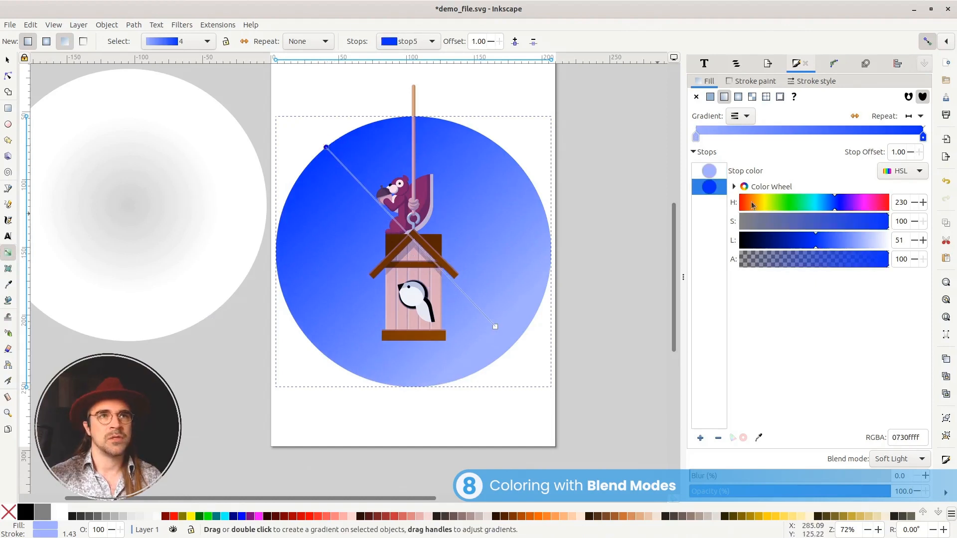
{"action": "left_click_drag", "start_coordinate": [752, 203], "coordinate": [752, 203]}
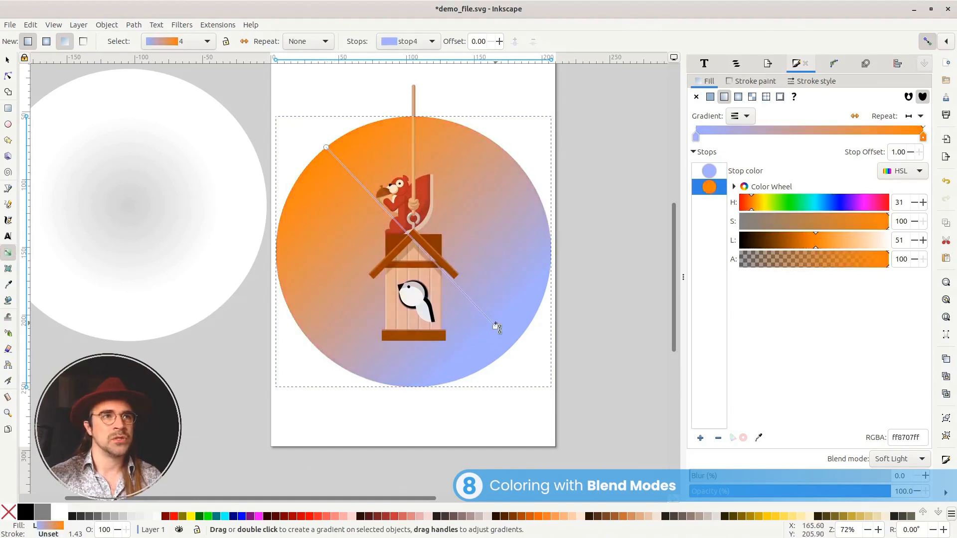
{"action": "left_click", "coordinate": [496, 327]}
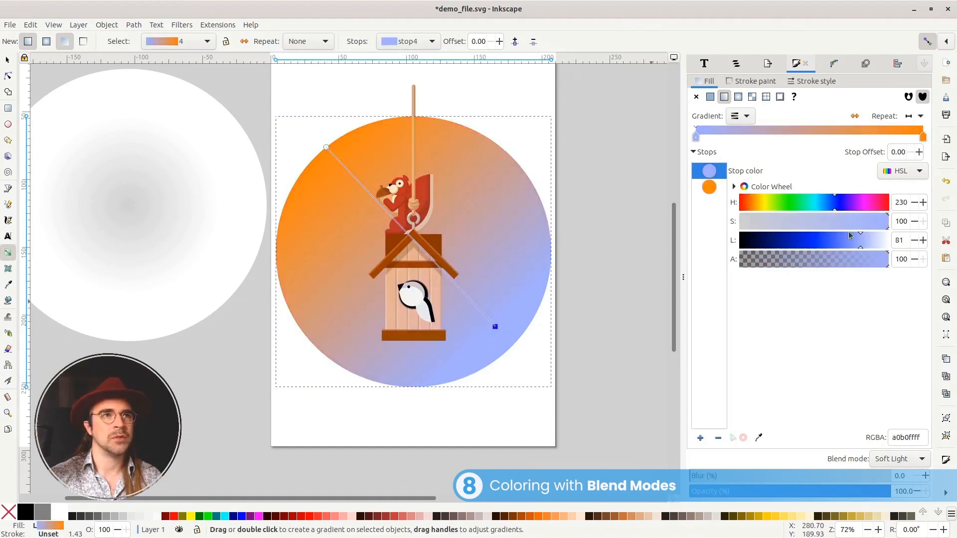
{"action": "left_click_drag", "start_coordinate": [836, 205], "coordinate": [853, 205]}
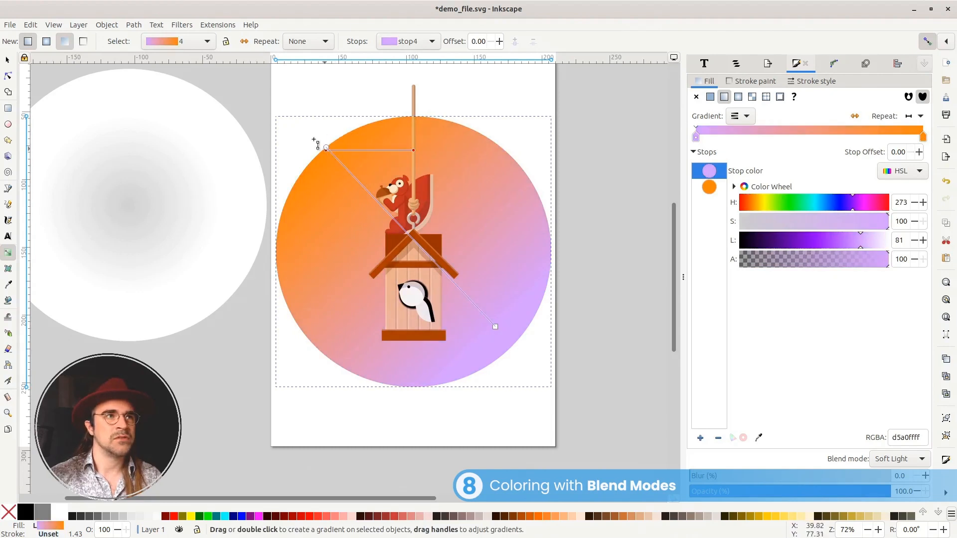
Extend both ends of the orange-to-purple gradient diagonally beyond the circle's edge to soften the transition.
{"action": "left_click_drag", "start_coordinate": [325, 149], "coordinate": [292, 121]}
{"action": "key", "text": "ctrl+z"}
{"action": "left_click_drag", "start_coordinate": [327, 148], "coordinate": [249, 69]}
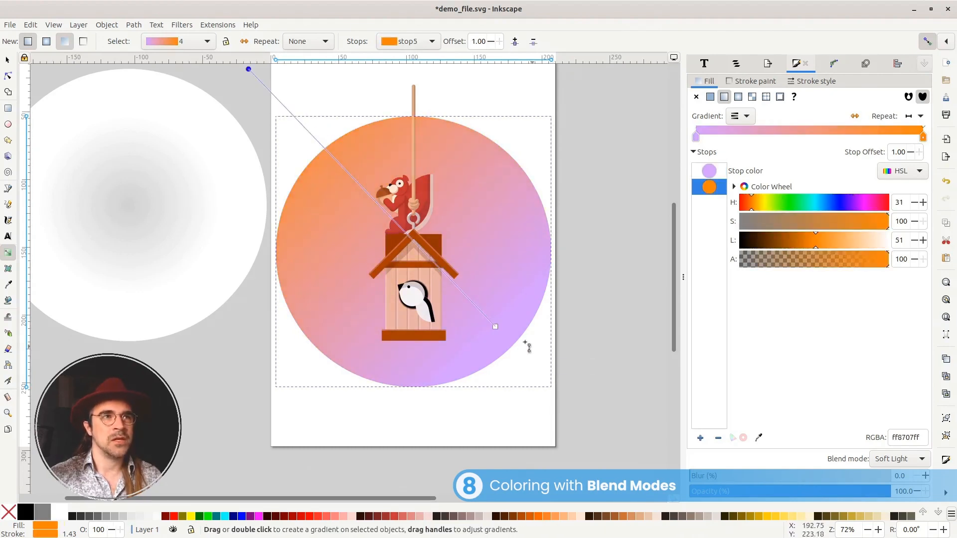
{"action": "left_click", "coordinate": [496, 327]}
{"action": "left_click_drag", "start_coordinate": [498, 327], "coordinate": [575, 412]}
Nudge the orange-to-purple circle over the artwork to about X 4.6, Y 50.3 mm.
{"action": "scroll", "coordinate": [476, 243], "scroll_direction": "up", "scroll_amount": 1}
{"action": "left_click_drag", "start_coordinate": [477, 242], "coordinate": [526, 280]}
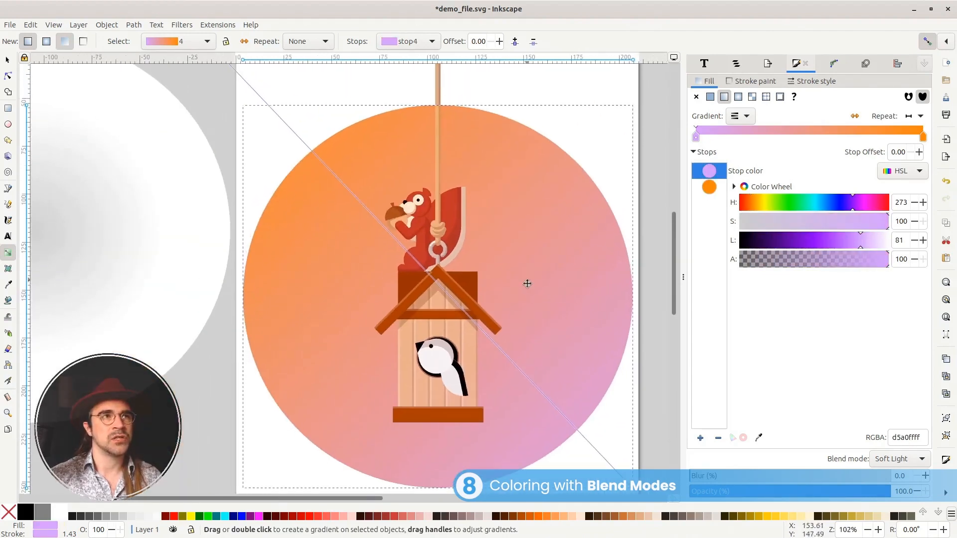
{"action": "key", "text": "s"}
{"action": "mouse_move", "coordinate": [623, 279]}
{"action": "left_mouse_down"}
{"action": "mouse_move", "coordinate": [543, 331]}
{"action": "mouse_move", "coordinate": [177, 267]}
{"action": "mouse_move", "coordinate": [641, 278]}
{"action": "mouse_move", "coordinate": [631, 279]}
{"action": "left_mouse_up"}
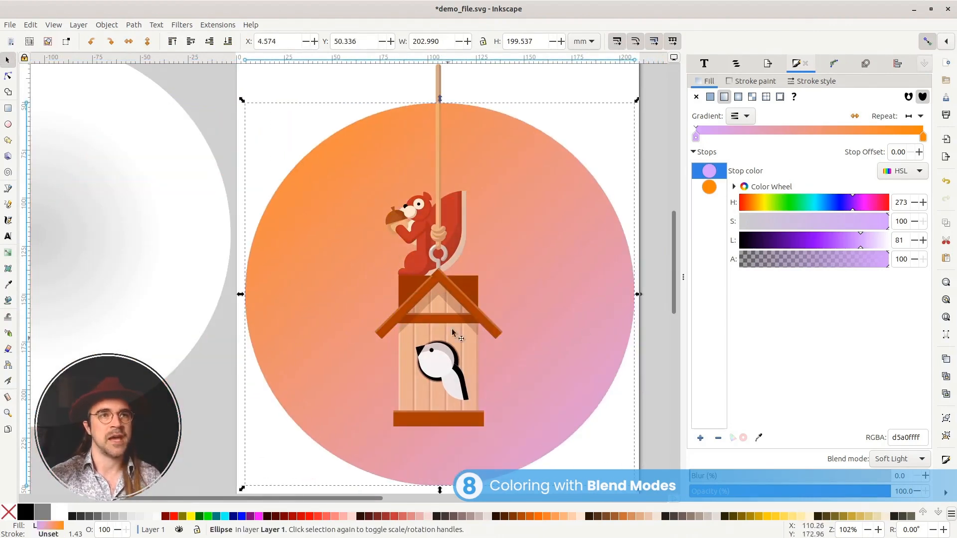
Examine the opacity and blend mode options of ellipse5 in the object list.
{"action": "left_click", "coordinate": [736, 63]}
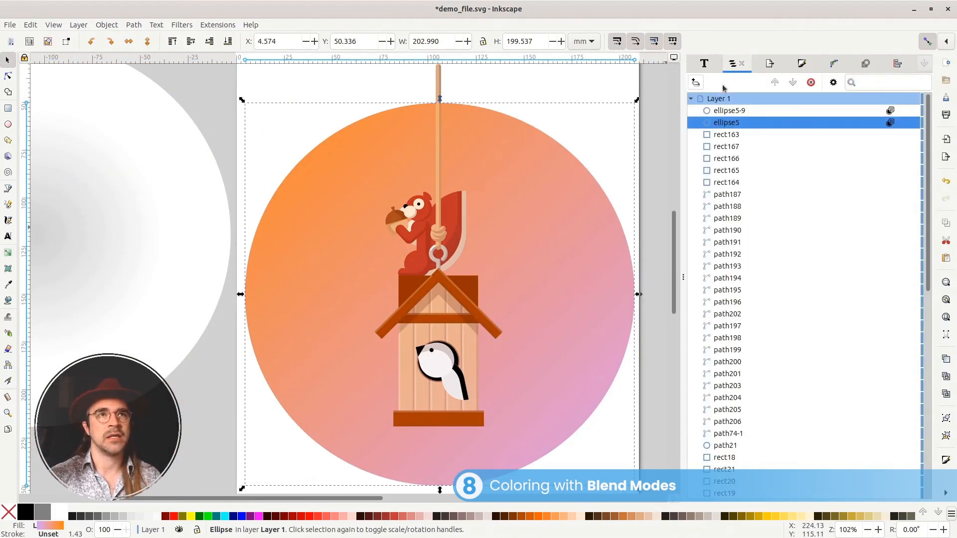
{"action": "left_click", "coordinate": [890, 123]}
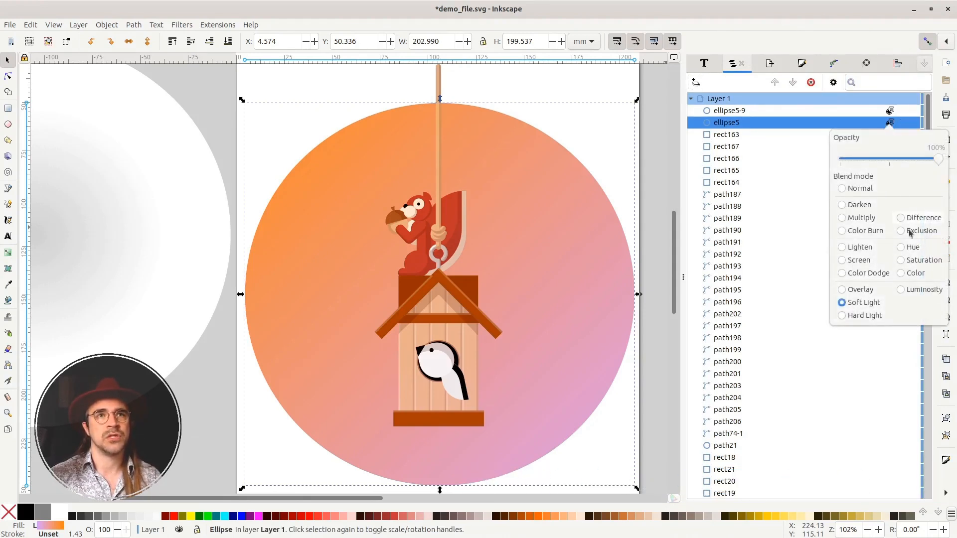
{"action": "mouse_move", "coordinate": [939, 160]}
{"action": "left_mouse_down"}
{"action": "mouse_move", "coordinate": [892, 161]}
{"action": "mouse_move", "coordinate": [938, 160]}
{"action": "left_mouse_up"}
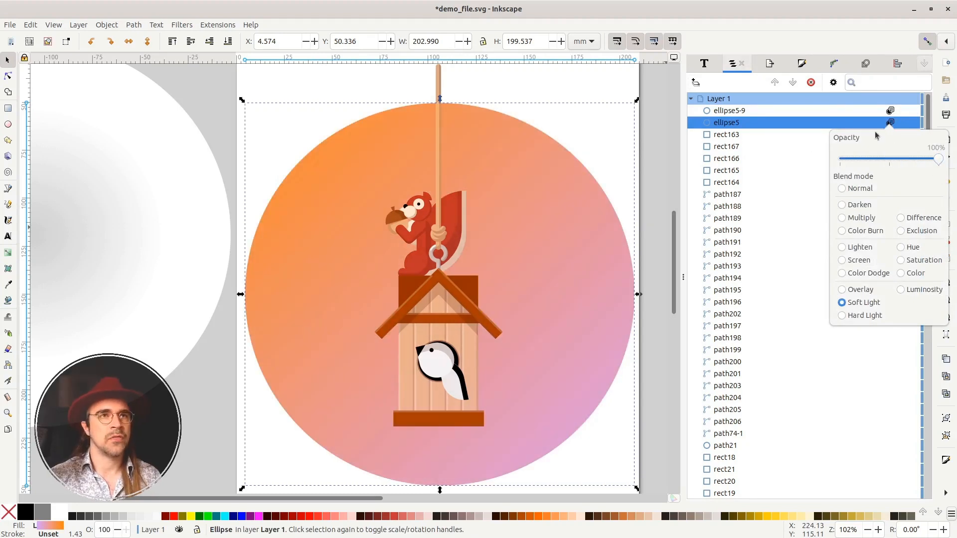